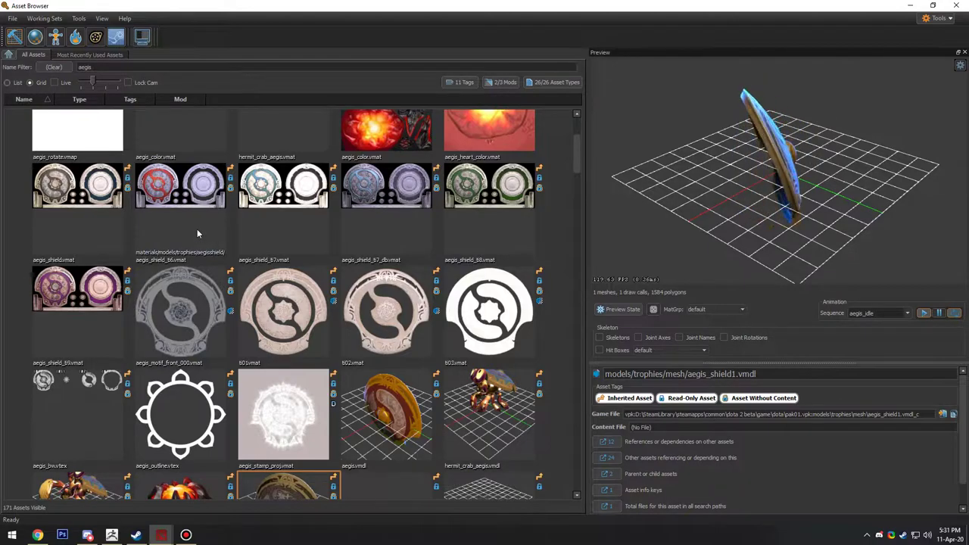
# Preview the aegis_shield_ti7.vmat material and the aegis_shield1.vmdl model, and inspect the shield model from several sides.
pyautogui.click(198, 232)
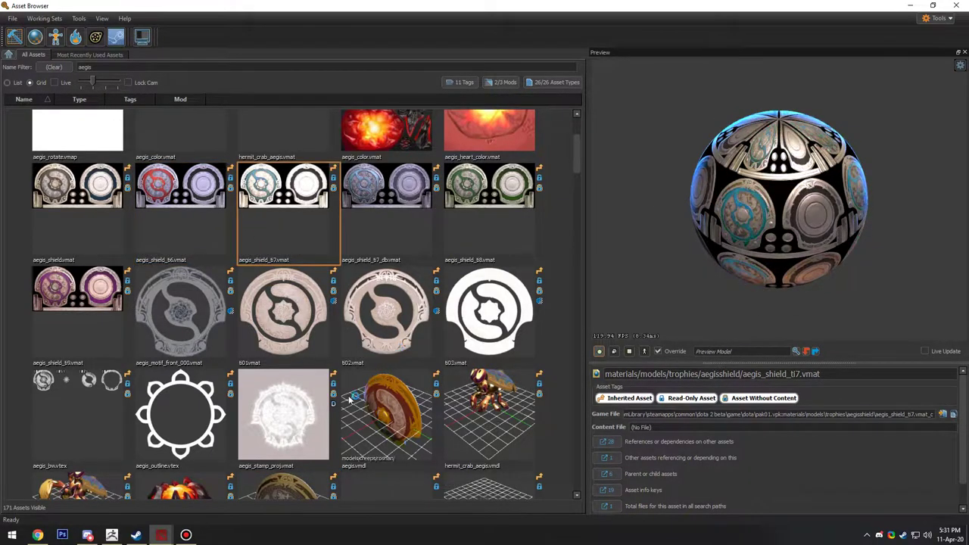
pyautogui.click(303, 481)
pyautogui.scroll(3, 577, 163)
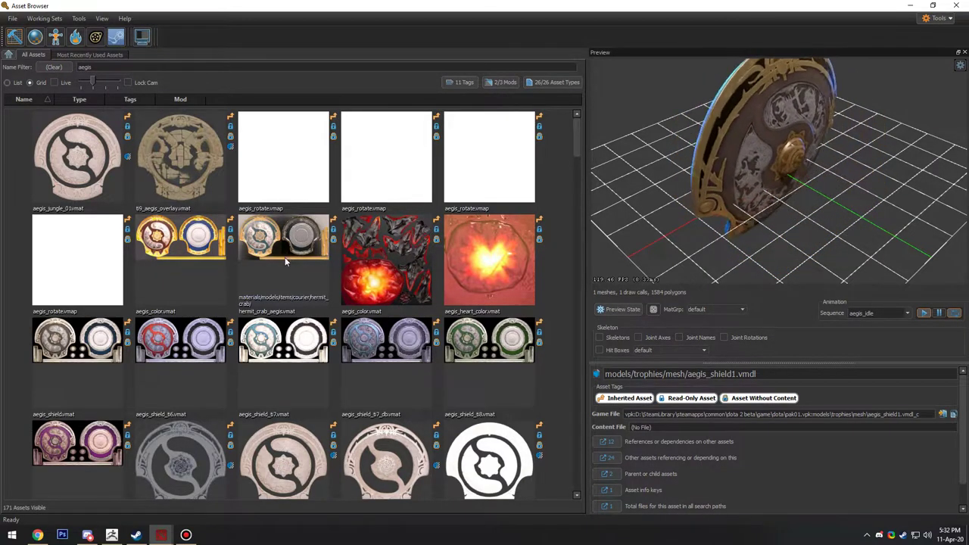
pyautogui.scroll(-3, 290, 261)
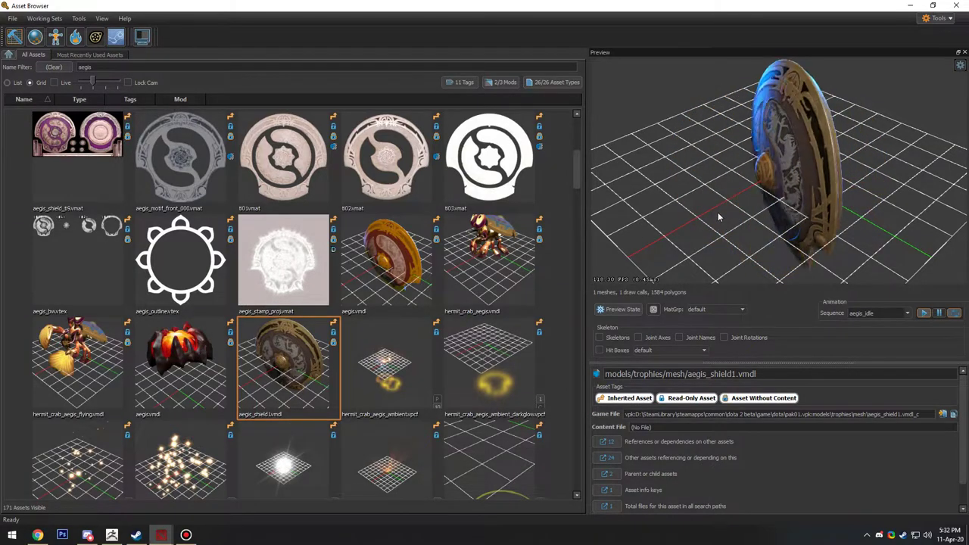
pyautogui.scroll(1, 369, 277)
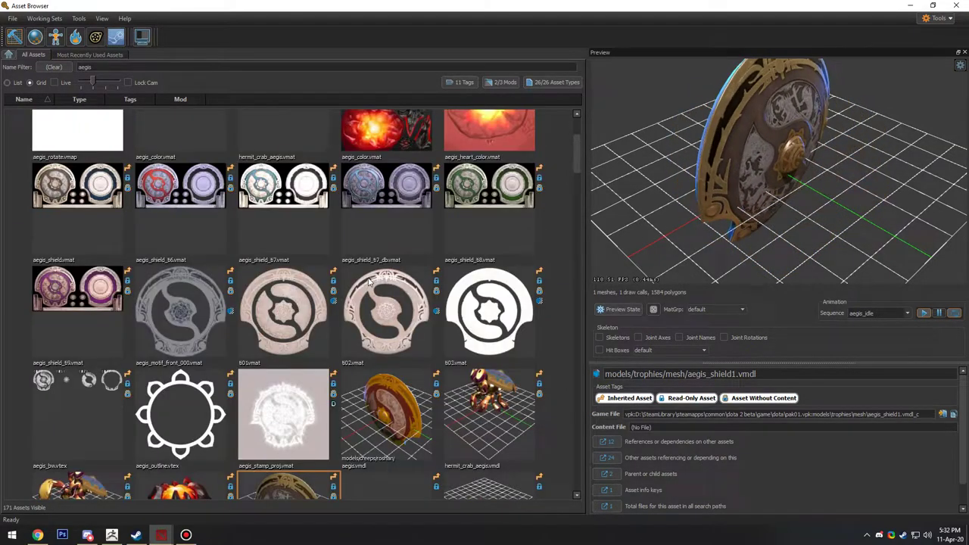
pyautogui.scroll(-1, 371, 277)
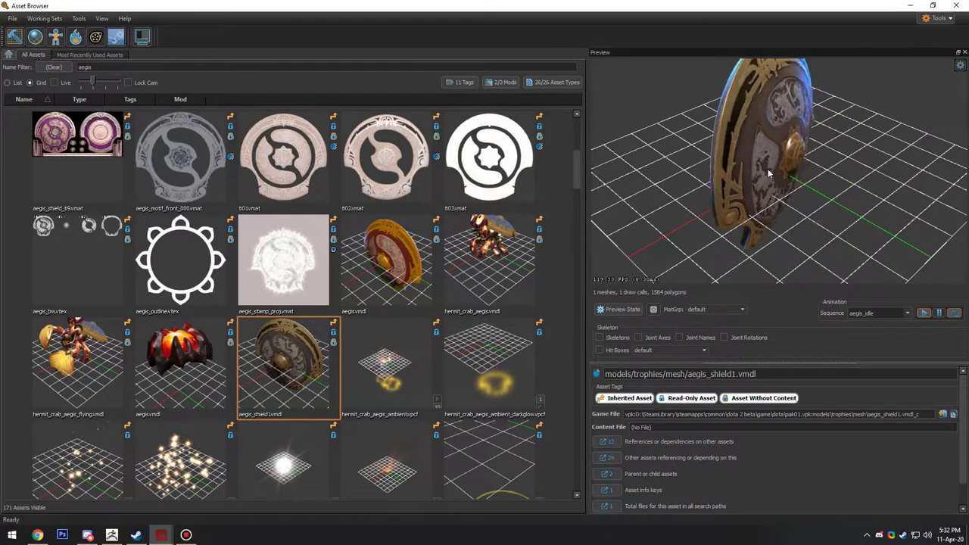
pyautogui.moveTo(759, 180)
pyautogui.mouseDown()
pyautogui.moveTo(783, 178)
pyautogui.moveTo(761, 189)
pyautogui.mouseUp()
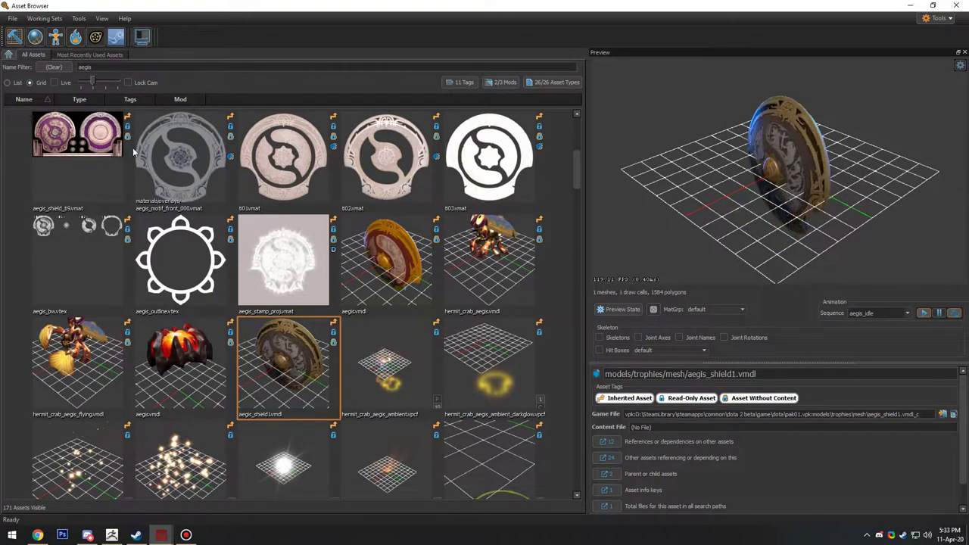
# Turn on the display of hidden assets in the asset list.
pyautogui.click(101, 19)
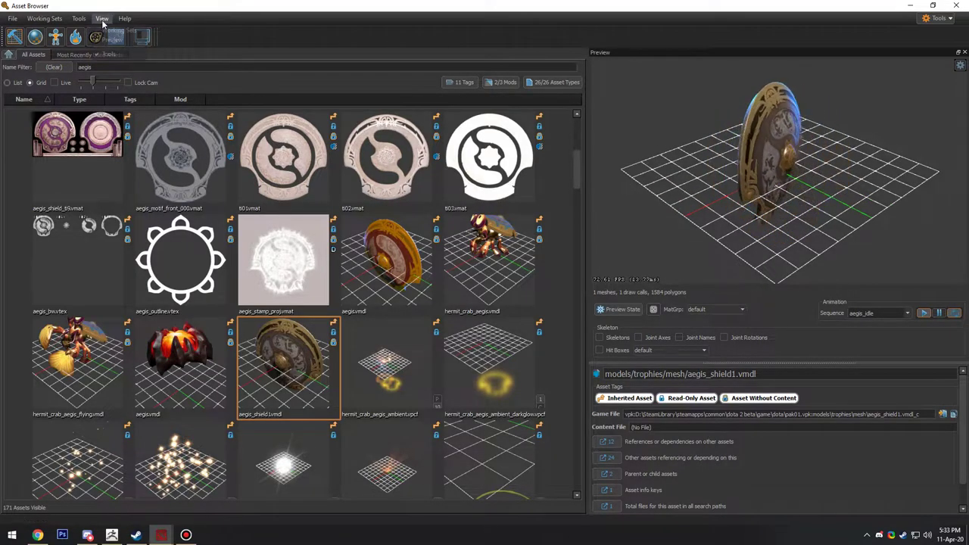
pyautogui.moveTo(80, 20)
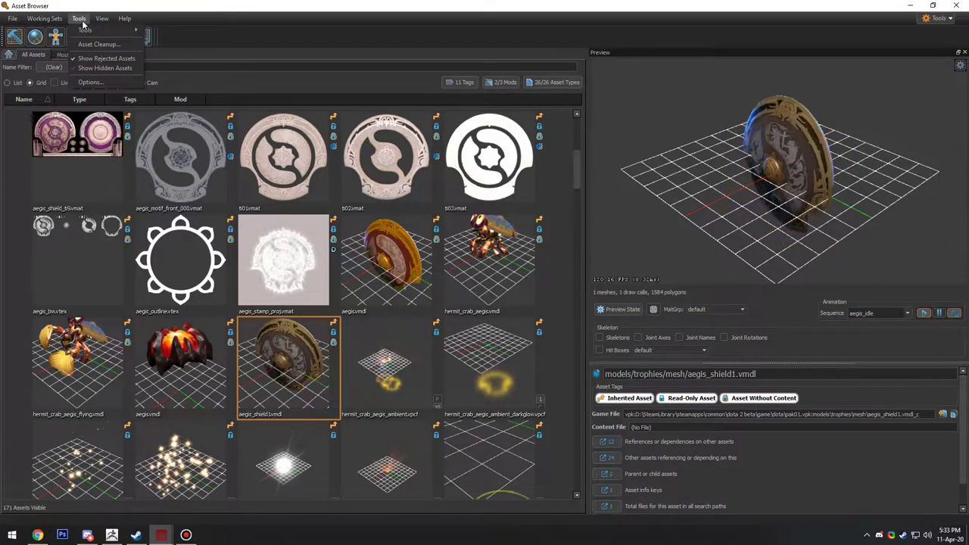
pyautogui.click(92, 69)
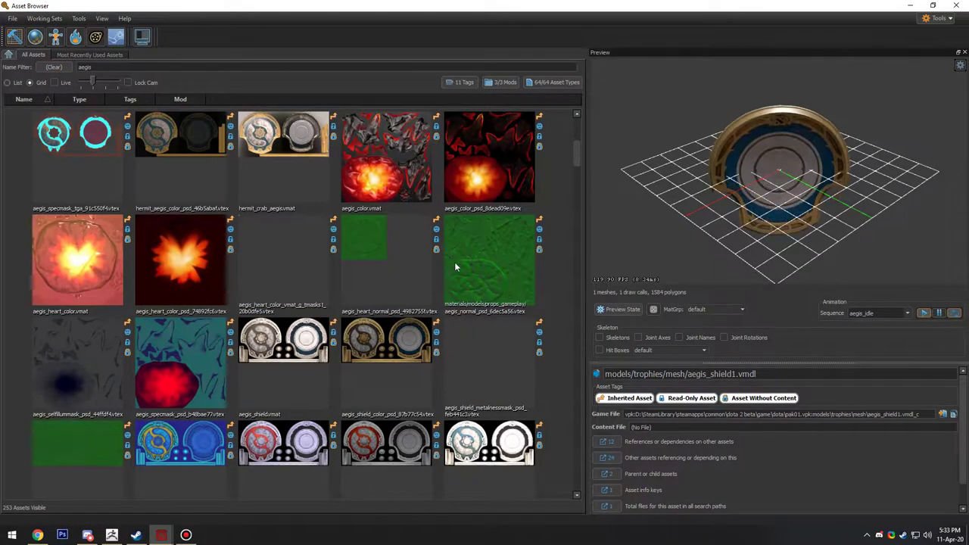
# Examine the expanded list of aegis assets, including the shield textures, meshes and animation files.
pyautogui.scroll(-2, 389, 279)
pyautogui.scroll(2, 436, 255)
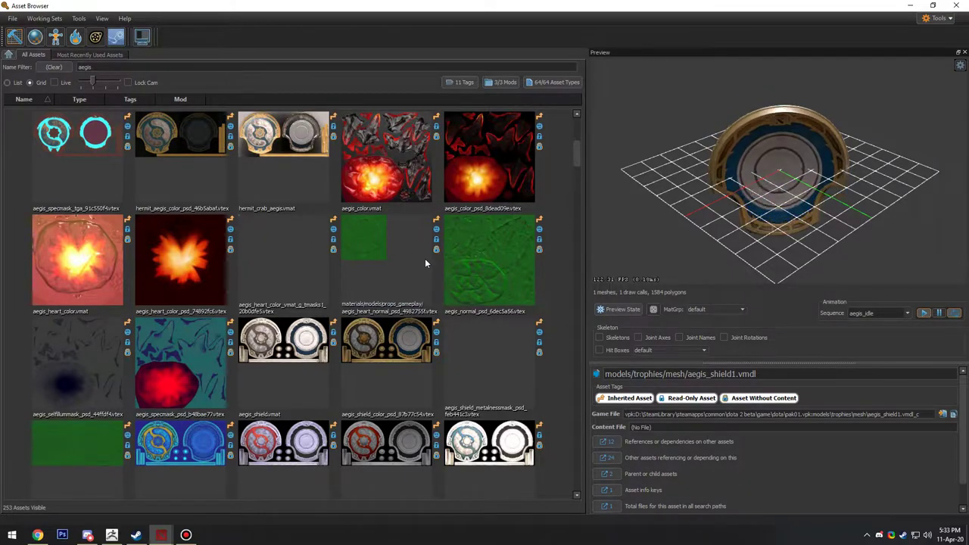
pyautogui.scroll(-5, 397, 278)
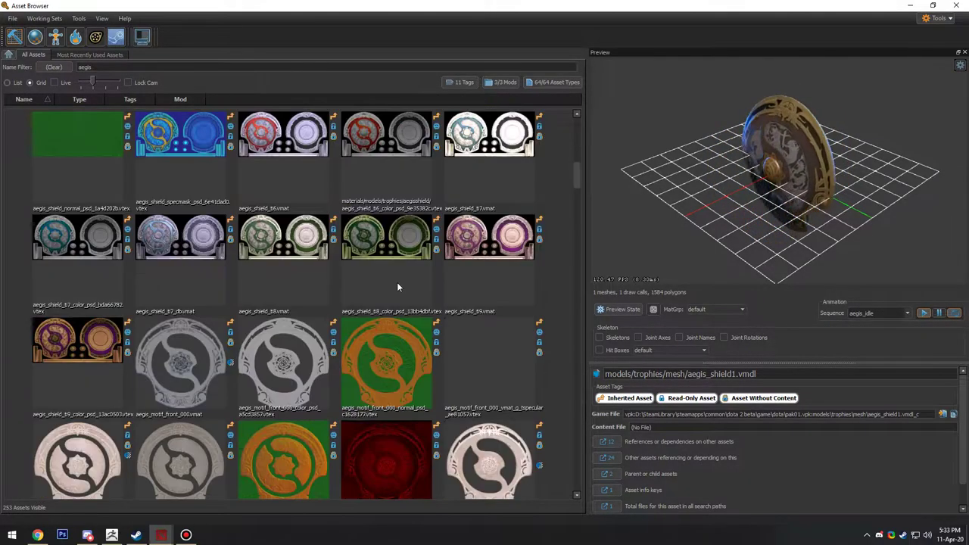
pyautogui.scroll(-2, 389, 274)
pyautogui.scroll(-5, 387, 274)
pyautogui.scroll(3, 388, 273)
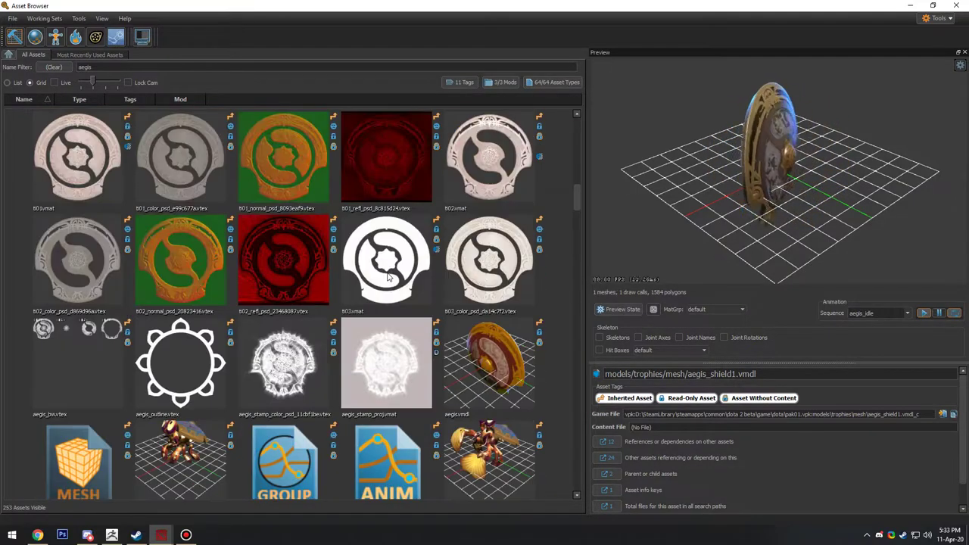
pyautogui.scroll(-4, 413, 357)
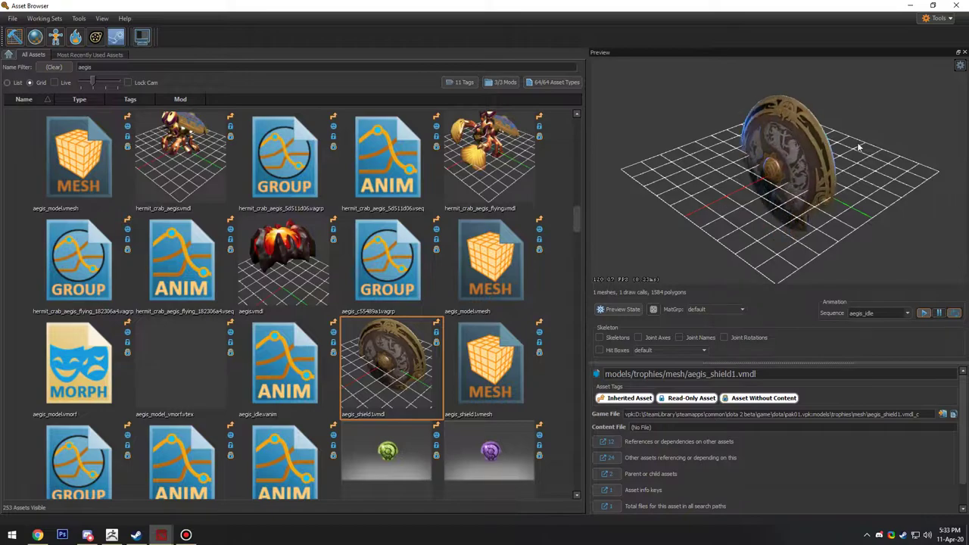
pyautogui.scroll(5, 401, 216)
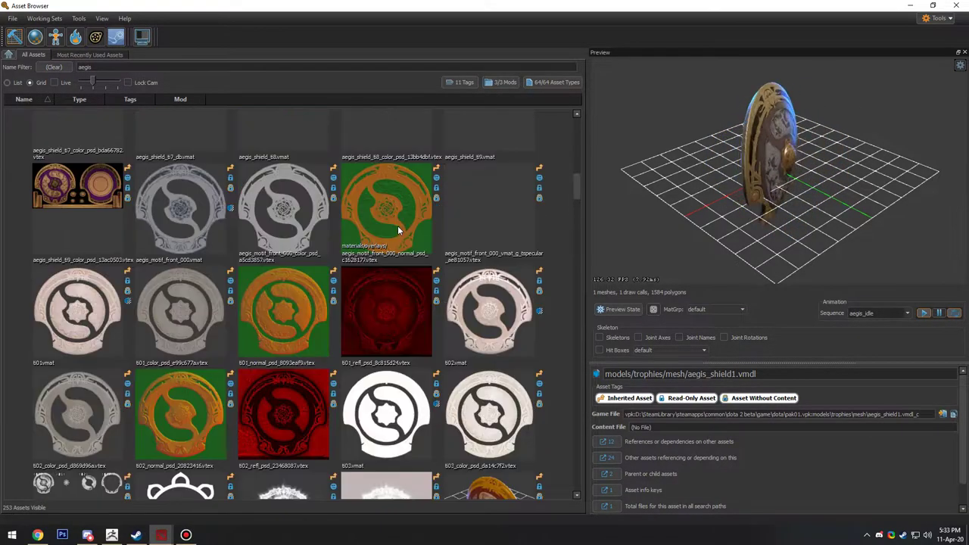
# Preview the aegis_shield.vmat material, then the matching aegis_shield color and normal textures.
pyautogui.scroll(-2, 300, 344)
pyautogui.click(386, 212)
pyautogui.press('Left')
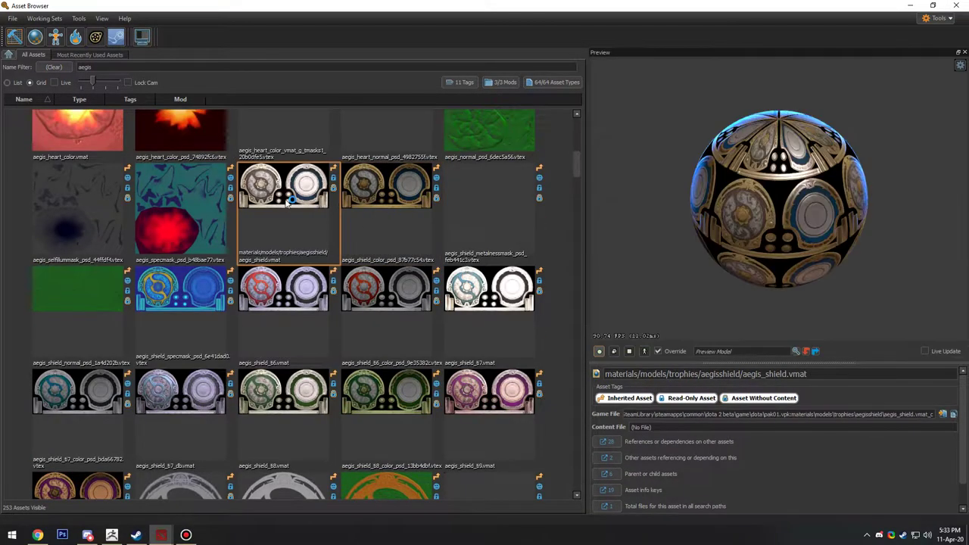
pyautogui.press('Down')
pyautogui.press('Right')
pyautogui.click(401, 196)
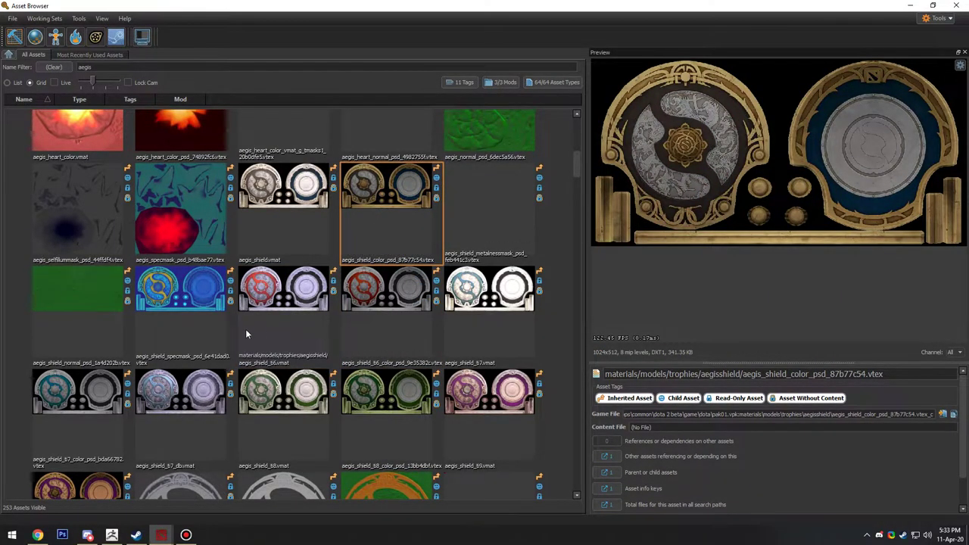
pyautogui.click(95, 300)
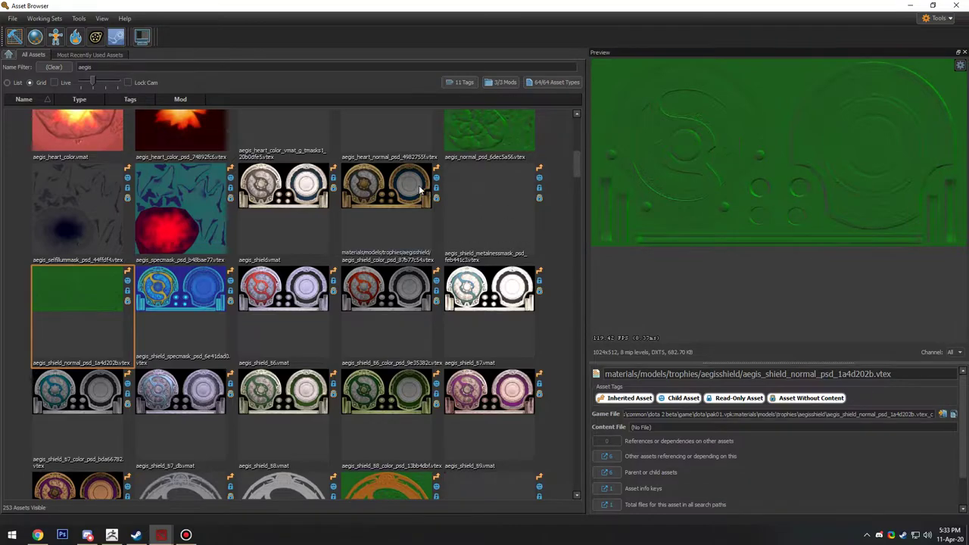
# Compare the props_gameplay aegis_normal texture with the aegis_shield normal texture, then return to the shield's color texture.
pyautogui.scroll(2, 435, 212)
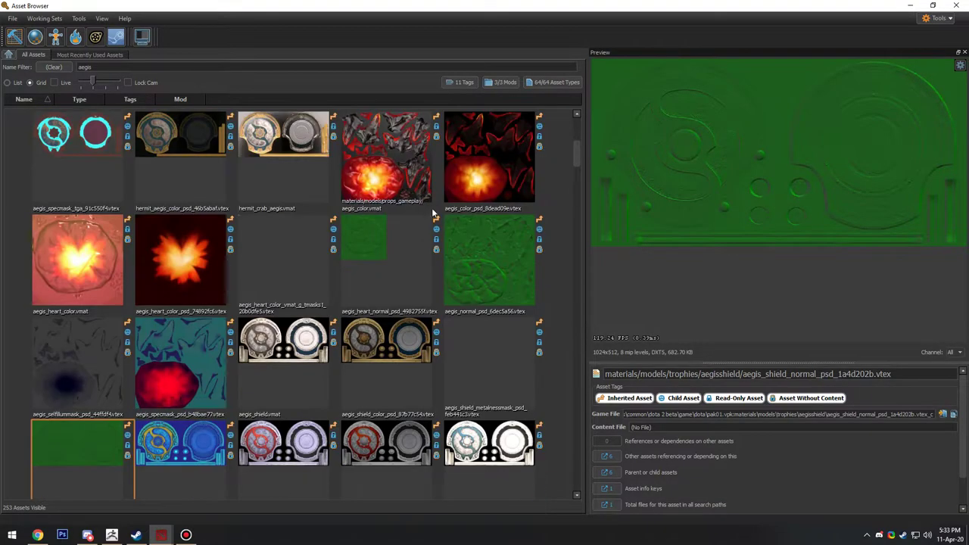
pyautogui.click(484, 244)
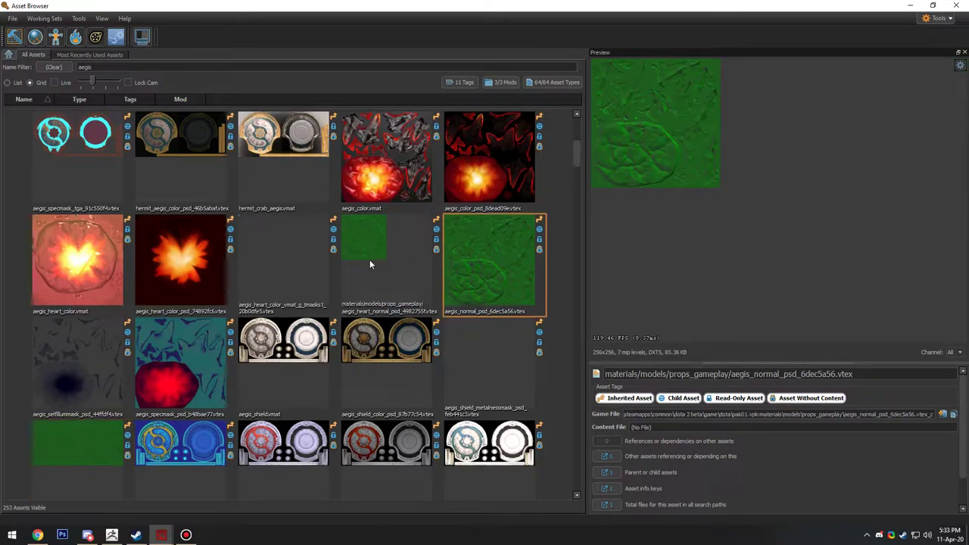
pyautogui.scroll(-1, 499, 277)
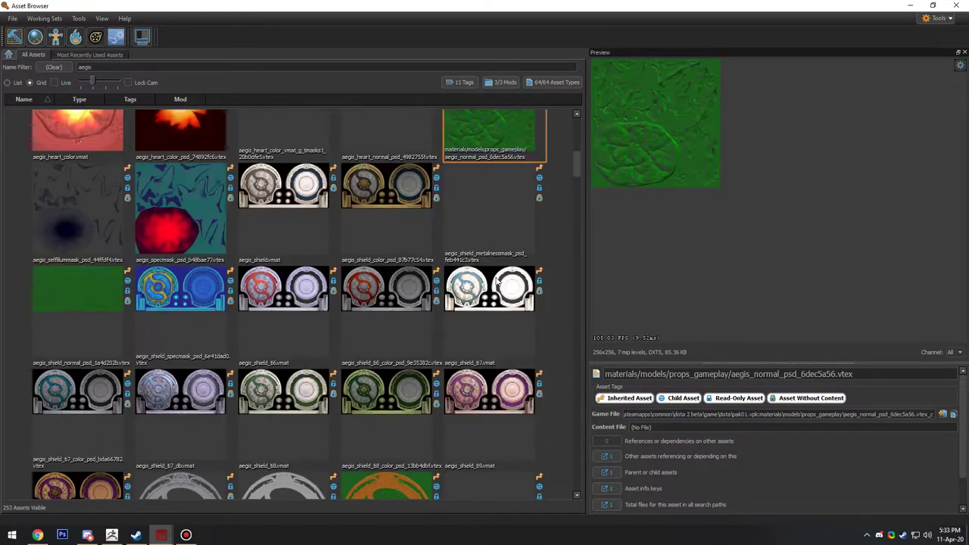
pyautogui.click(59, 298)
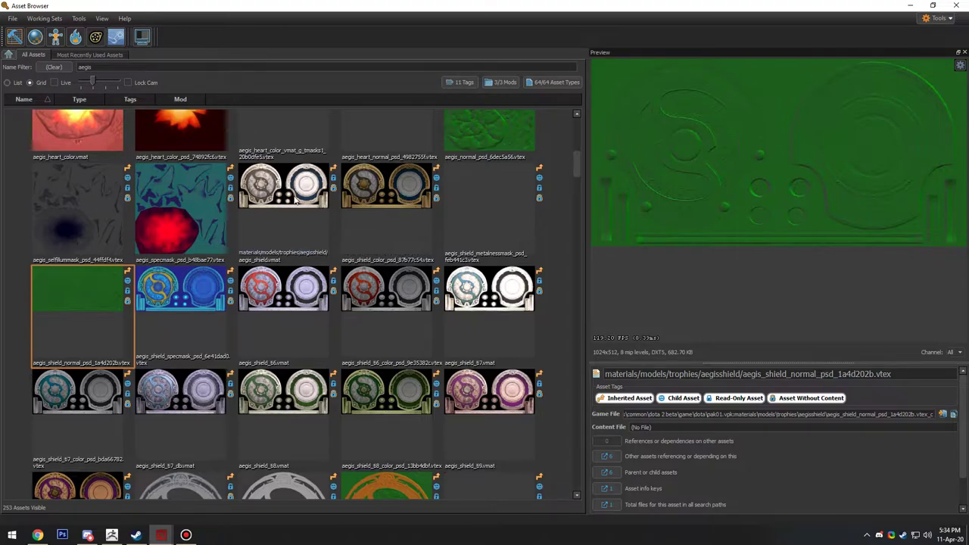
pyautogui.click(390, 206)
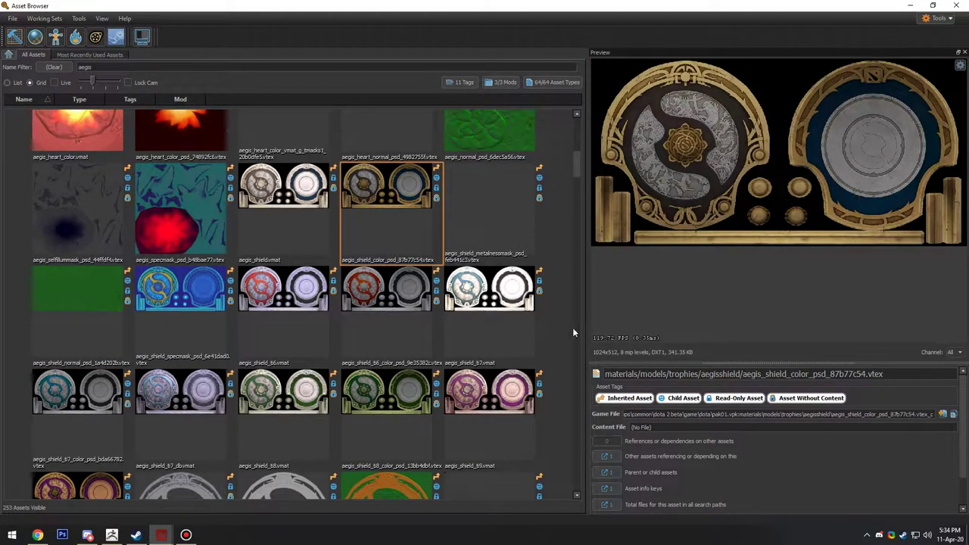
# Select the aegis_shield1.vmdl model in the asset list, then open the Hammer editor and maximize its window.
pyautogui.scroll(-10, 350, 236)
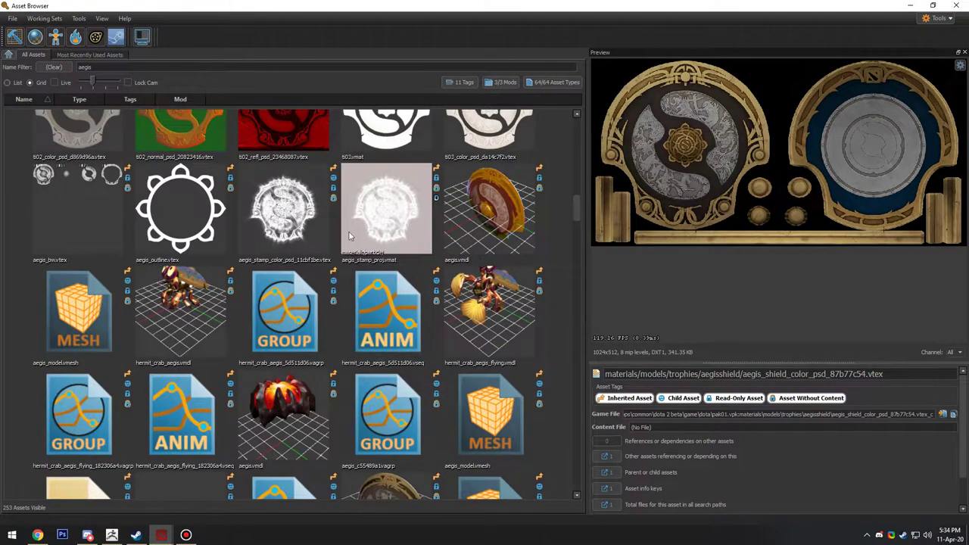
pyautogui.scroll(3, 349, 236)
pyautogui.scroll(-6, 349, 237)
pyautogui.click(386, 363)
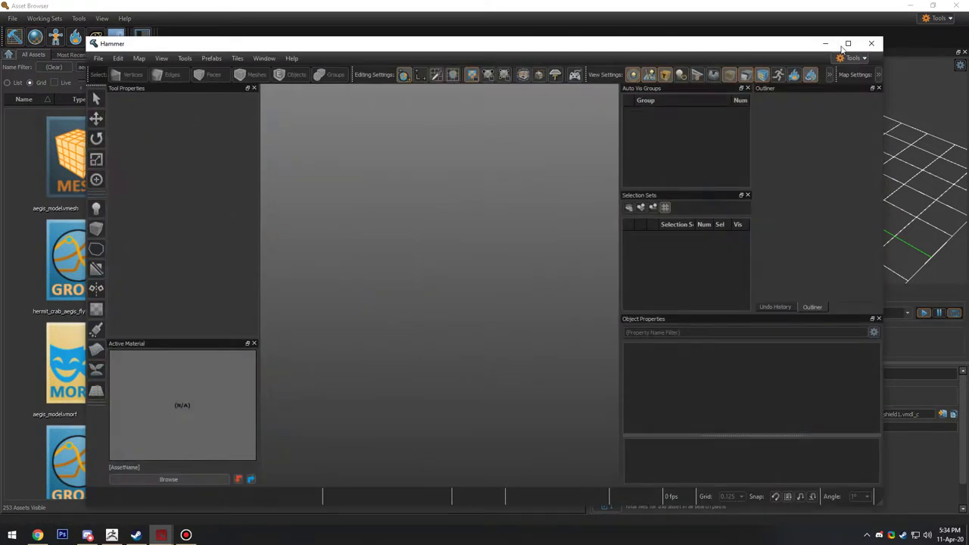
pyautogui.click(846, 43)
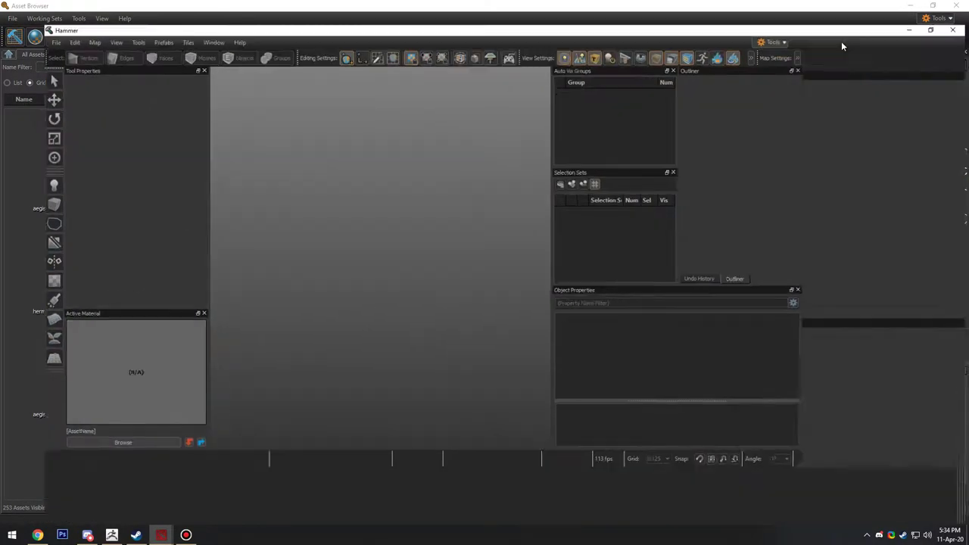
# Create a new map and place the aegis_shield1 model as a static prop at the grid origin in the top view.
pyautogui.click(12, 18)
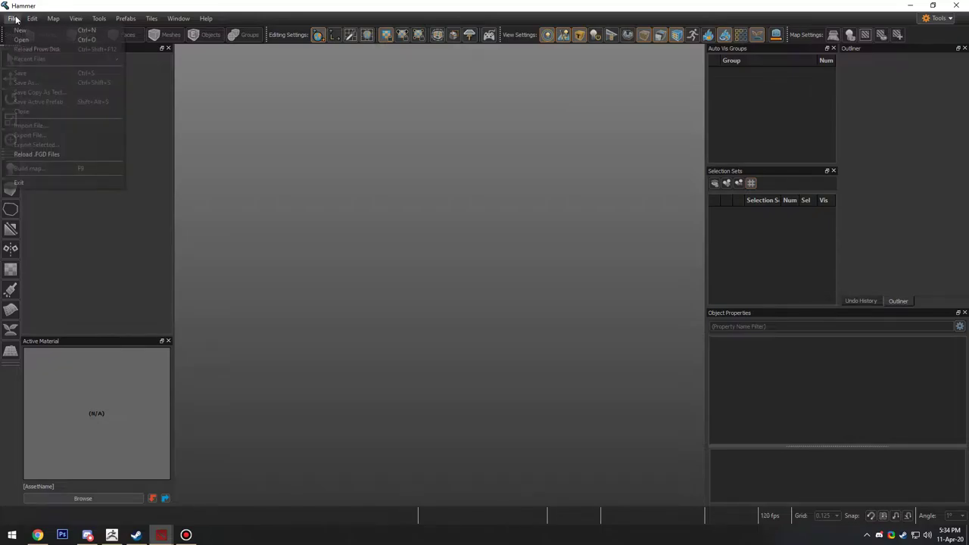
pyautogui.click(30, 29)
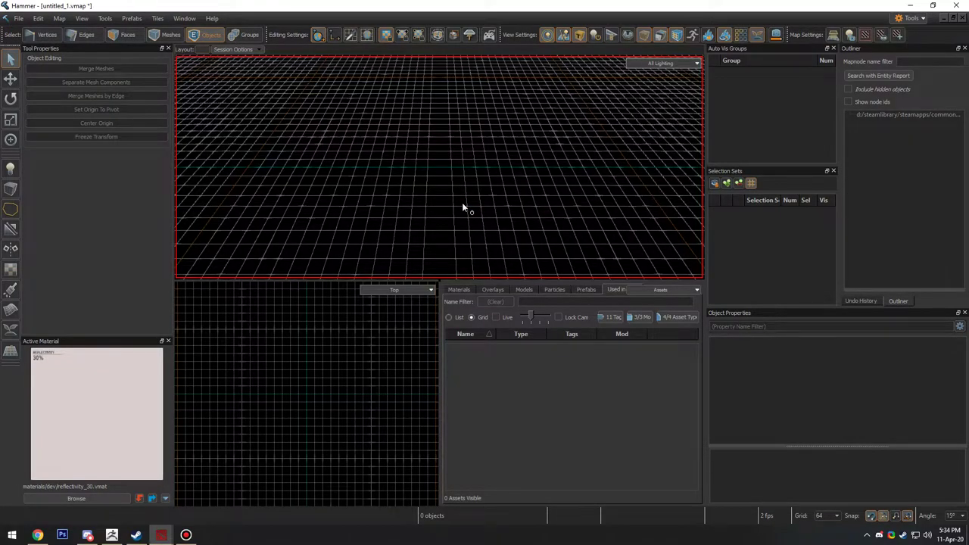
pyautogui.keyDown('alt'); pyautogui.moveTo(463, 207); pyautogui.dragTo(440, 166); pyautogui.keyUp('alt')
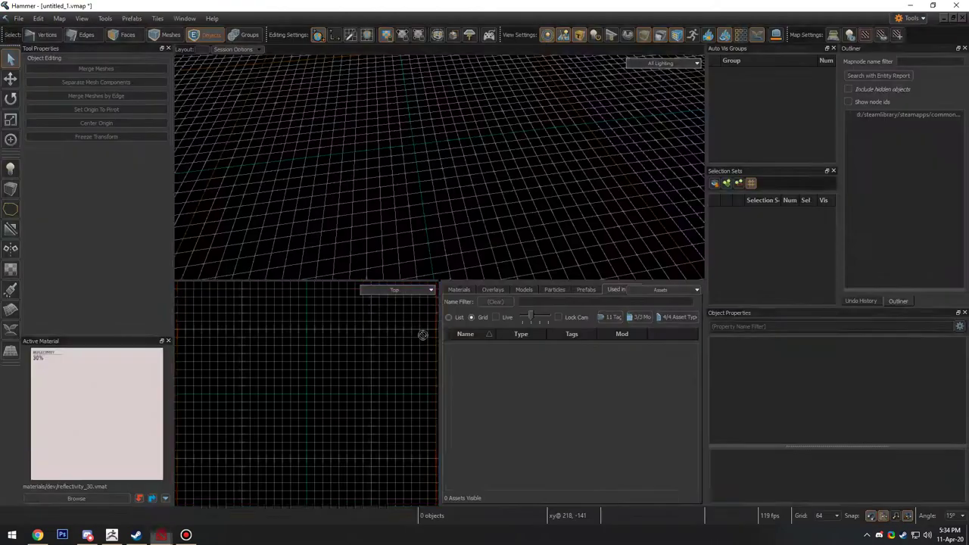
pyautogui.moveTo(423, 334); pyautogui.dragTo(341, 389)
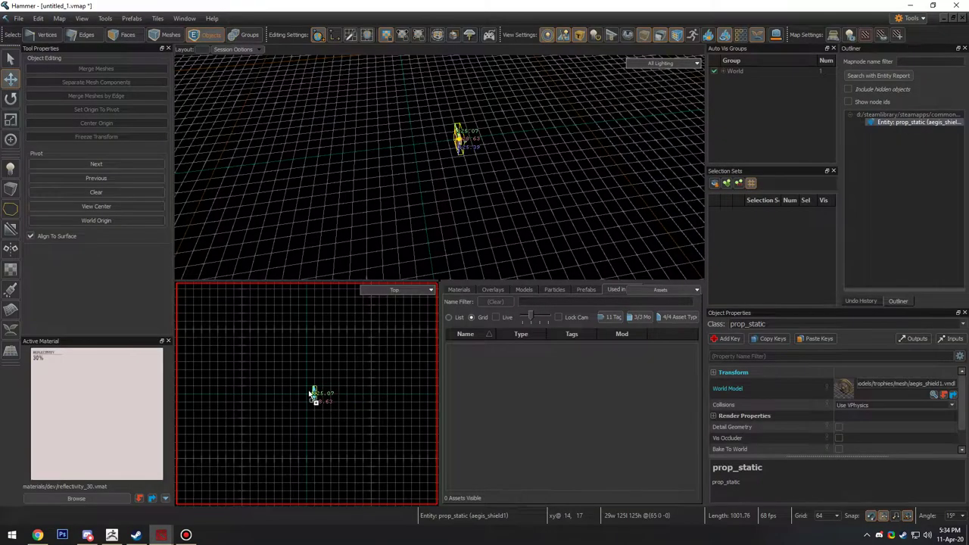
pyautogui.moveTo(318, 432); pyautogui.dragTo(307, 394)
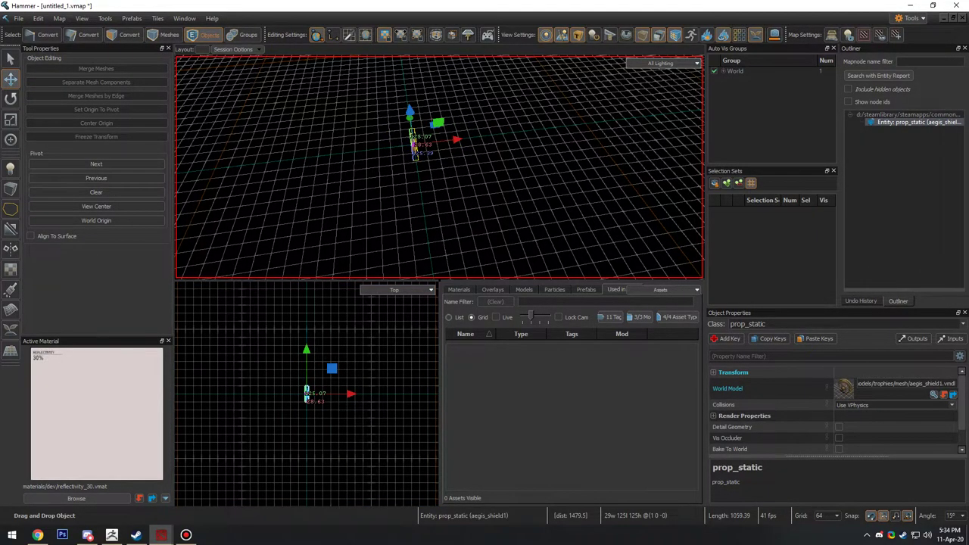
pyautogui.moveTo(424, 175); pyautogui.dragTo(391, 198, button='right')
pyautogui.moveTo(538, 182); pyautogui.dragTo(440, 167, button='right')
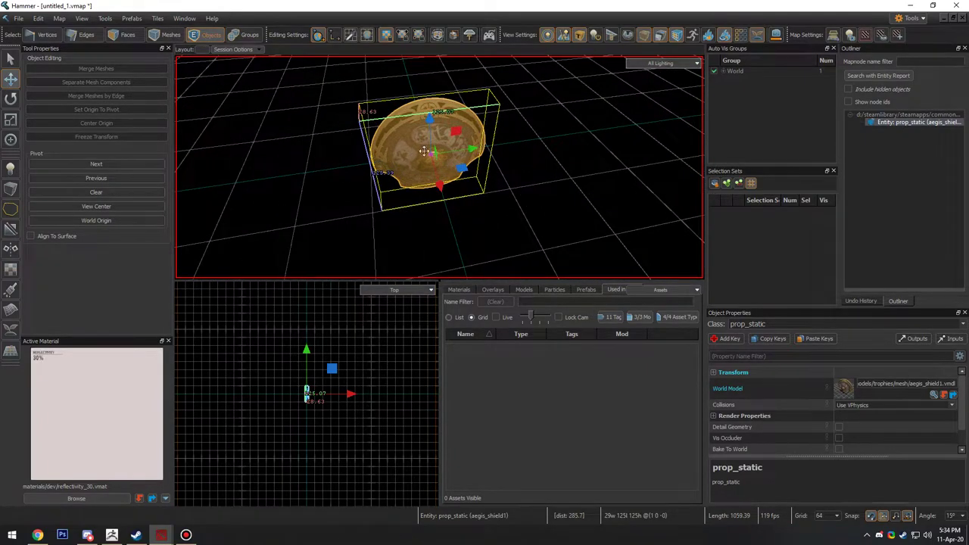
# Start a file export of the map in Datamodel (*.dmx) format, with Decompiled Players\DOTA 2015-16 as the destination folder.
pyautogui.click(16, 20)
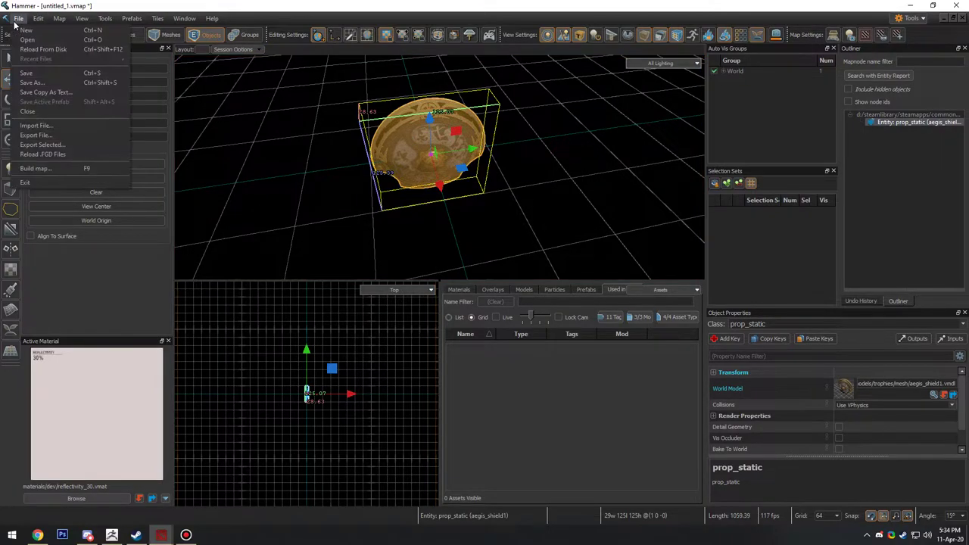
pyautogui.click(36, 135)
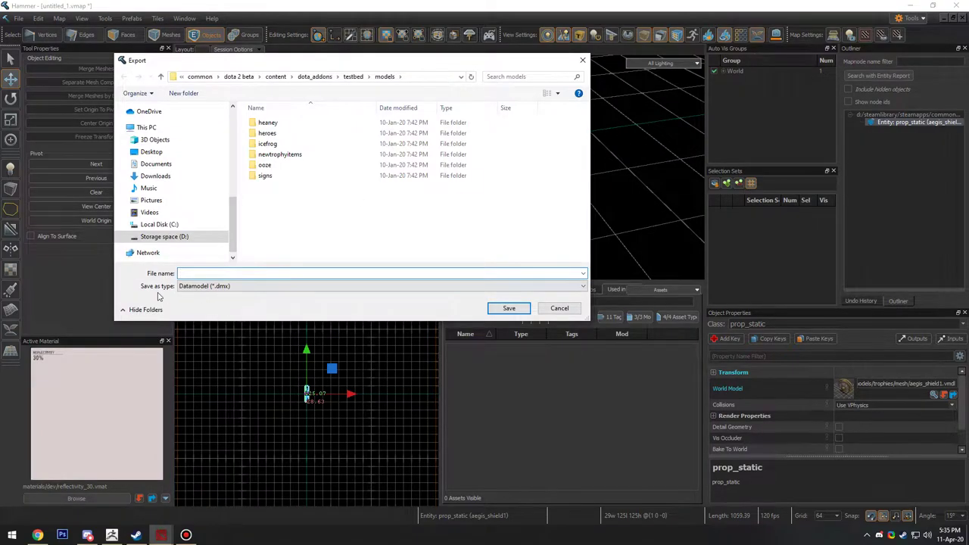
pyautogui.click(211, 287)
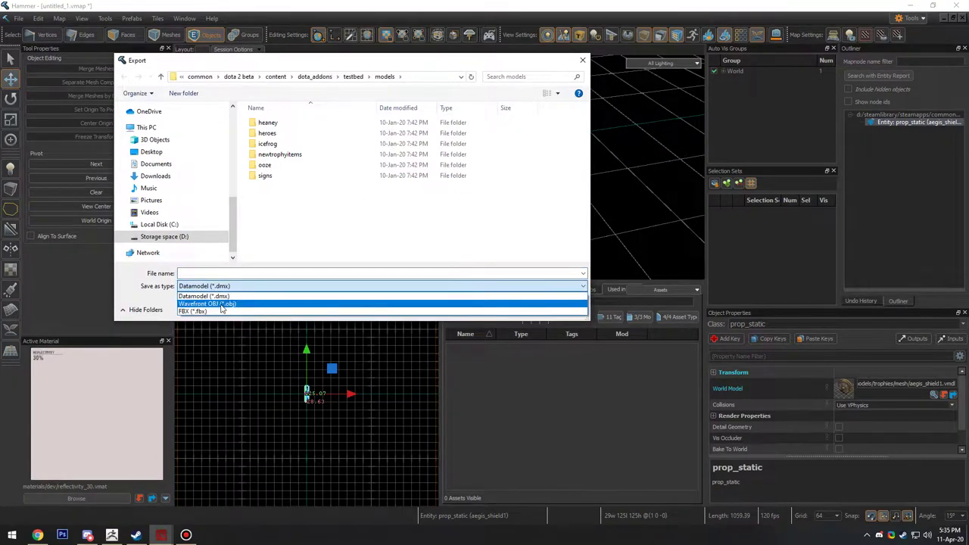
pyautogui.click(219, 296)
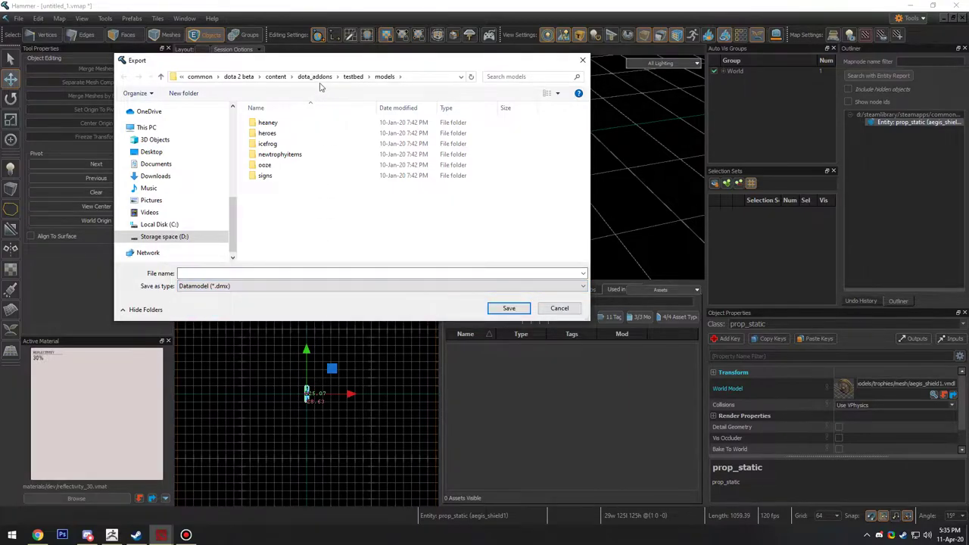
pyautogui.scroll(5, 234, 238)
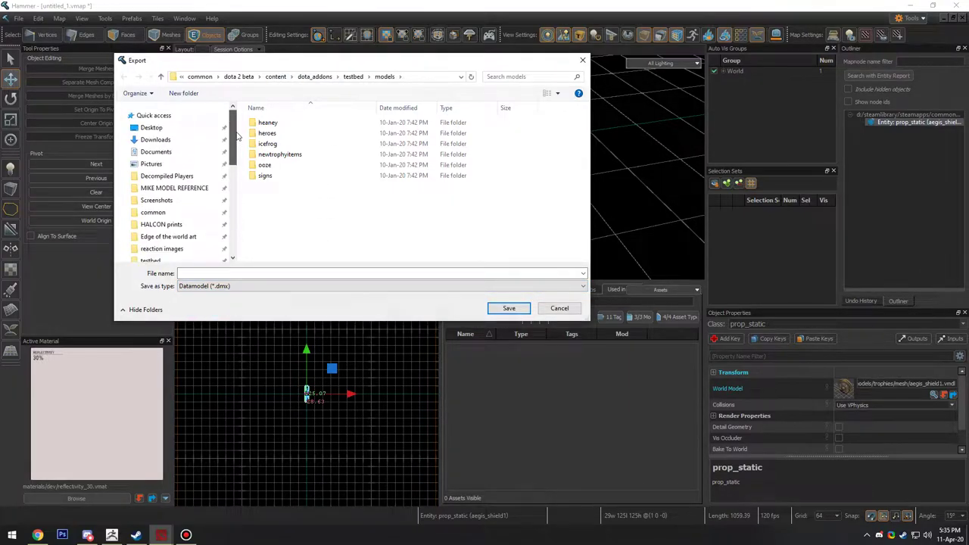
pyautogui.click(182, 176)
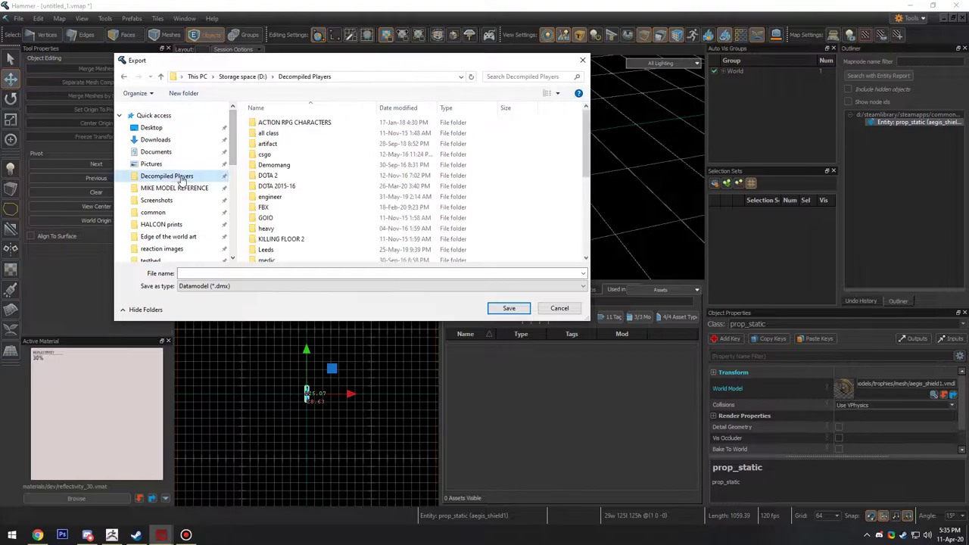
pyautogui.doubleClick(309, 192)
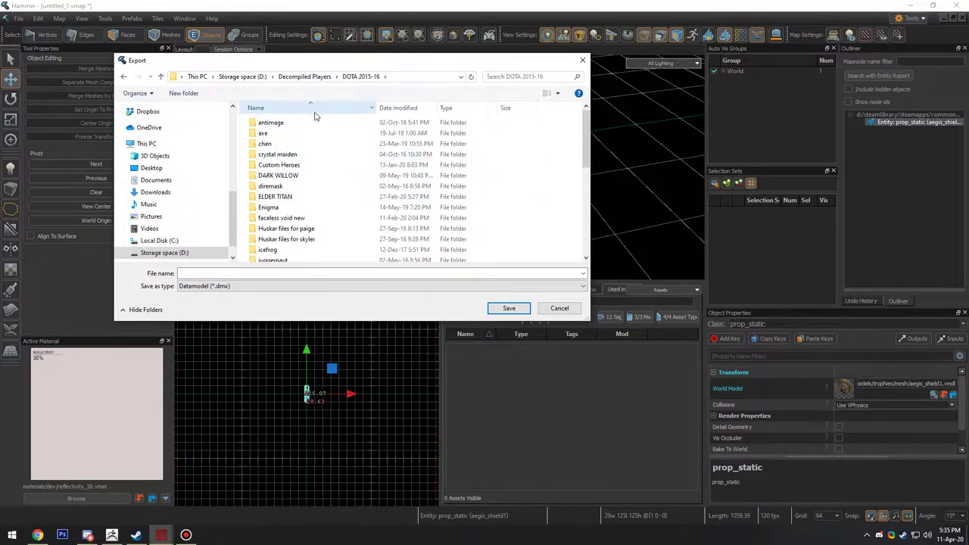
pyautogui.scroll(-6, 312, 132)
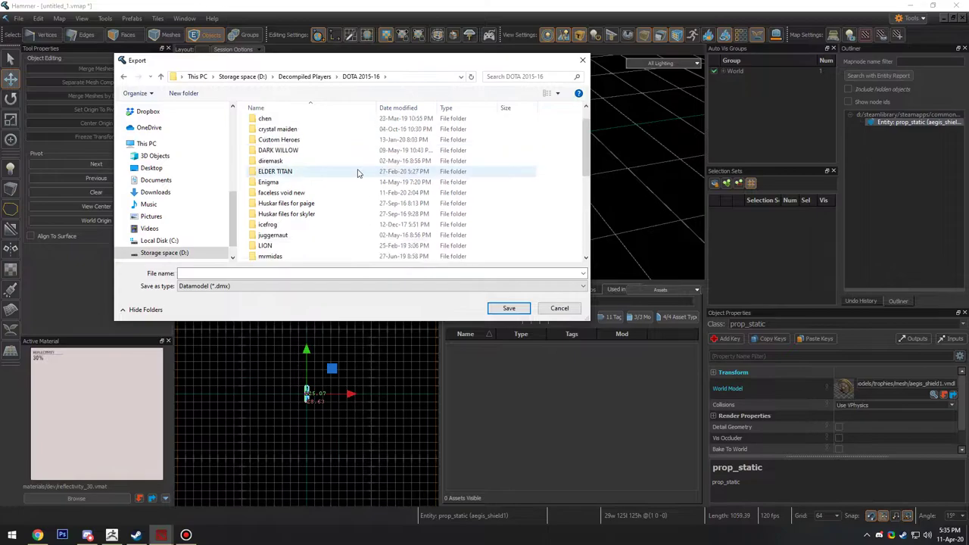
pyautogui.scroll(6, 355, 186)
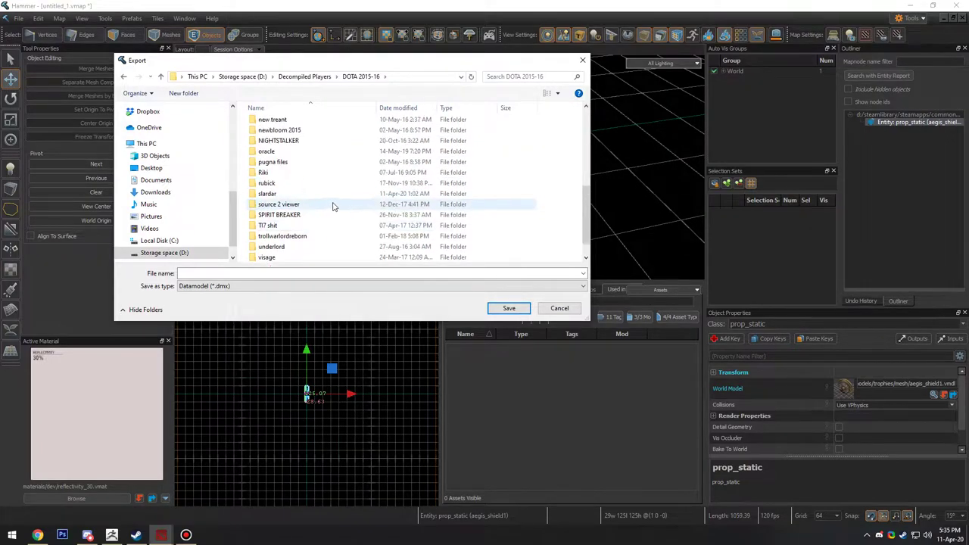
# Name the export file aegis_model and save it in the DOTA 2015-16 folder.
pyautogui.click(270, 273)
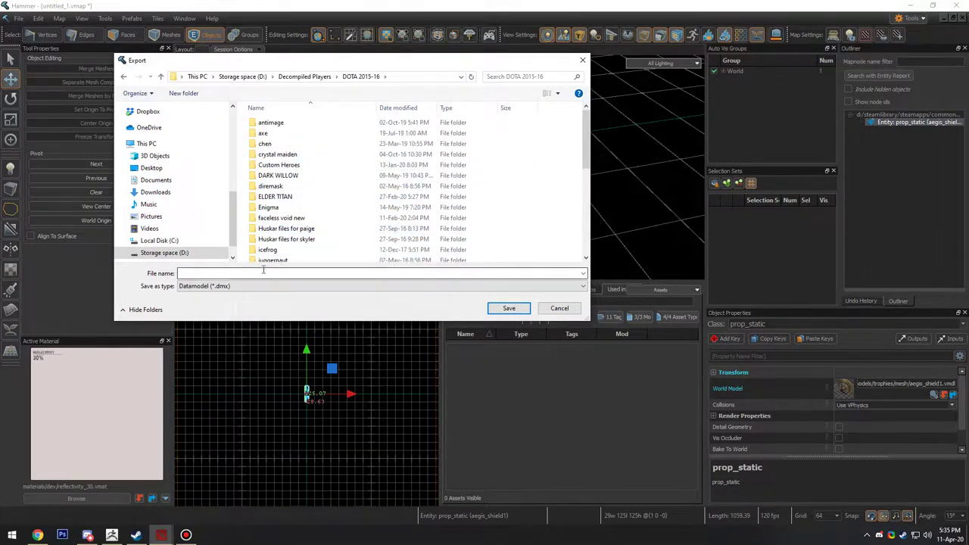
pyautogui.write('Aegism')
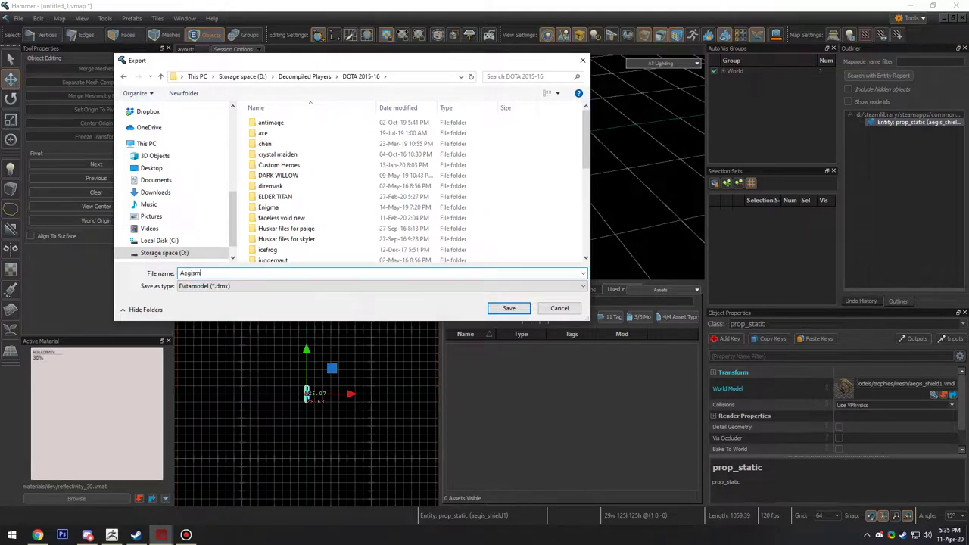
pyautogui.press('BackSpace')
pyautogui.press('BackSpace')
pyautogui.press('BackSpace')
pyautogui.write('aegis')
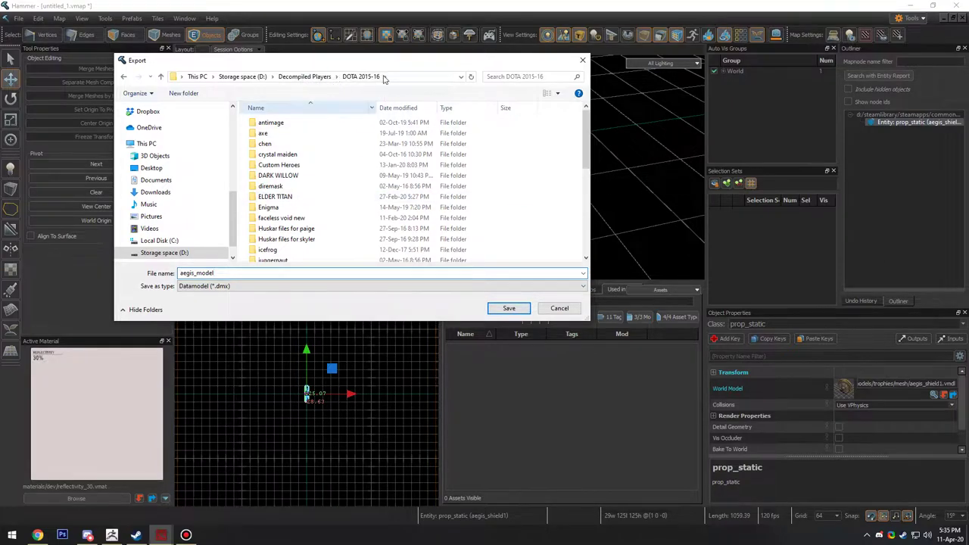
pyautogui.click(509, 308)
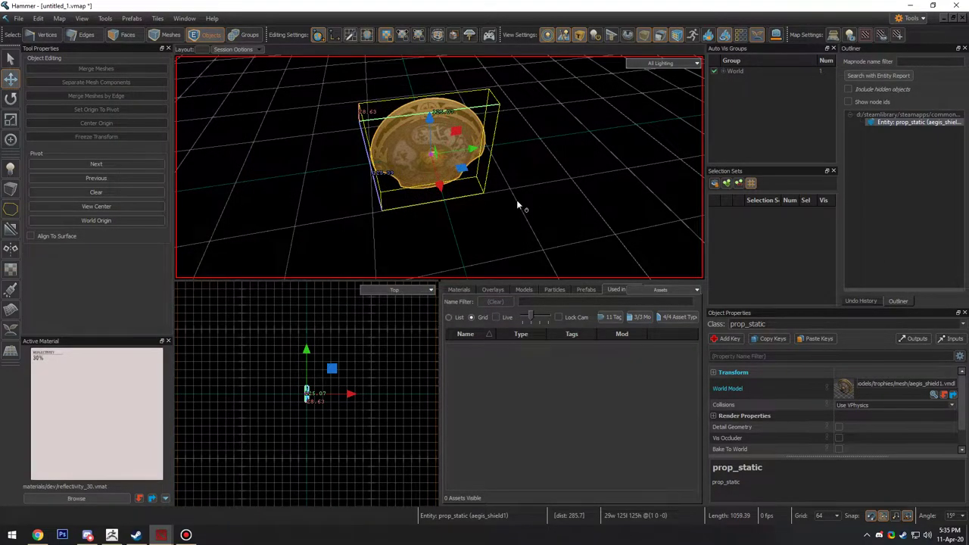
# Close Hammer without saving the map and switch to Blender.
pyautogui.click(956, 5)
pyautogui.click(484, 291)
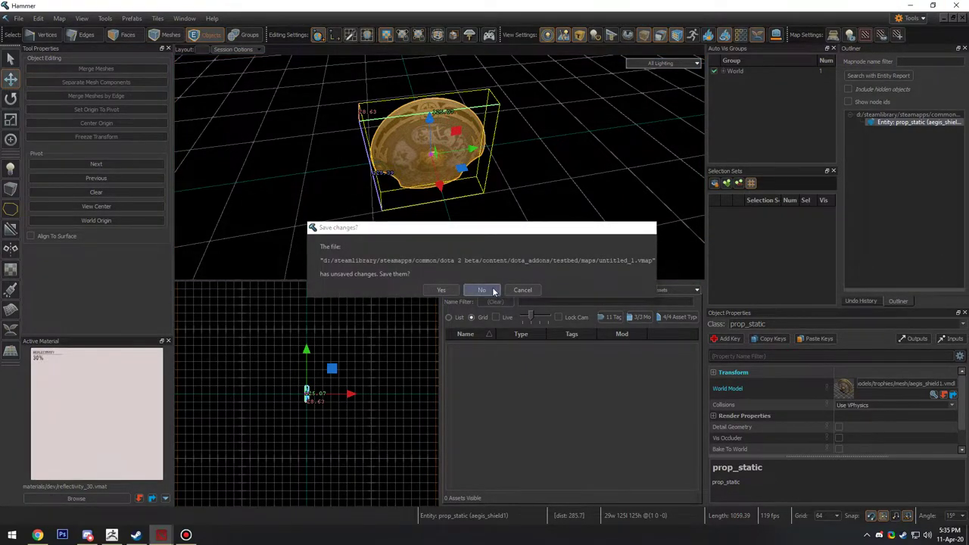
pyautogui.click(2, 540)
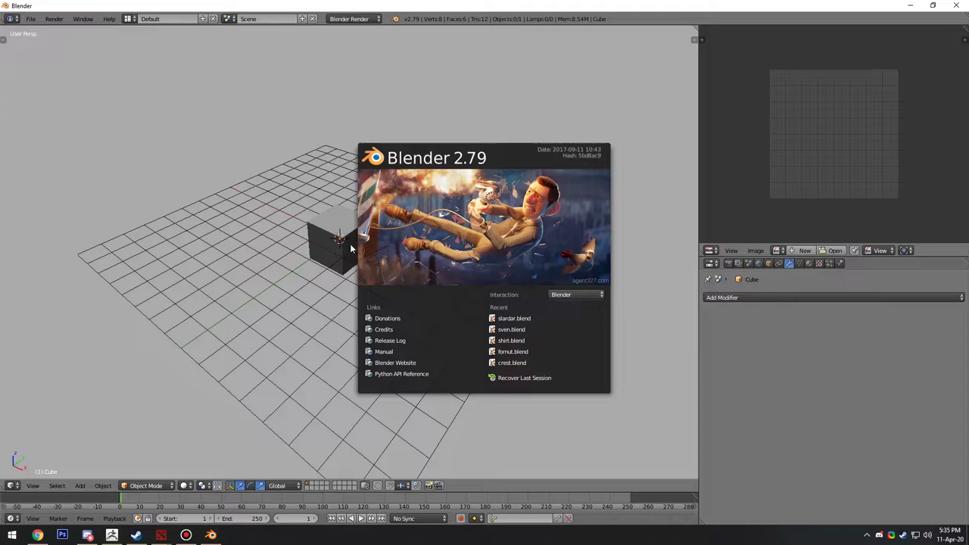
# Dismiss the splash screen and delete the default cube from the scene.
pyautogui.click(325, 255)
pyautogui.rightClick(326, 254)
pyautogui.press('x')
pyautogui.click(386, 173)
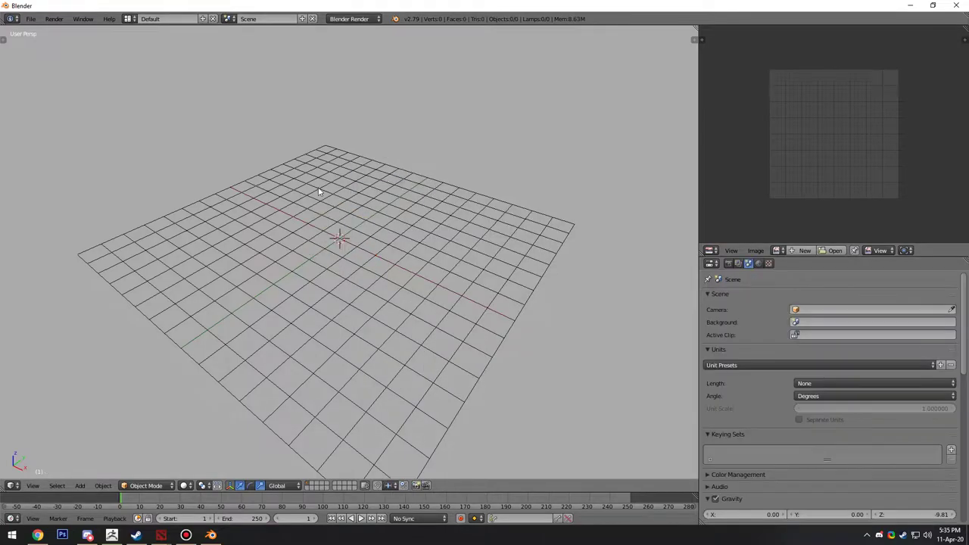
# Import aegis_model.dmx from Decompiled Players\DOTA 2015-16 with the Source Engine importer.
pyautogui.click(31, 20)
pyautogui.moveTo(58, 212)
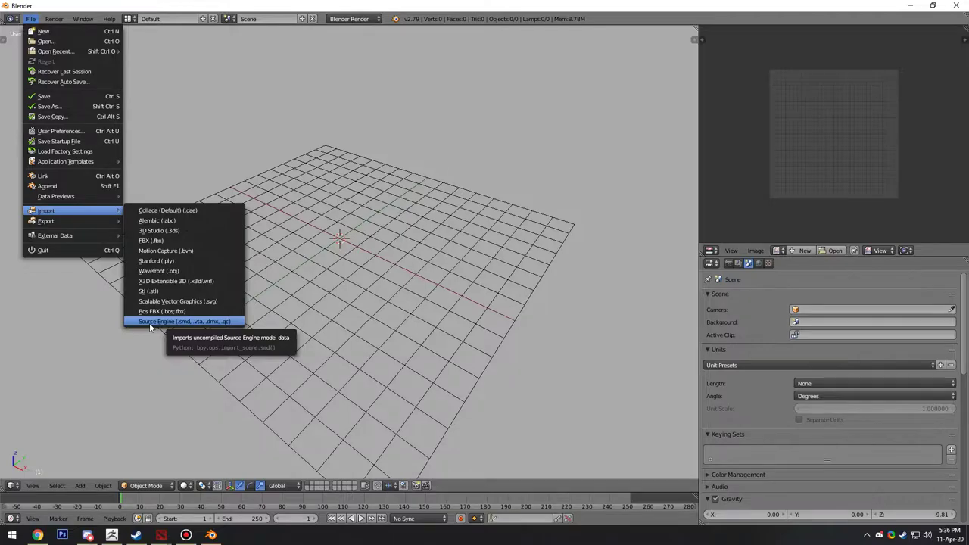
pyautogui.click(150, 324)
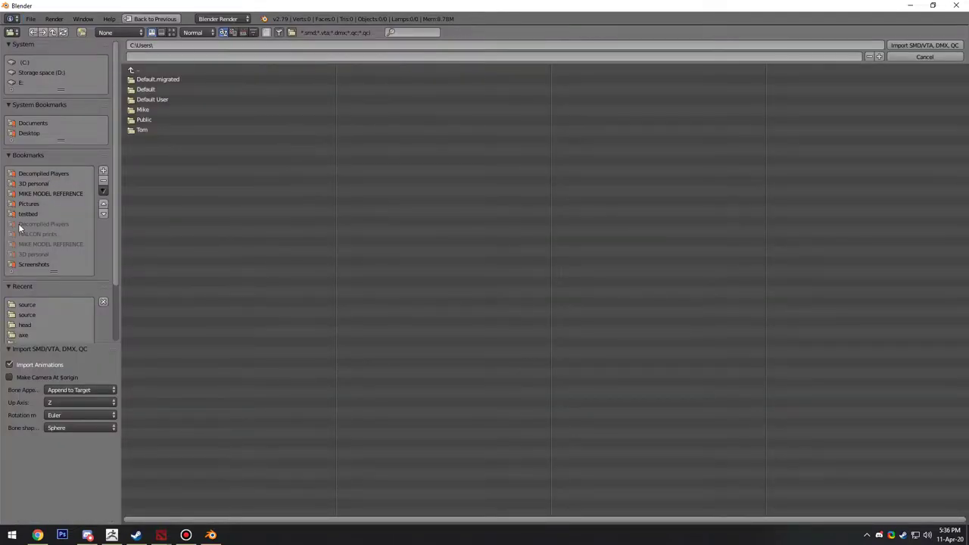
pyautogui.click(53, 174)
pyautogui.click(168, 140)
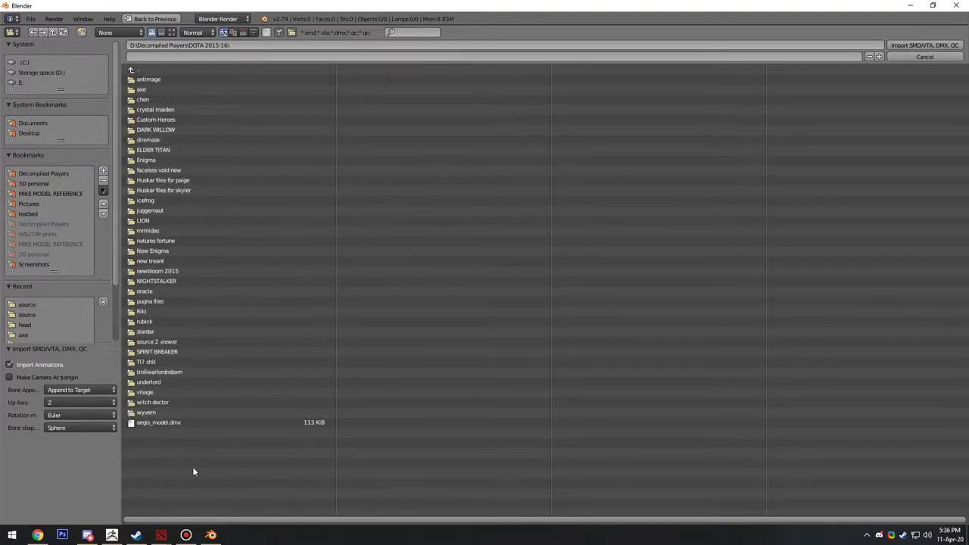
pyautogui.doubleClick(155, 422)
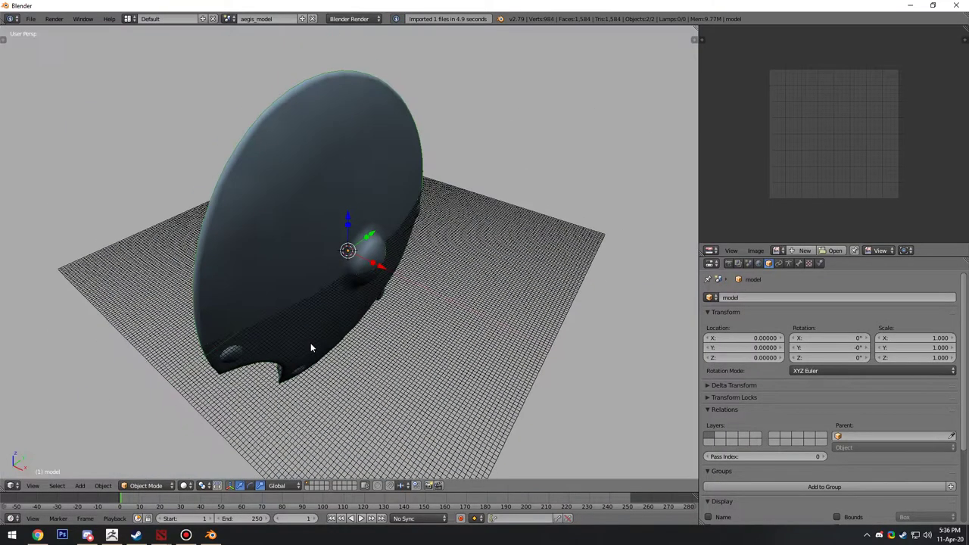
# Rotate the imported shield -90° about the global Z axis in the front orthographic view.
pyautogui.moveTo(311, 348); pyautogui.dragTo(452, 288, button='middle')
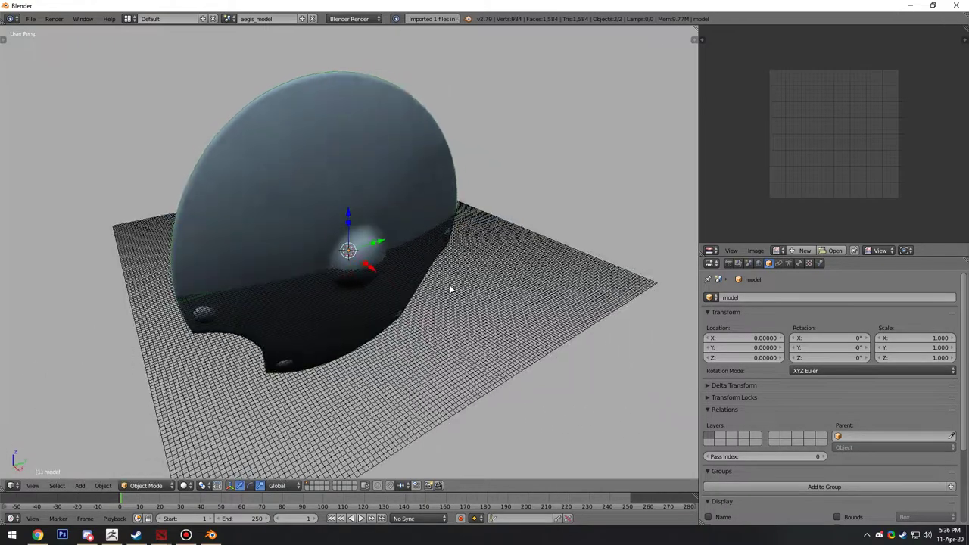
pyautogui.press('KP_1')
pyautogui.press('KP_5')
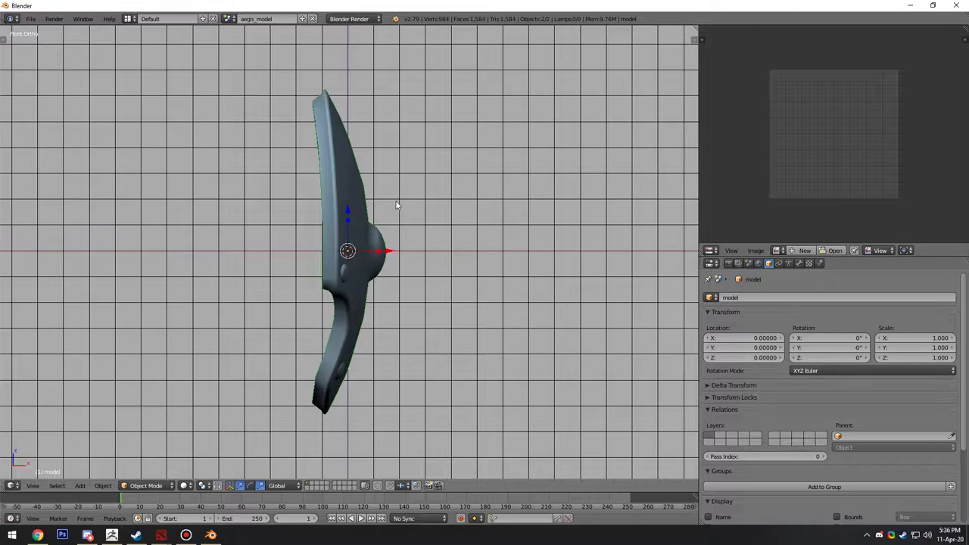
pyautogui.write('r')
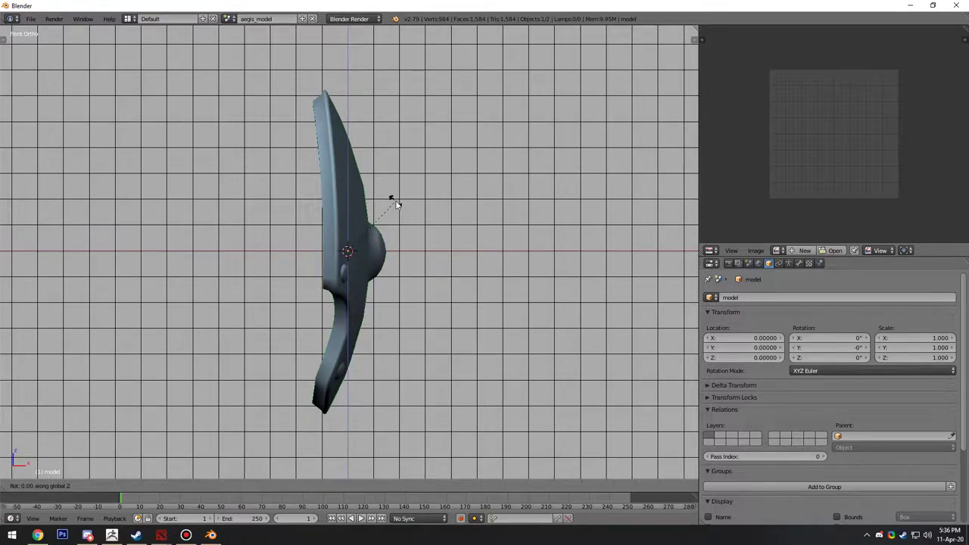
pyautogui.write('z')
pyautogui.write('90')
pyautogui.press('-')
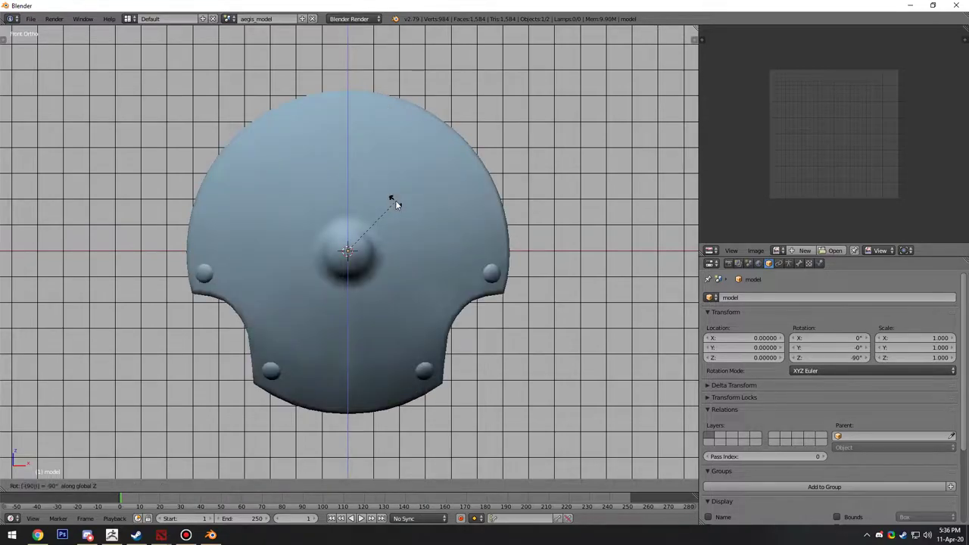
pyautogui.press('Return')
# Apply the rotated shield object's transformation to its data.
pyautogui.moveTo(472, 206); pyautogui.dragTo(426, 243, button='middle')
pyautogui.hotkey('ctrl', 'a')
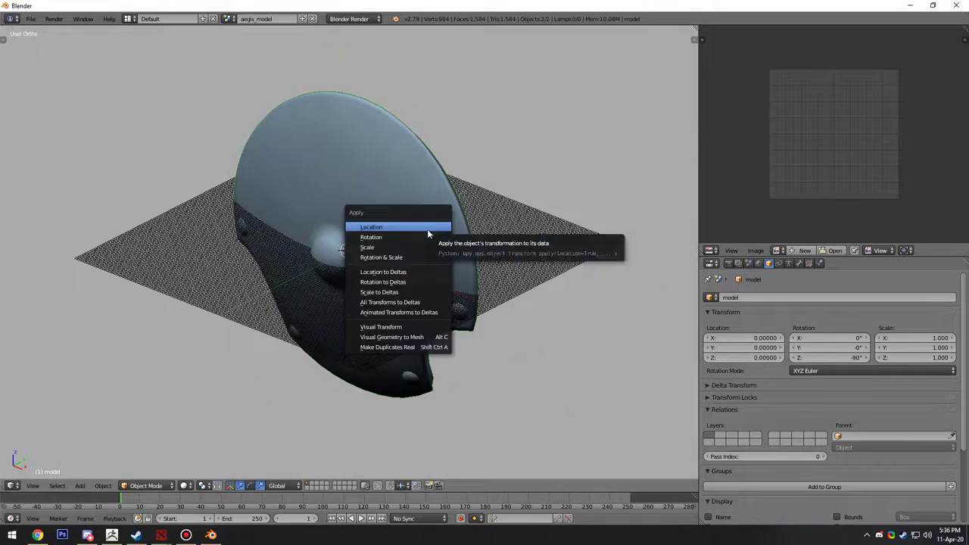
pyautogui.click(427, 229)
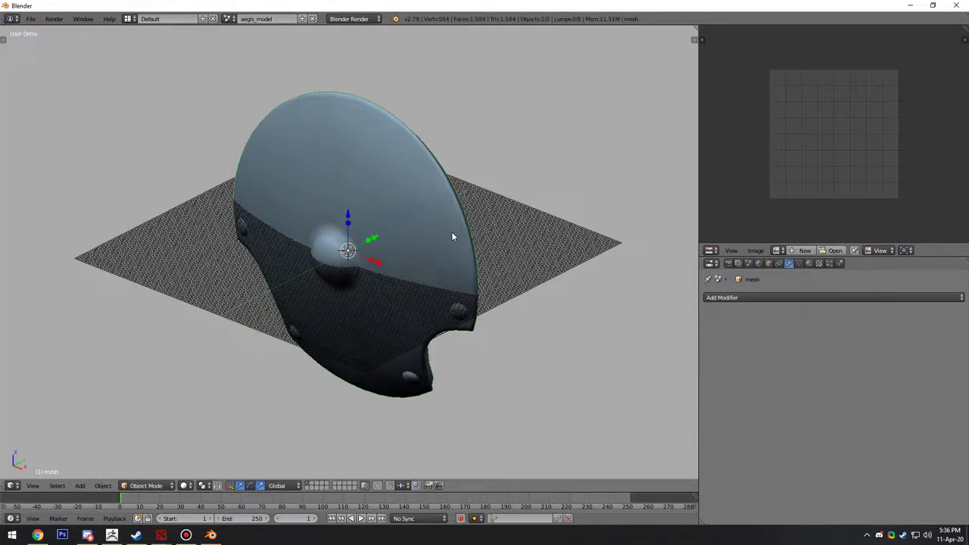
# Set the viewport's grid floor to 16 lines and increase its scale to suit the shield's size.
pyautogui.press('n')
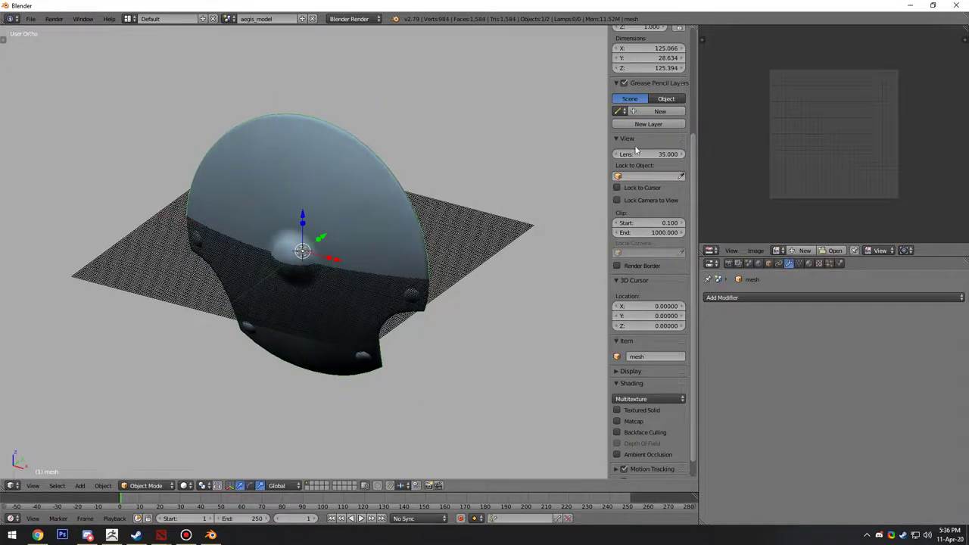
pyautogui.scroll(-1, 636, 151)
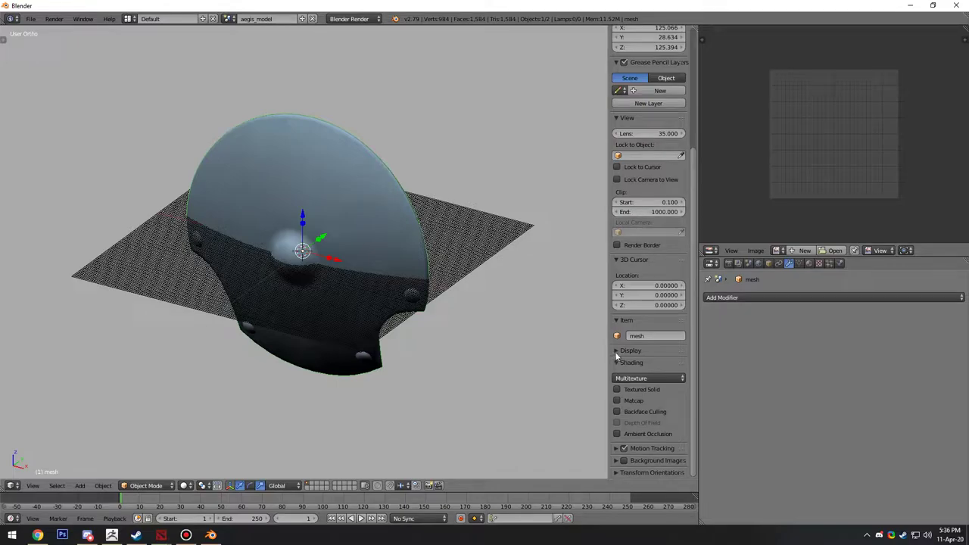
pyautogui.click(615, 354)
pyautogui.scroll(-2, 615, 354)
pyautogui.click(658, 396)
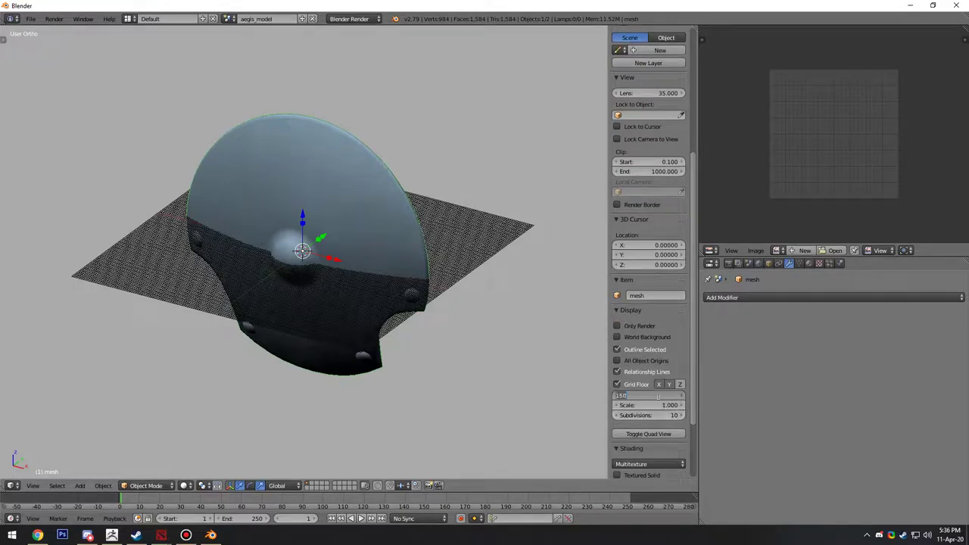
pyautogui.write('16')
pyautogui.click(655, 405)
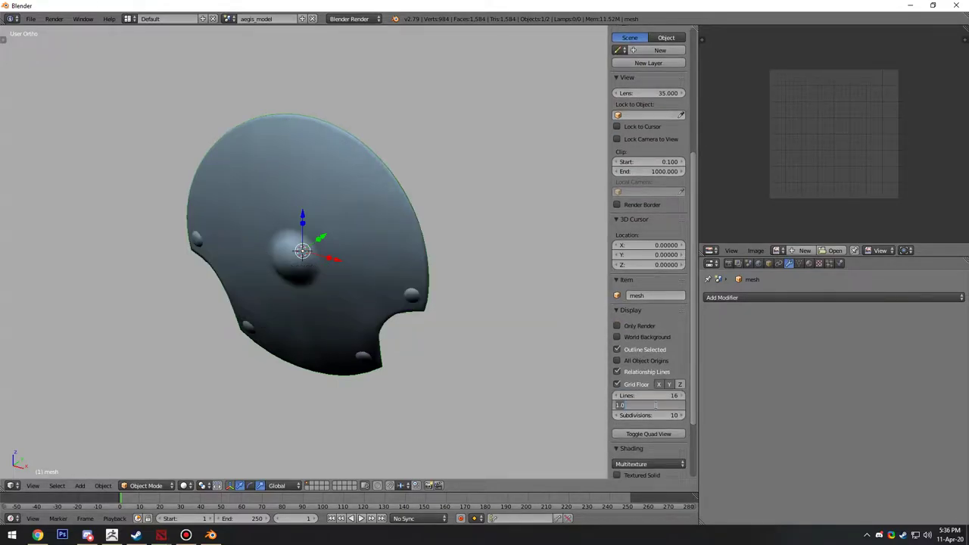
pyautogui.write('1')
pyautogui.press('Return')
pyautogui.moveTo(326, 250); pyautogui.dragTo(347, 235, button='middle')
pyautogui.press('n')
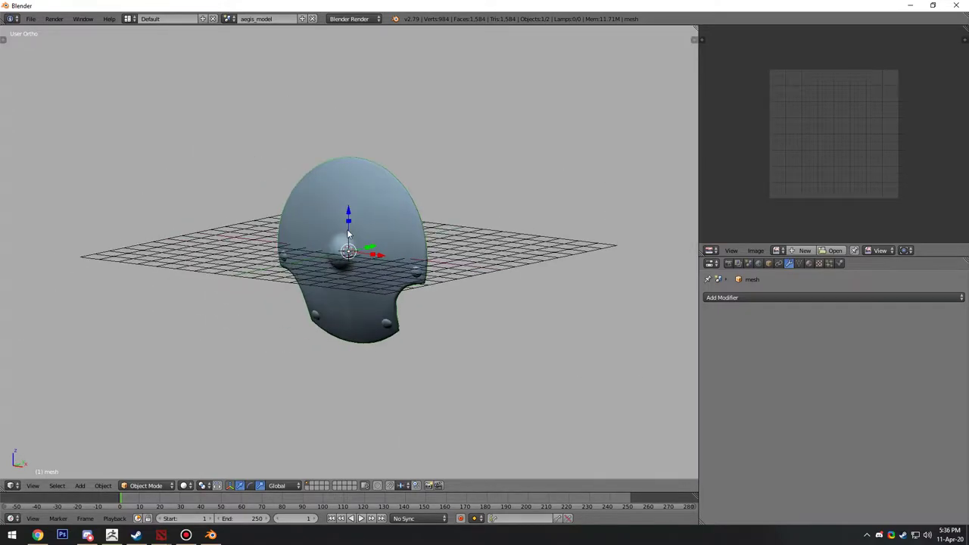
# Enter Edit Mode on the shield mesh, widen the UV editor, and select the whole mesh and all its UVs.
pyautogui.press('KP_5')
pyautogui.press('Tab')
pyautogui.press('a')
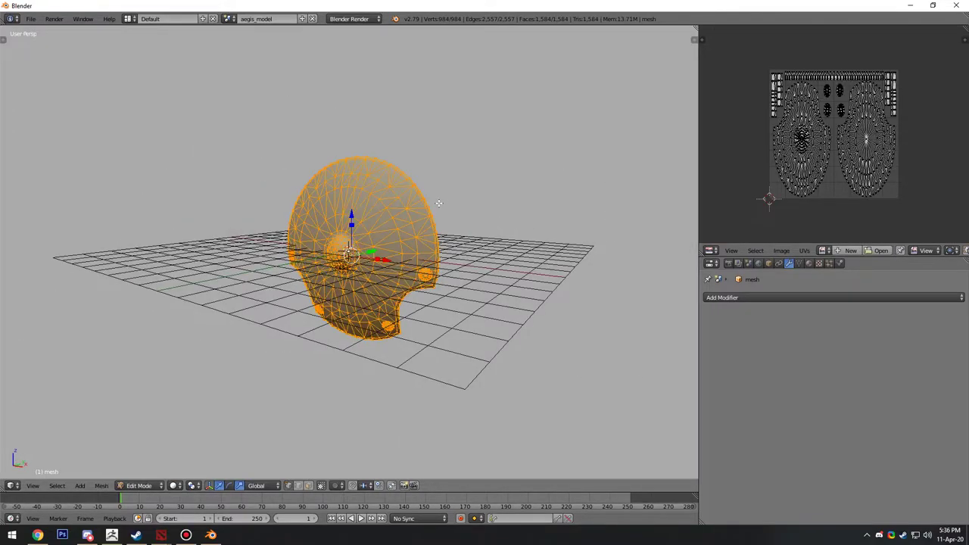
pyautogui.moveTo(700, 167); pyautogui.dragTo(480, 167)
pyautogui.press('a')
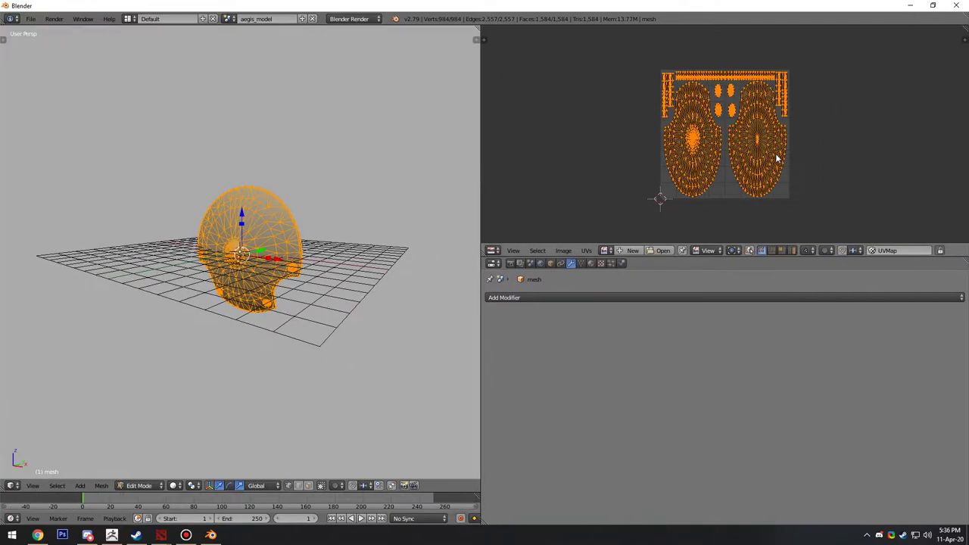
# Set the UV editor's pivot to the 2D cursor and mirror all selected UVs along the Y axis.
pyautogui.scroll(1, 775, 159)
pyautogui.scroll(-1, 777, 158)
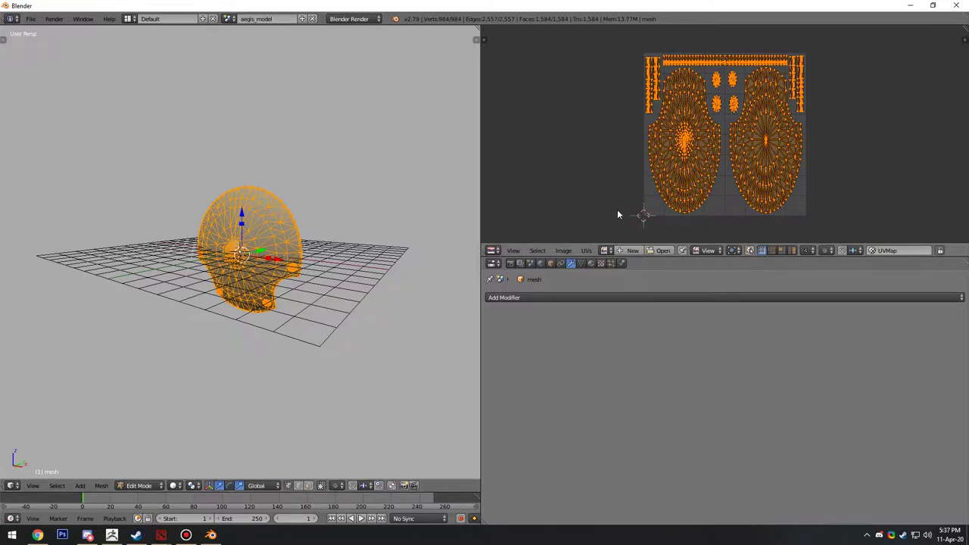
pyautogui.click(733, 252)
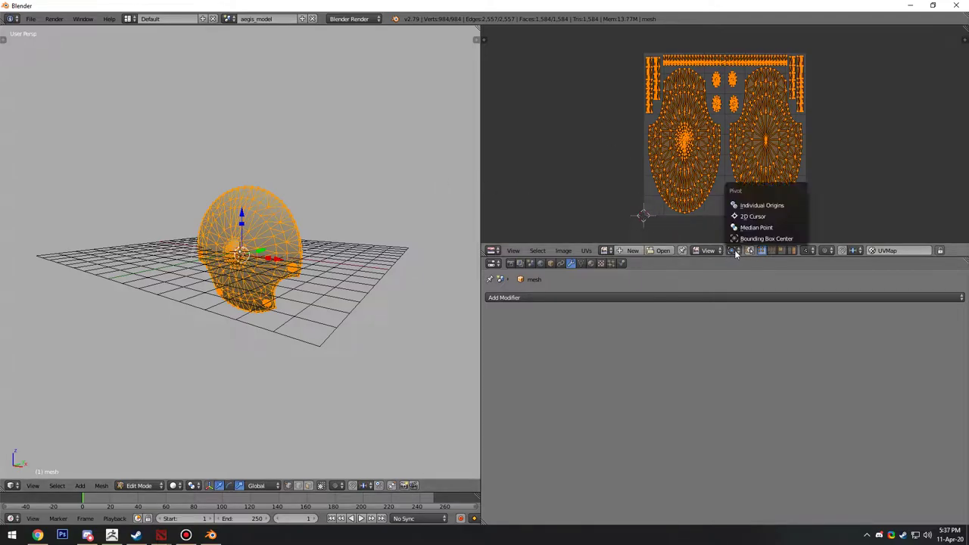
pyautogui.click(753, 217)
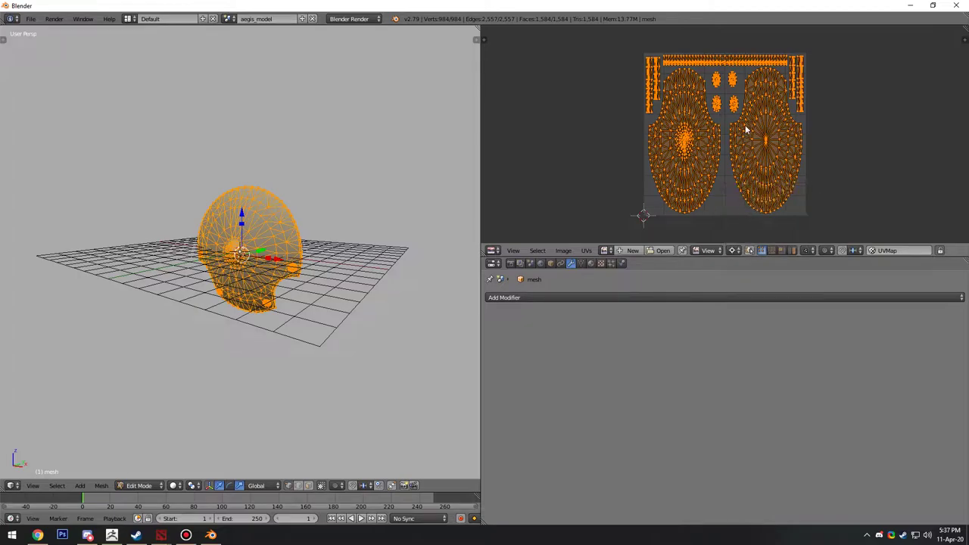
pyautogui.hotkey('ctrl', 'm')
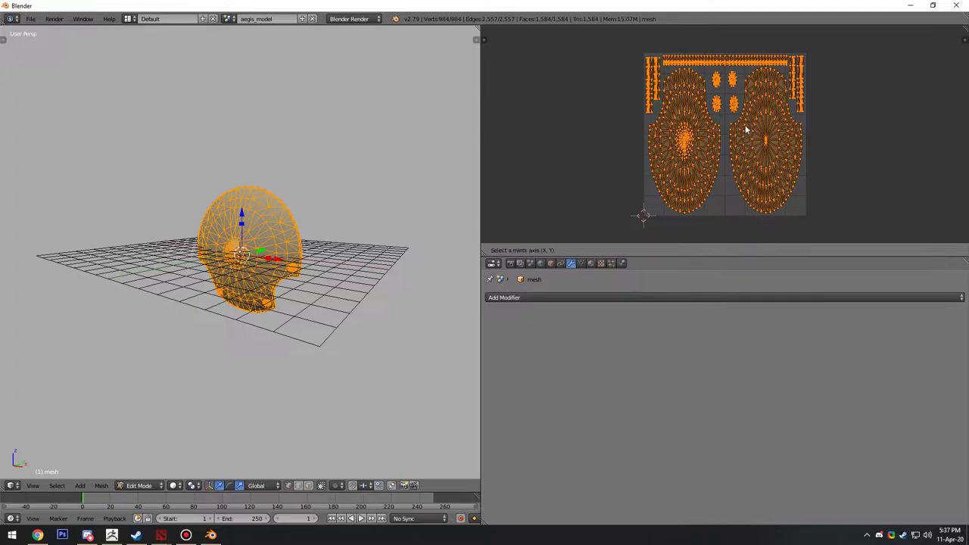
pyautogui.press('y')
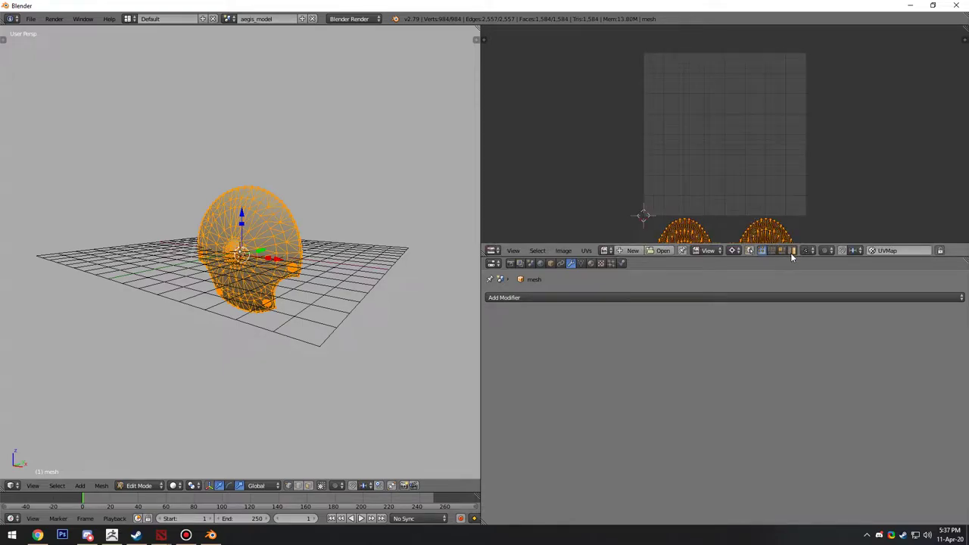
# Move the mirrored UVs straight up with increment snapping so they fill the UV square again.
pyautogui.scroll(-2, 754, 193)
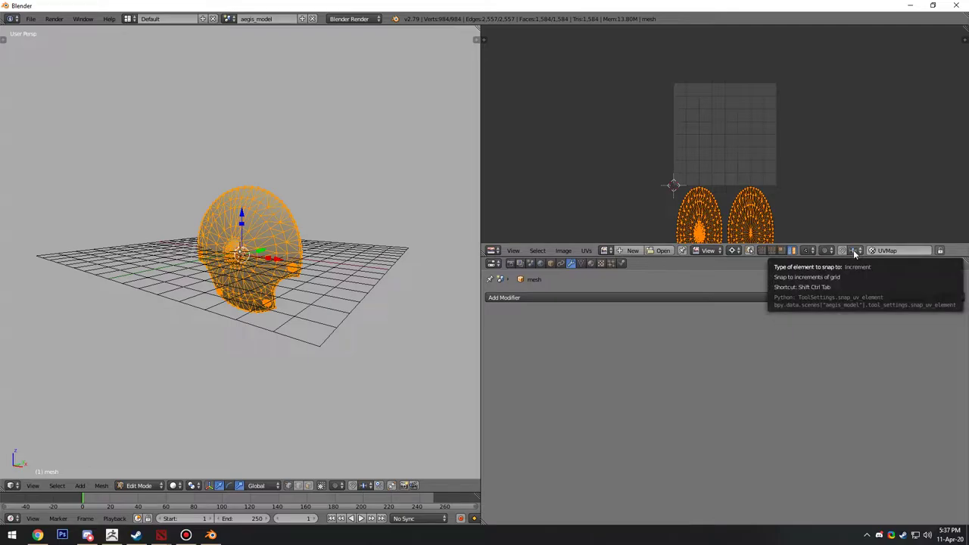
pyautogui.press('g')
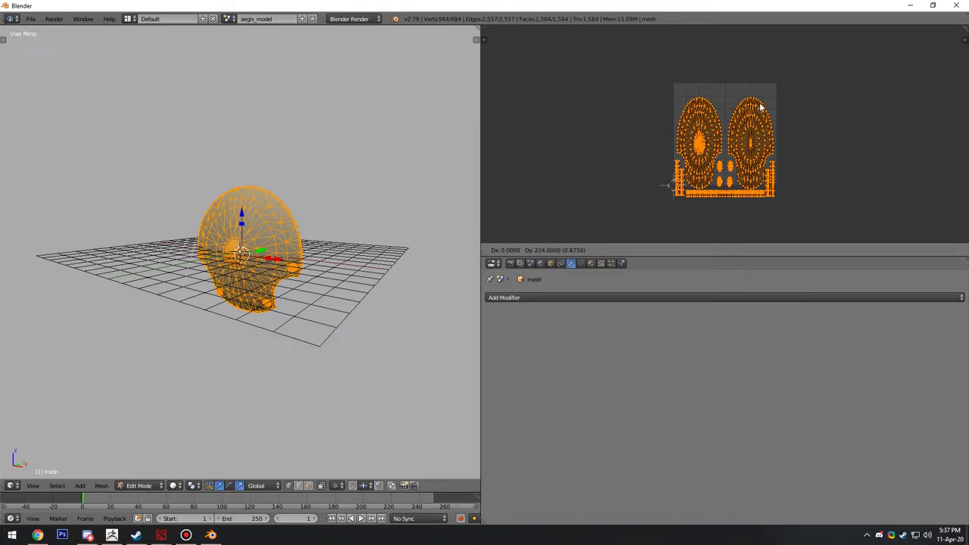
pyautogui.click(762, 102)
pyautogui.press('Home')
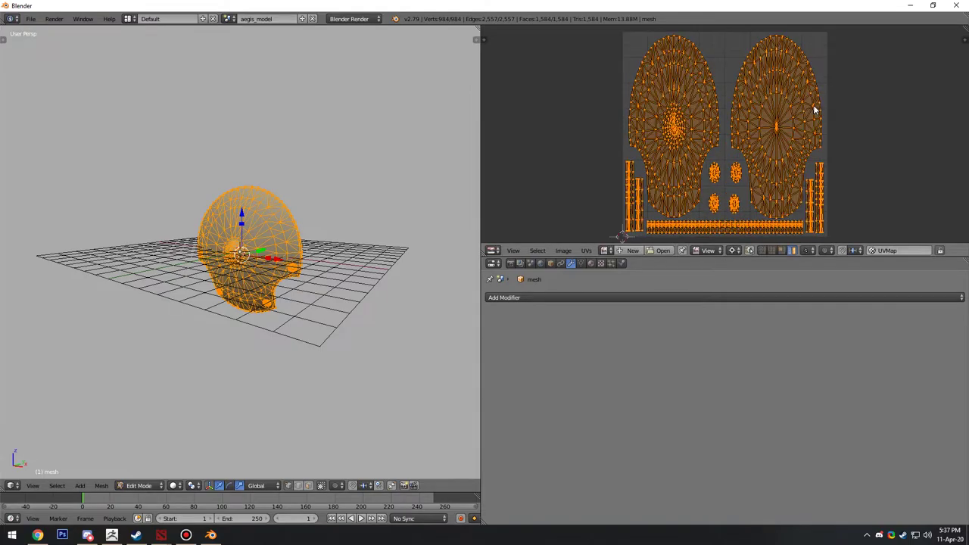
pyautogui.scroll(-1, 792, 121)
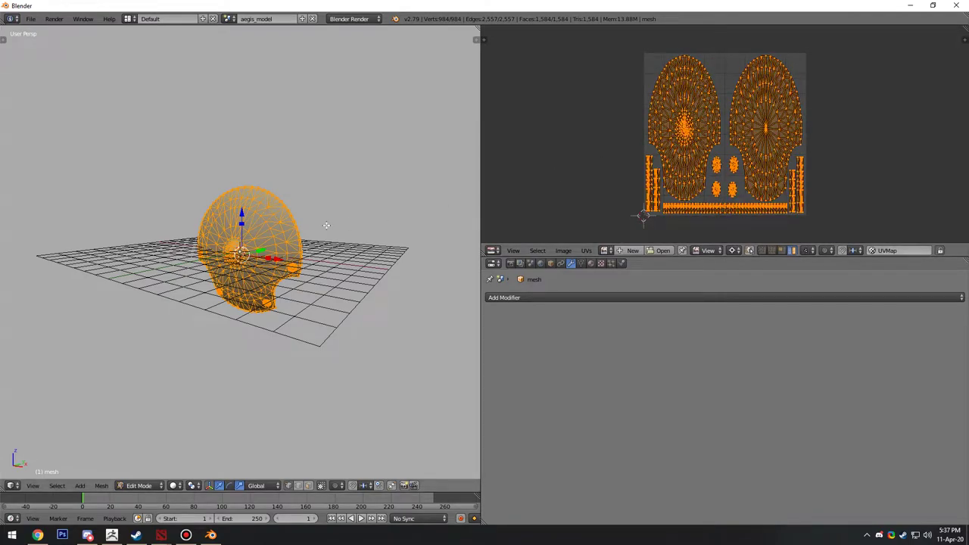
pyautogui.moveTo(327, 225); pyautogui.dragTo(455, 232, button='middle')
pyautogui.scroll(5, 454, 232)
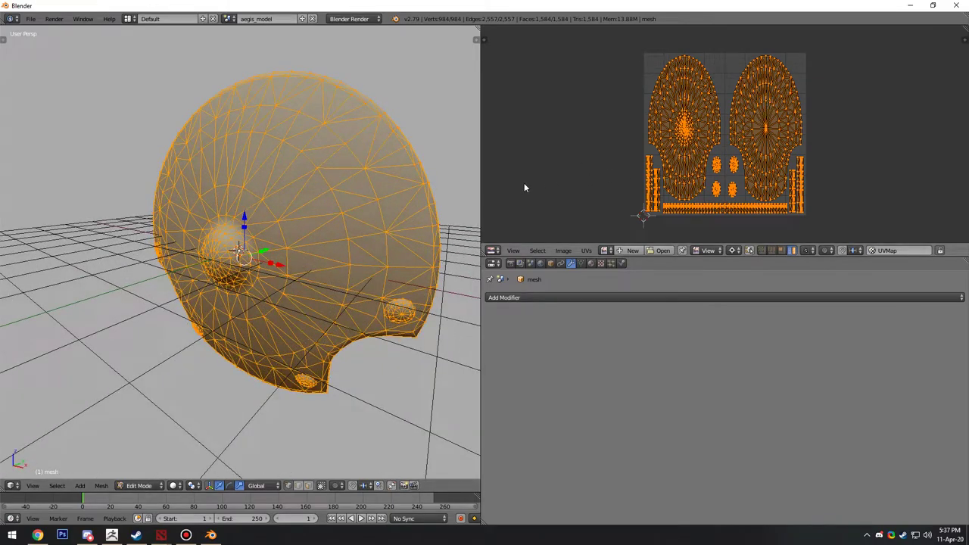
pyautogui.moveTo(382, 180); pyautogui.dragTo(356, 205, button='middle')
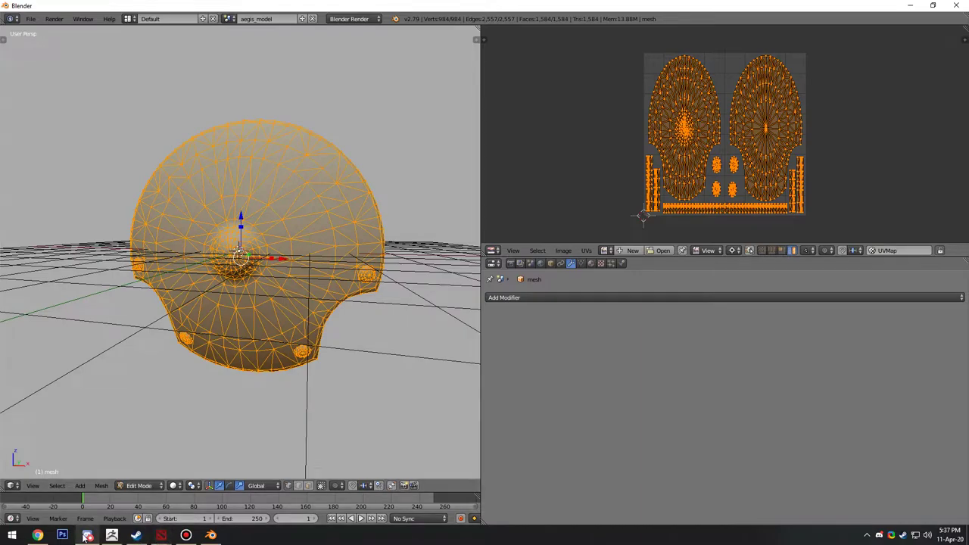
# Switch to the Dota 2 Asset Browser and preview the aegis_shield_color_psd_87b77c54.vtex texture among the aegis assets.
pyautogui.moveTo(161, 536)
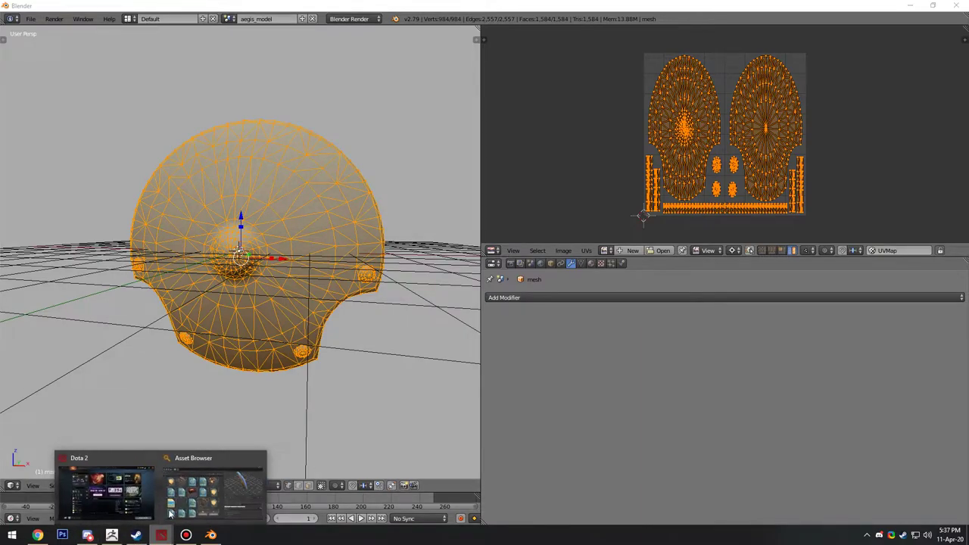
pyautogui.click(215, 496)
pyautogui.scroll(-10, 376, 272)
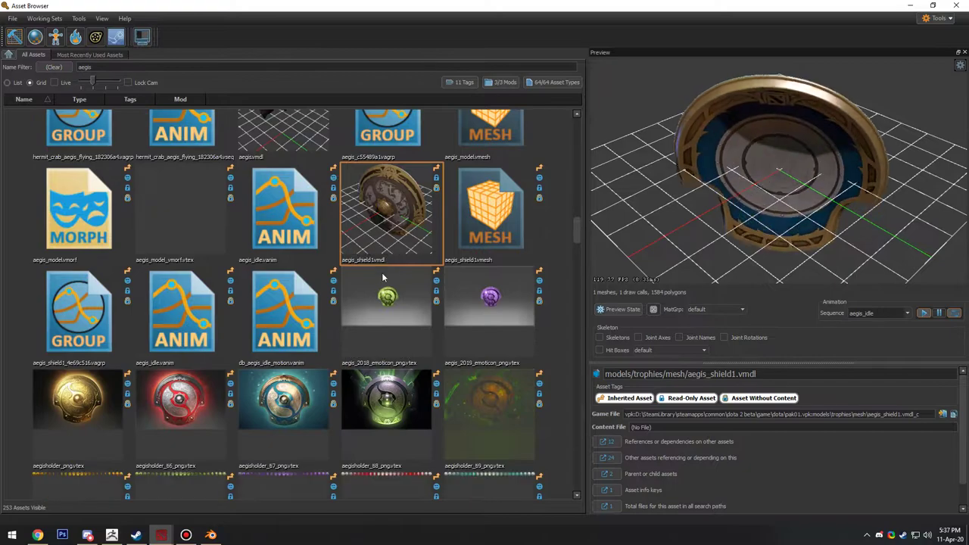
pyautogui.scroll(10, 374, 279)
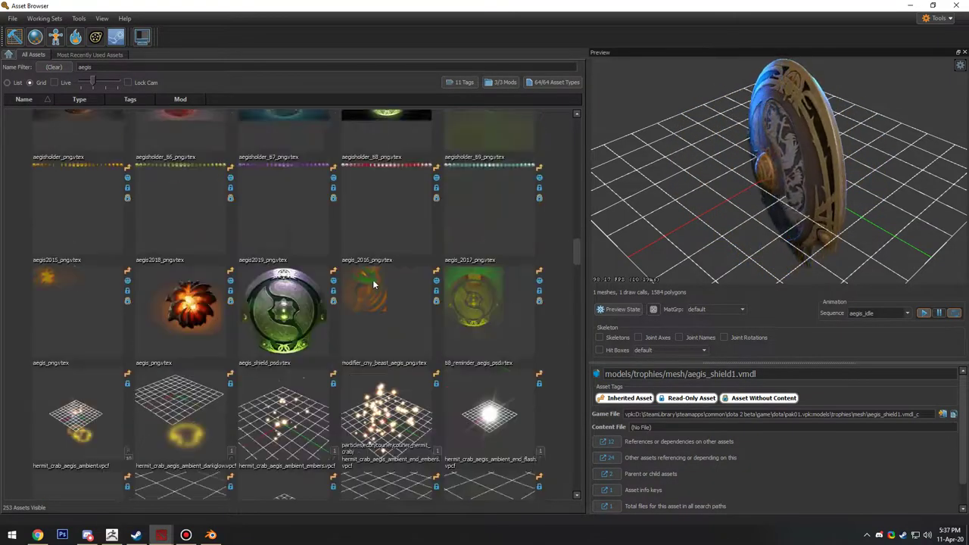
pyautogui.scroll(5, 386, 269)
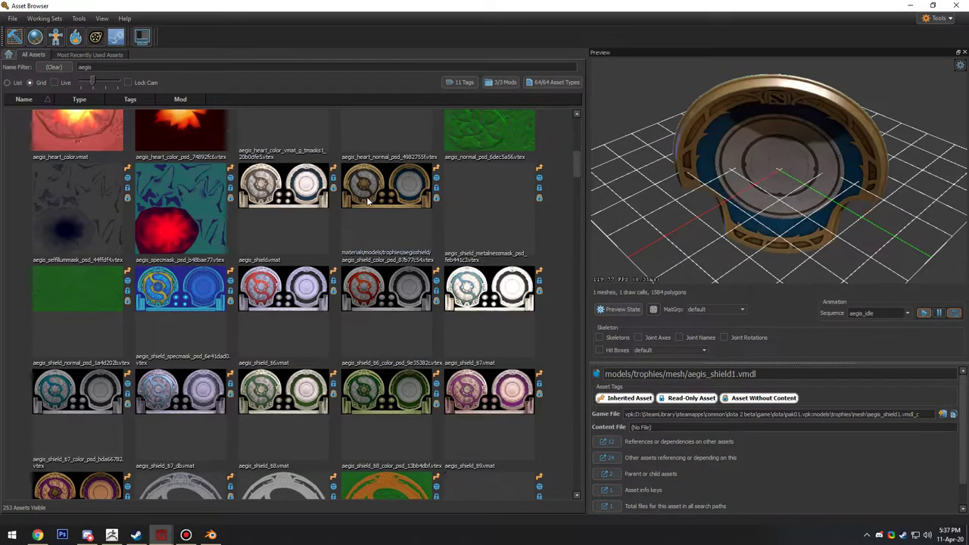
pyautogui.click(384, 193)
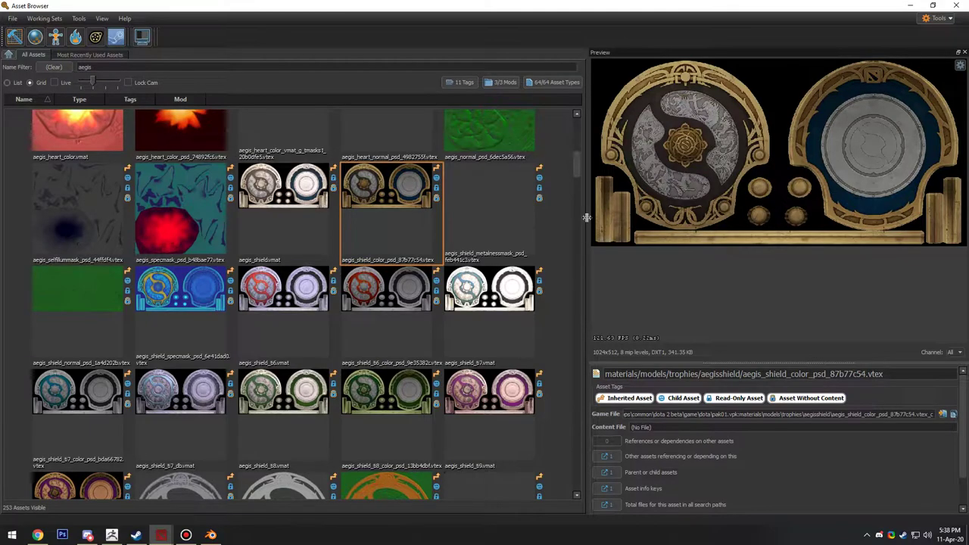
# Enlarge the texture preview to examine the shield's color map, and shrink it again.
pyautogui.moveTo(586, 217); pyautogui.dragTo(223, 232)
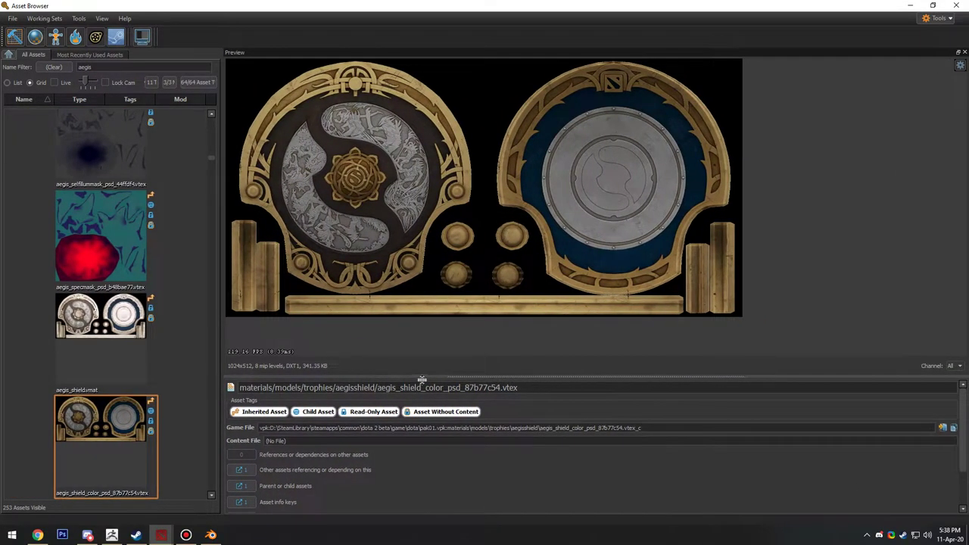
pyautogui.moveTo(421, 377); pyautogui.dragTo(420, 417)
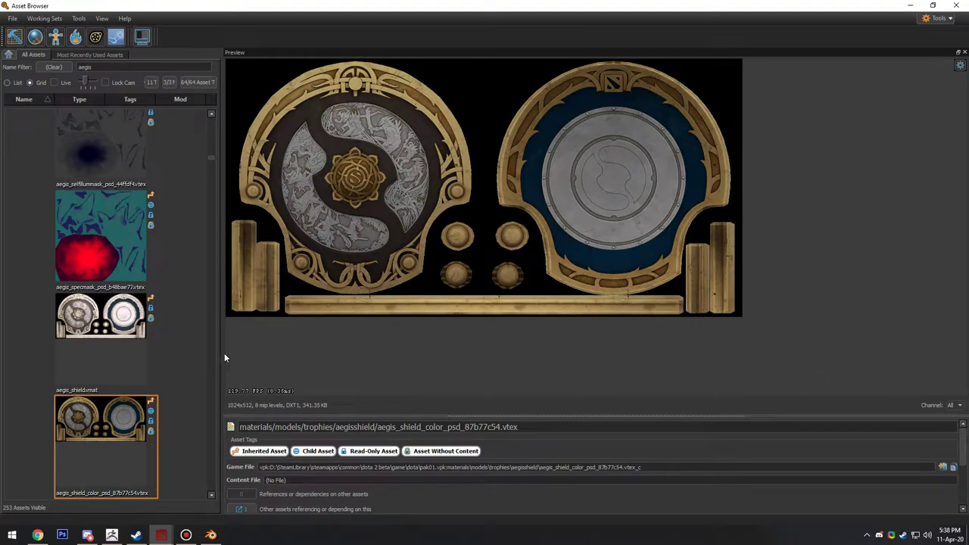
pyautogui.moveTo(223, 353); pyautogui.dragTo(606, 364)
pyautogui.moveTo(770, 415); pyautogui.dragTo(772, 288)
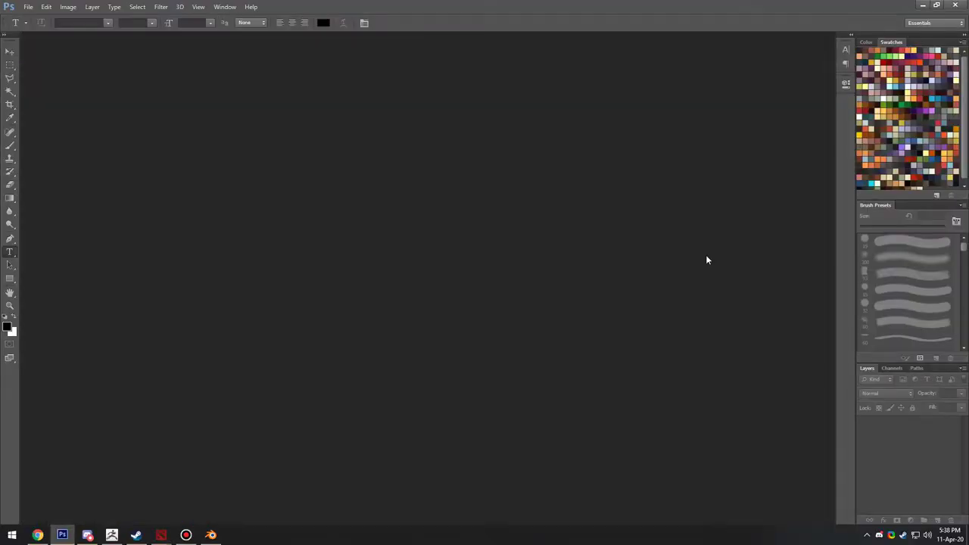
# Return to the Asset Browser from Photoshop and resize its panes to show the color texture large and complete.
pyautogui.moveTo(162, 535)
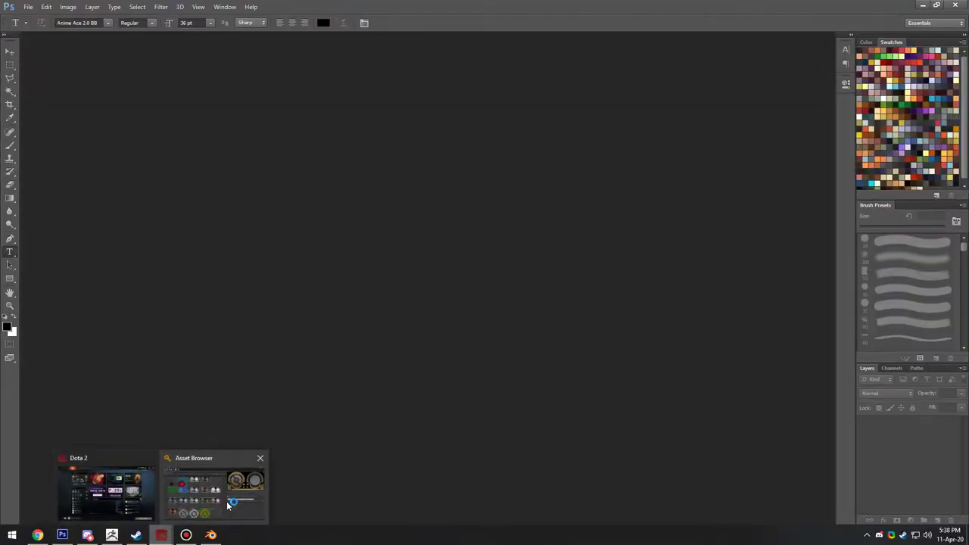
pyautogui.click(226, 501)
pyautogui.moveTo(605, 277); pyautogui.dragTo(291, 277)
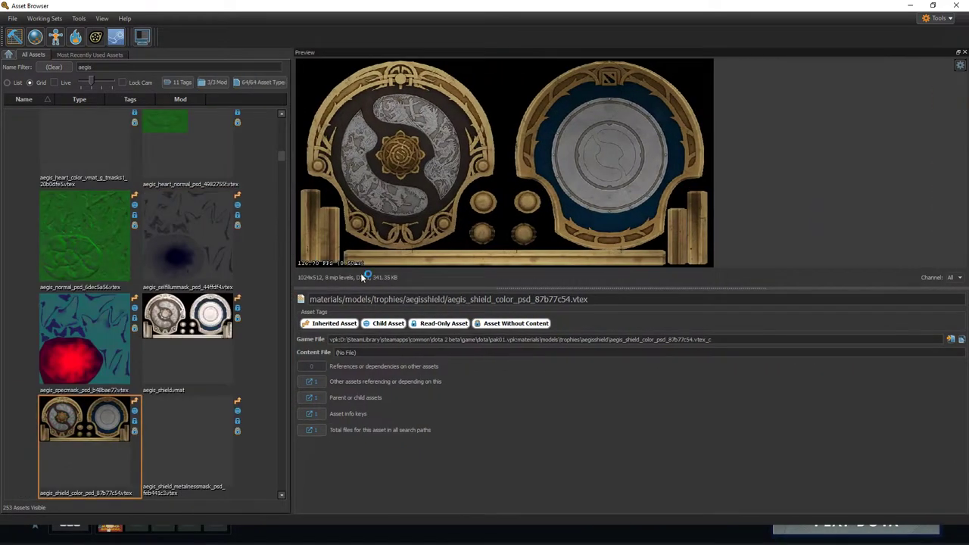
pyautogui.moveTo(489, 287); pyautogui.dragTo(512, 383)
pyautogui.moveTo(298, 265); pyautogui.dragTo(422, 273)
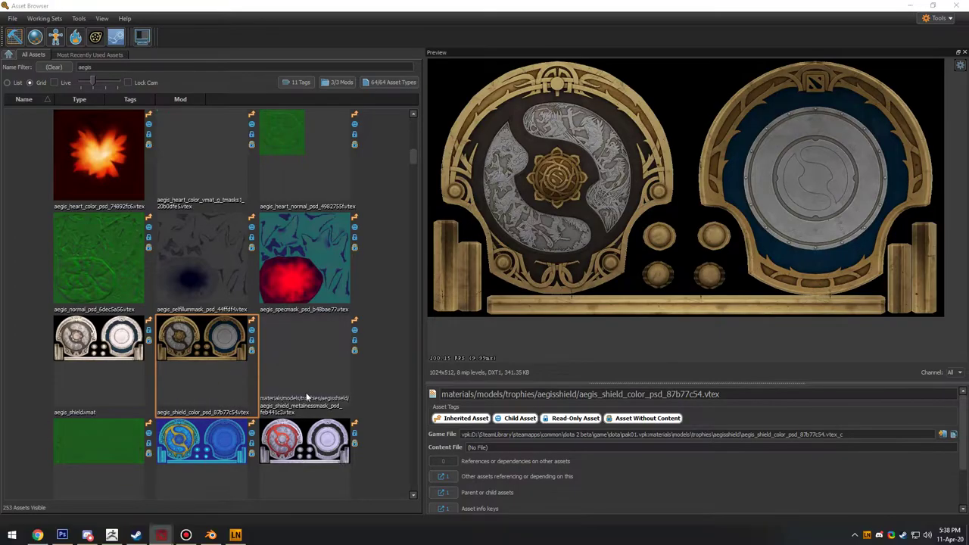
# In Photoshop, create a 1920 × 1080 pixel document from the Clipboard preset and paste the color texture screenshot into it.
pyautogui.hotkey('alt', 'Tab')
pyautogui.click(28, 7)
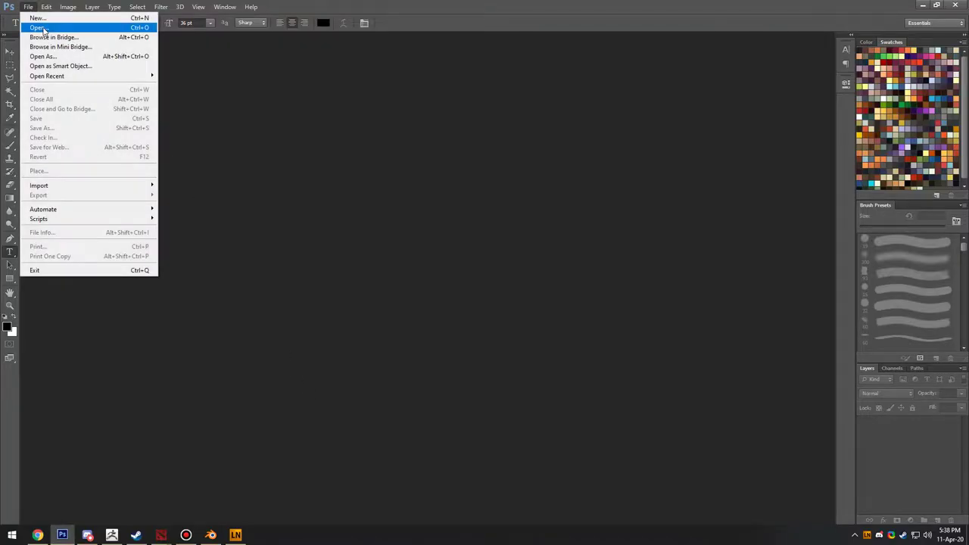
pyautogui.click(46, 18)
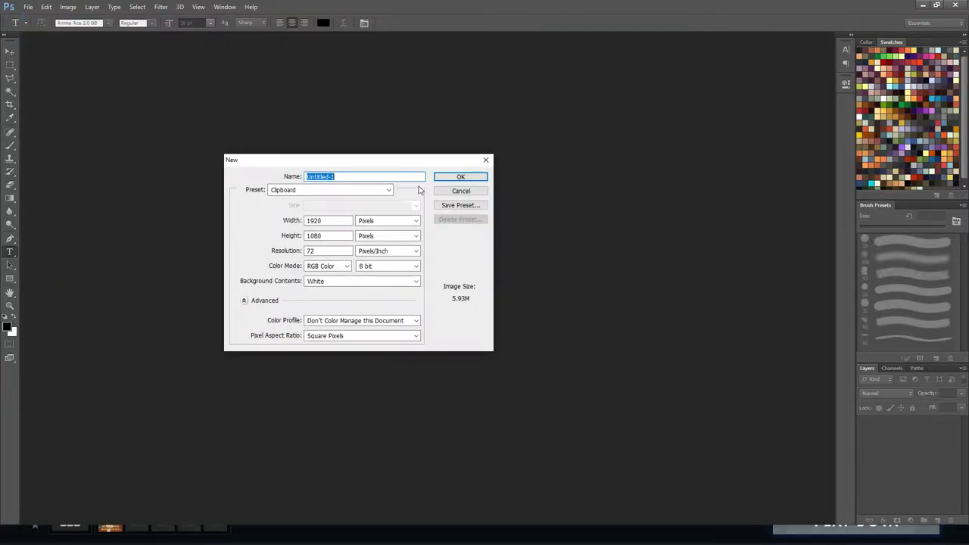
pyautogui.click(452, 177)
pyautogui.click(608, 201)
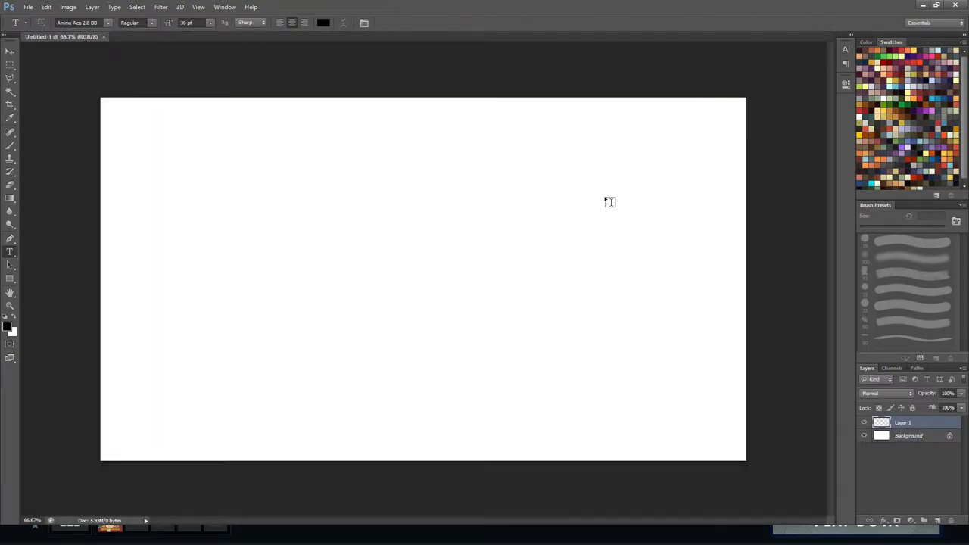
# Preview aegis_shield_normal_psd_1a4d202b.vtex in the Asset Browser and paste its screenshot as a new layer in the Photoshop document.
pyautogui.hotkey('alt', 'Tab')
pyautogui.click(115, 429)
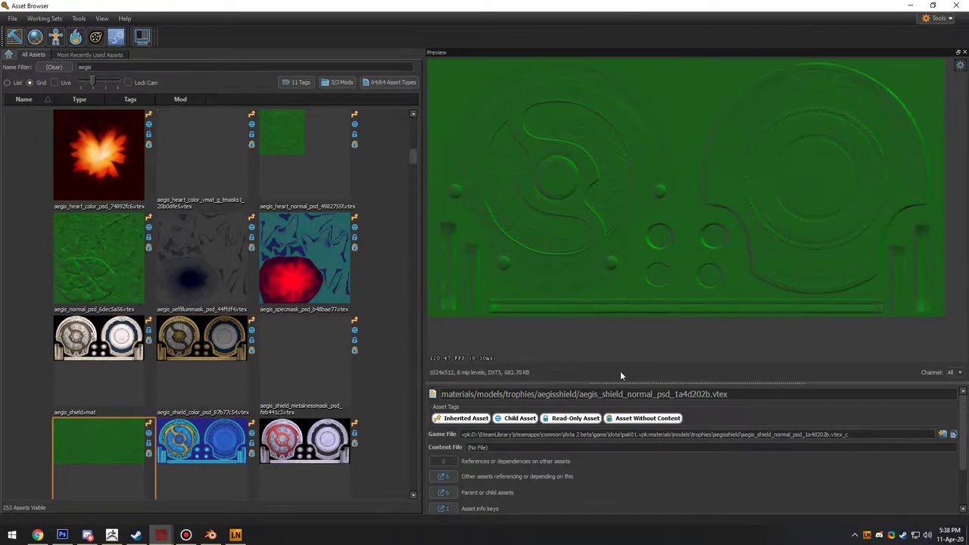
pyautogui.hotkey('alt', 'Tab')
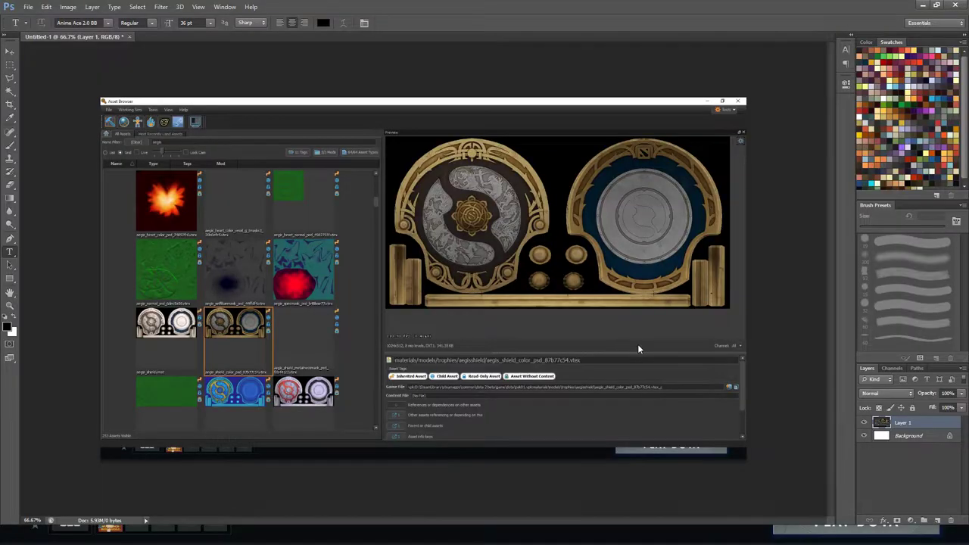
pyautogui.hotkey('ctrl', 'v')
# Preview aegis_shield_specmask_psd_6e41dad0.vtex in the Asset Browser and paste its screenshot as another layer in the Photoshop document.
pyautogui.hotkey('alt', 'Tab')
pyautogui.click(201, 439)
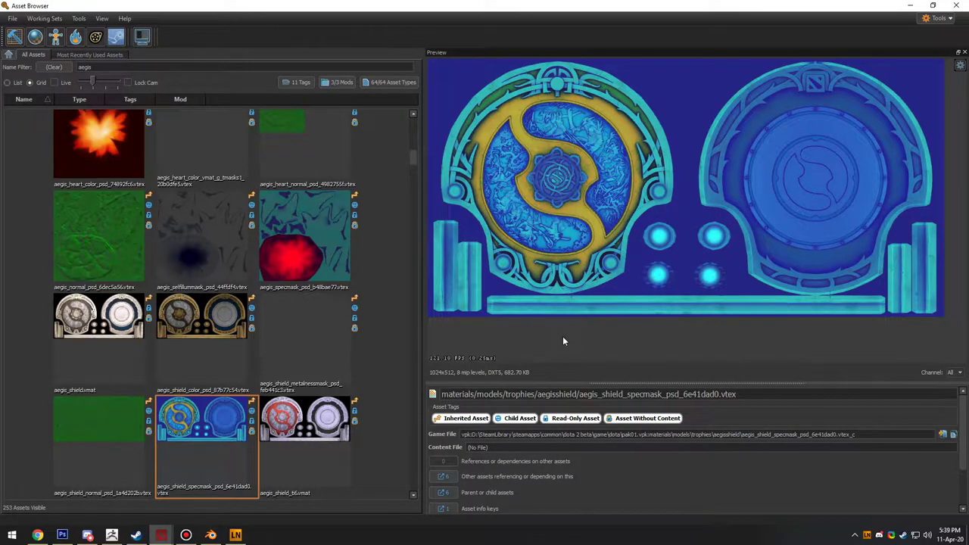
pyautogui.hotkey('alt', 'Tab')
pyautogui.hotkey('ctrl', 'v')
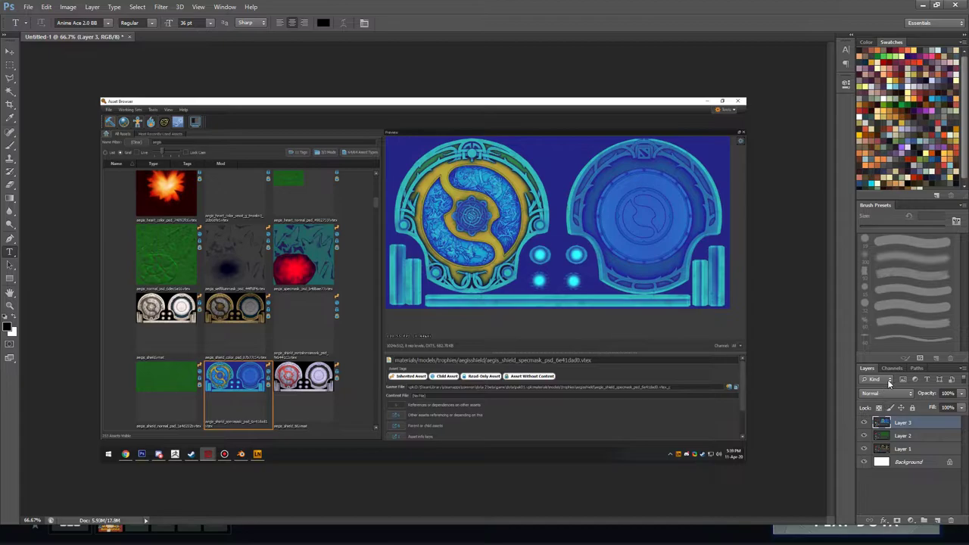
# Examine the specular mask's red, green and blue channels one at a time, and restore the full RGB view.
pyautogui.click(894, 369)
pyautogui.click(901, 391)
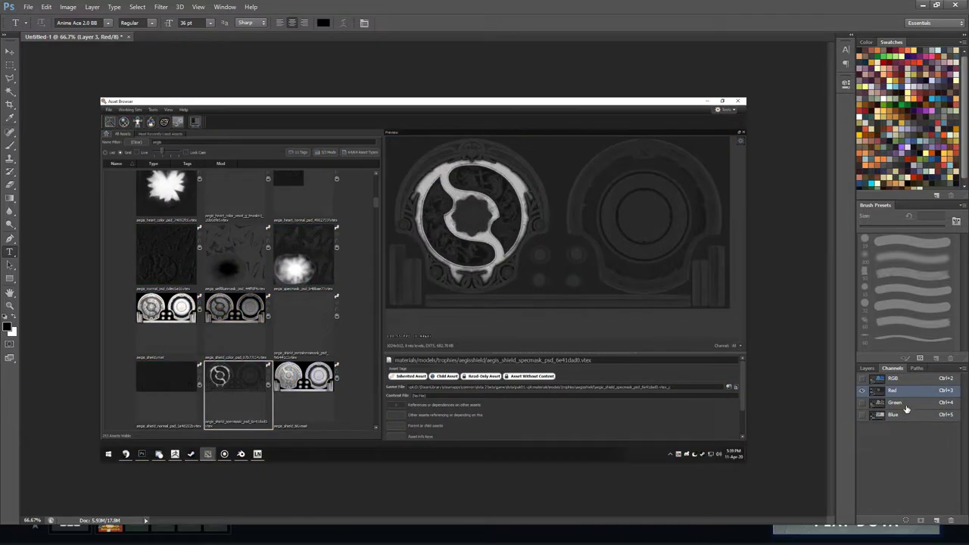
pyautogui.click(906, 404)
pyautogui.click(906, 415)
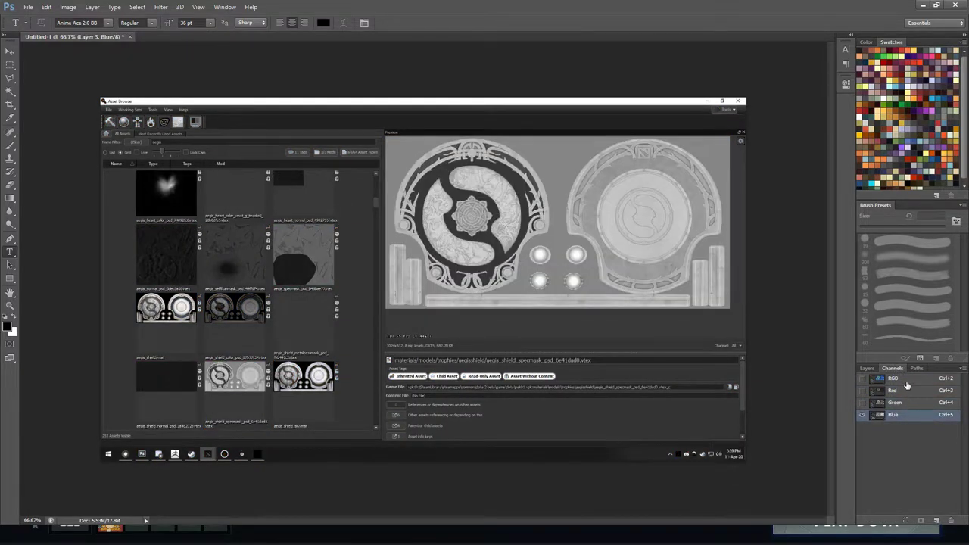
pyautogui.click(908, 379)
pyautogui.click(903, 392)
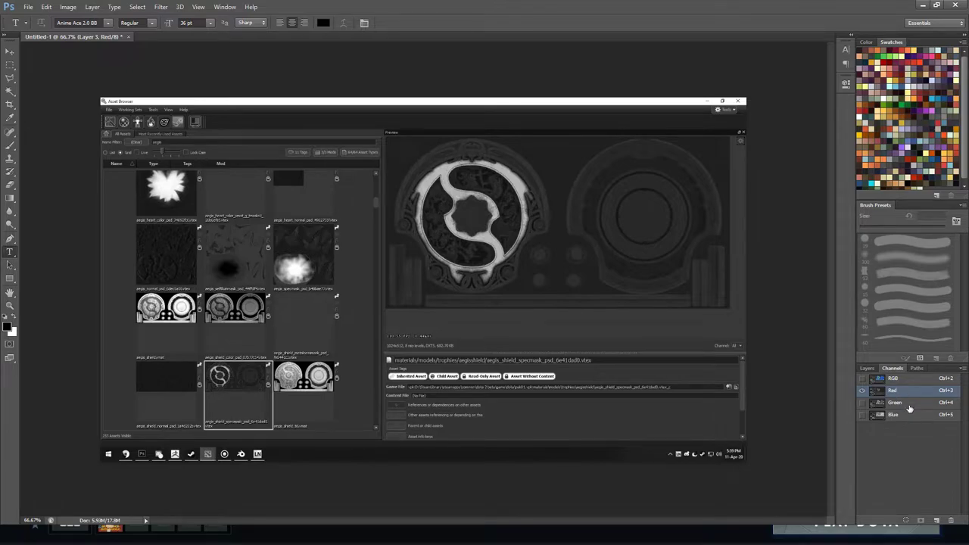
pyautogui.click(908, 403)
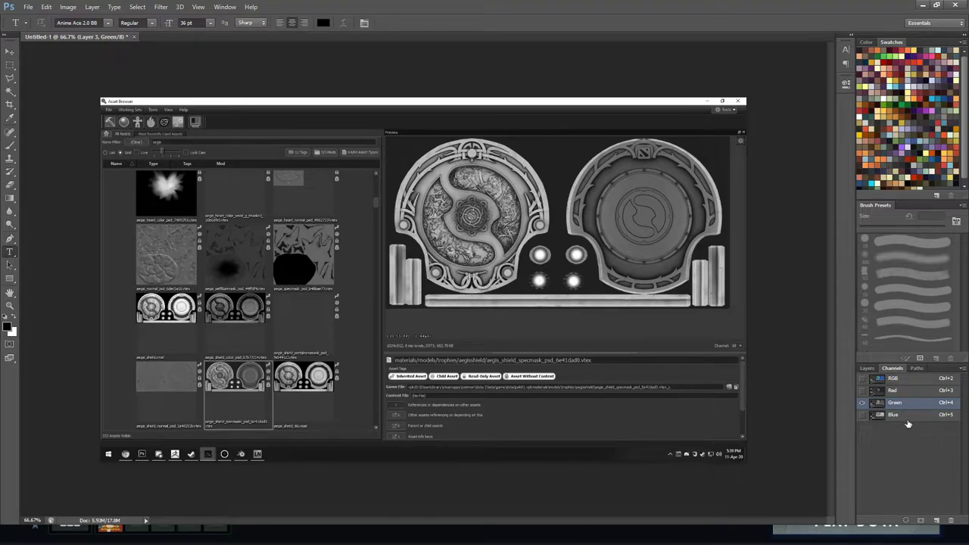
pyautogui.click(908, 420)
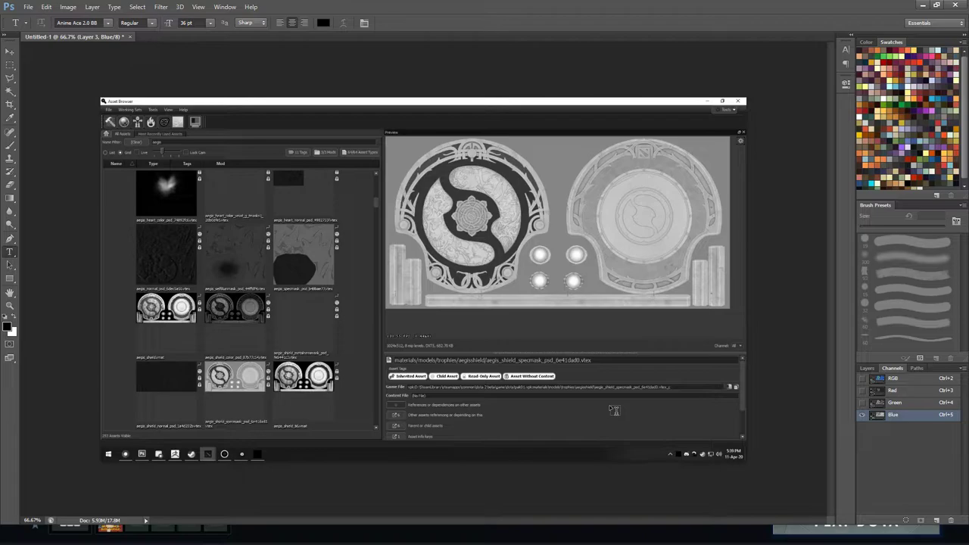
pyautogui.click(904, 380)
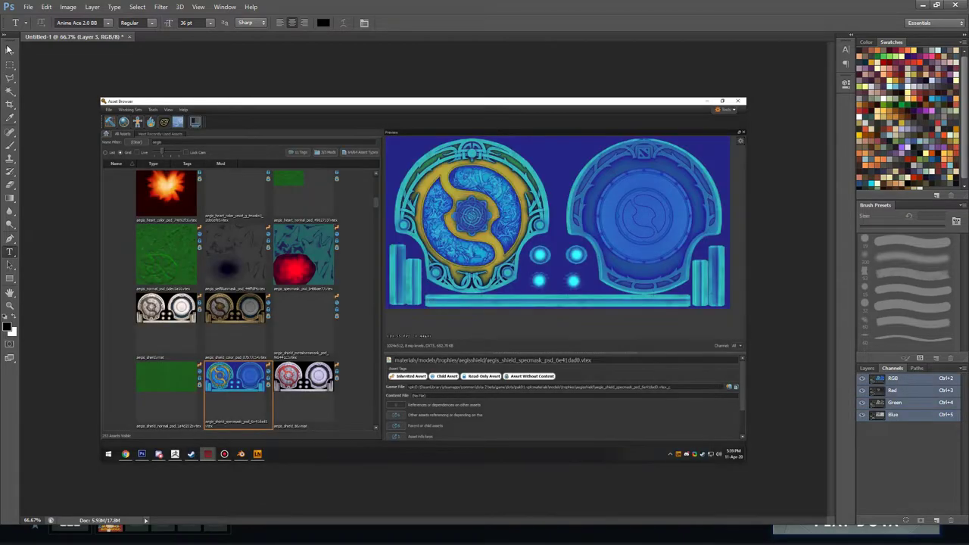
# Hide Layer 3 and Layer 2 so that only the color texture screenshot on Layer 1 shows above the background.
pyautogui.click(10, 65)
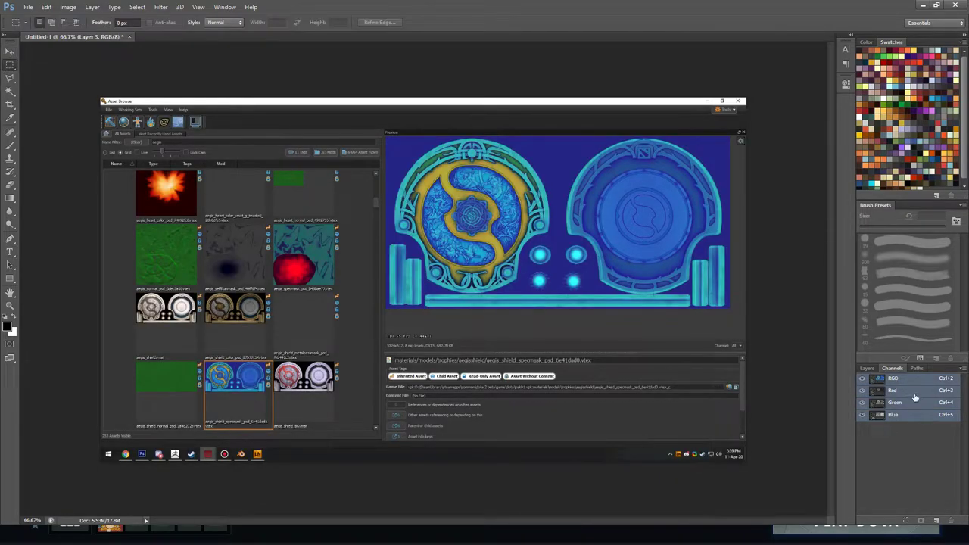
pyautogui.click(867, 368)
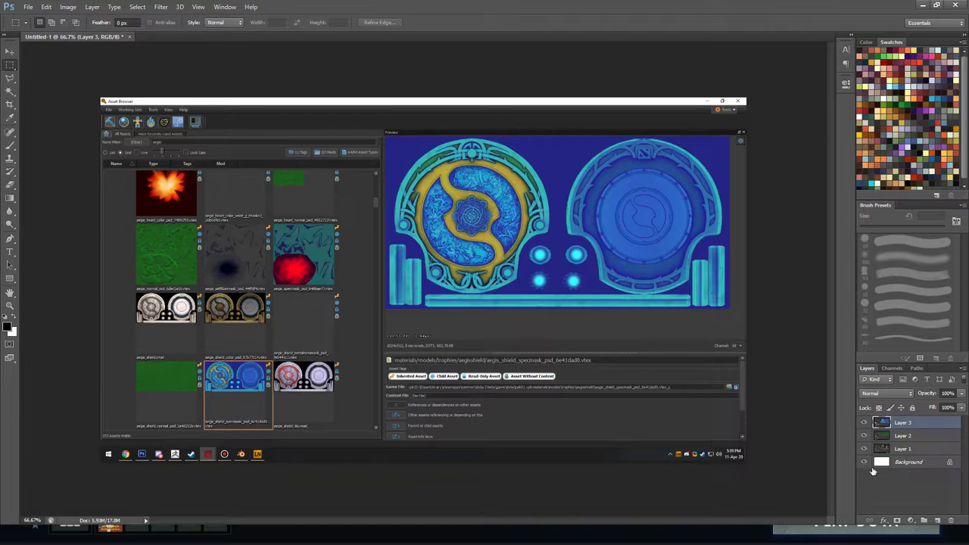
pyautogui.click(865, 424)
pyautogui.click(865, 437)
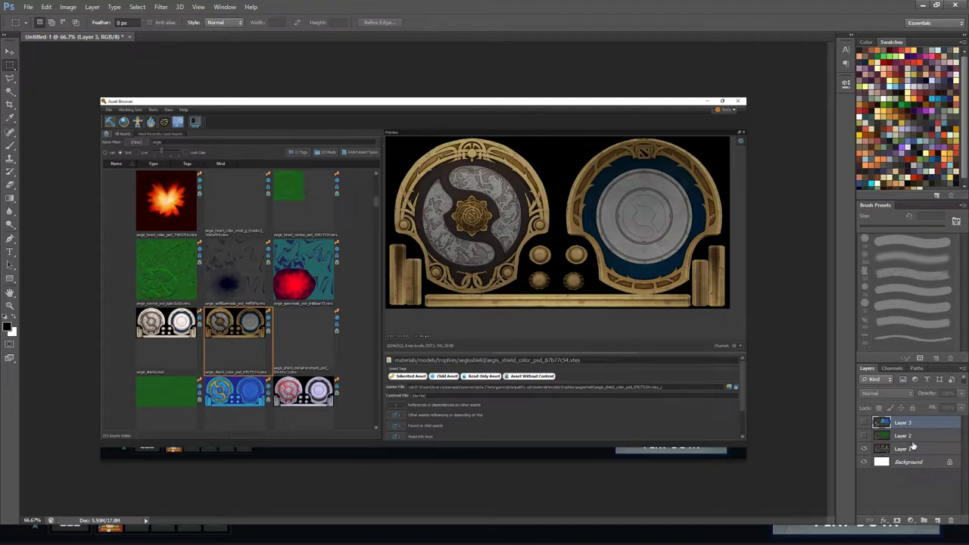
pyautogui.click(864, 437)
# Marquee-select the color texture preview inside the Asset Browser screenshot and crop the document to it.
pyautogui.press('z')
pyautogui.moveTo(507, 230); pyautogui.dragTo(464, 153)
pyautogui.click(10, 65)
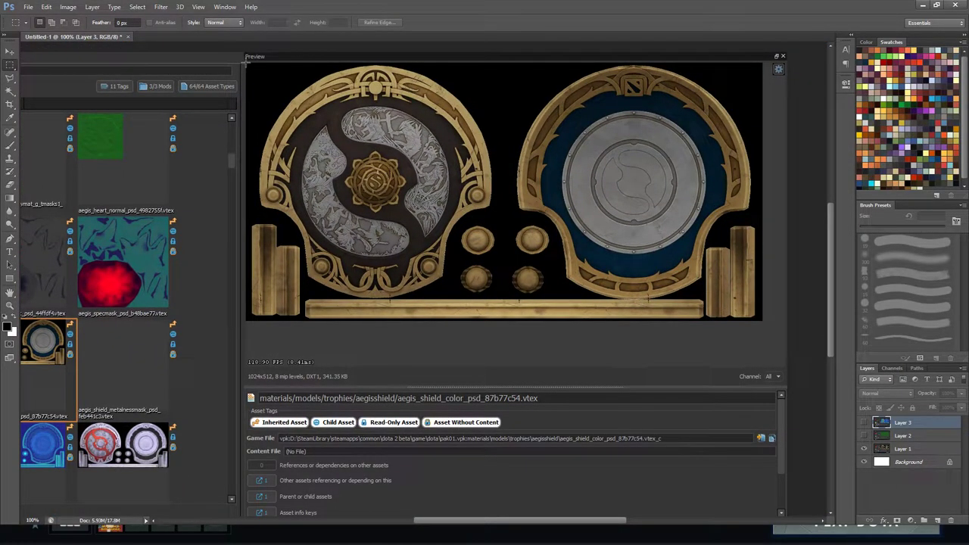
pyautogui.moveTo(245, 62); pyautogui.dragTo(765, 326)
pyautogui.click(70, 8)
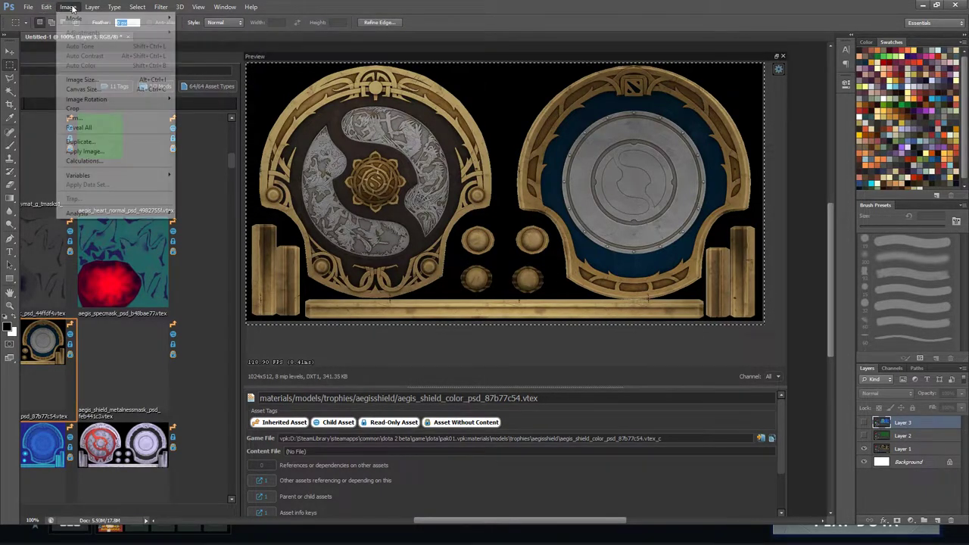
pyautogui.click(72, 109)
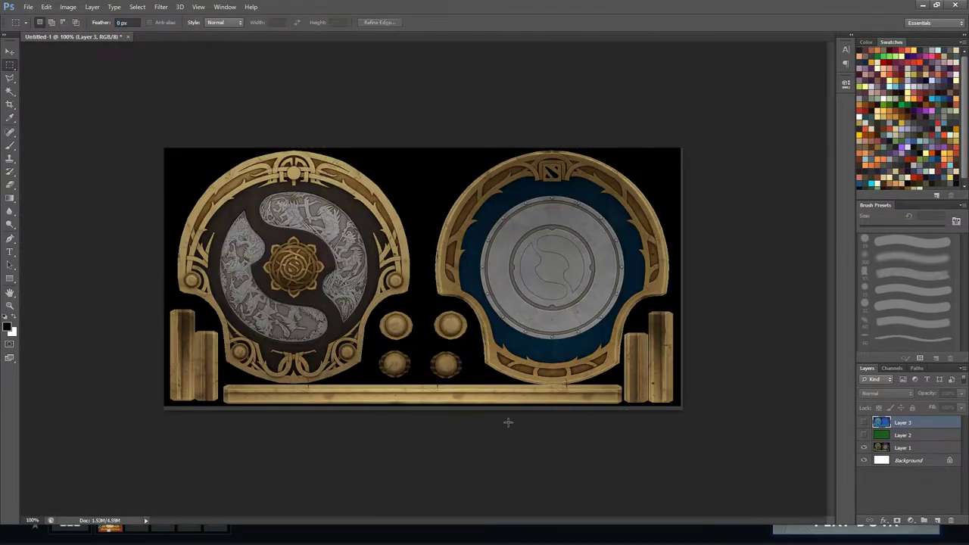
# Select the leftover grey edge with the Magic Wand, invert the selection, and crop the document to the texture itself.
pyautogui.click(10, 90)
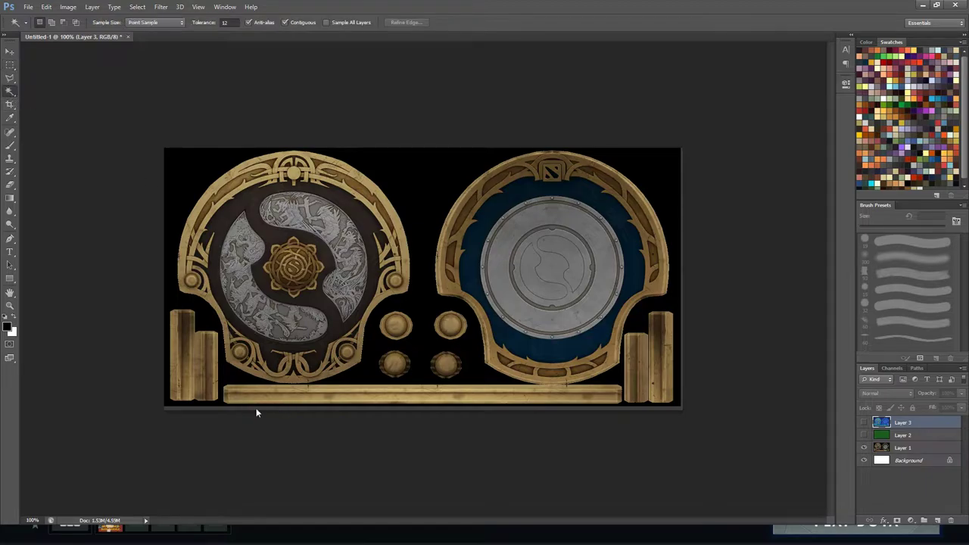
pyautogui.click(137, 7)
pyautogui.click(148, 45)
pyautogui.click(68, 7)
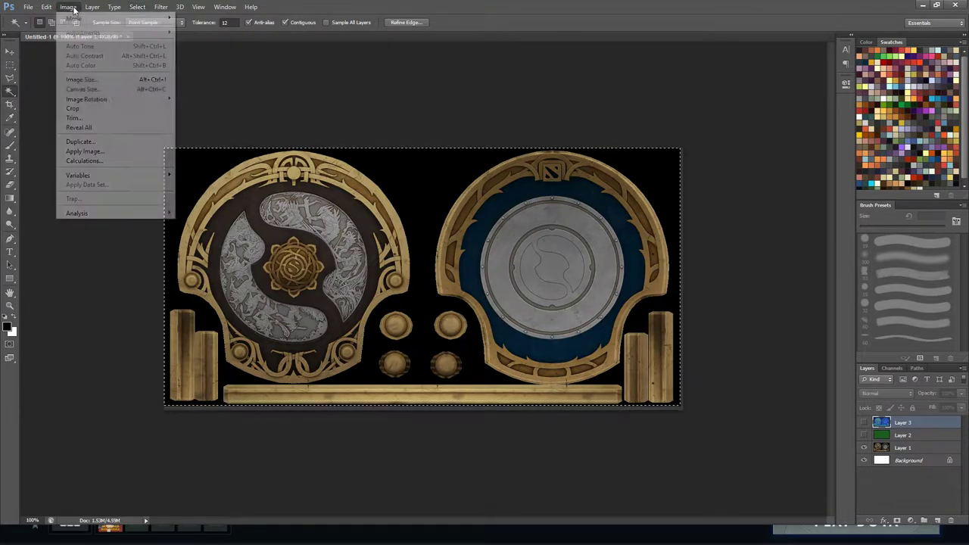
pyautogui.click(73, 108)
# Check the cropped document's pixel width and height in the Image Size settings.
pyautogui.press('m')
pyautogui.click(68, 7)
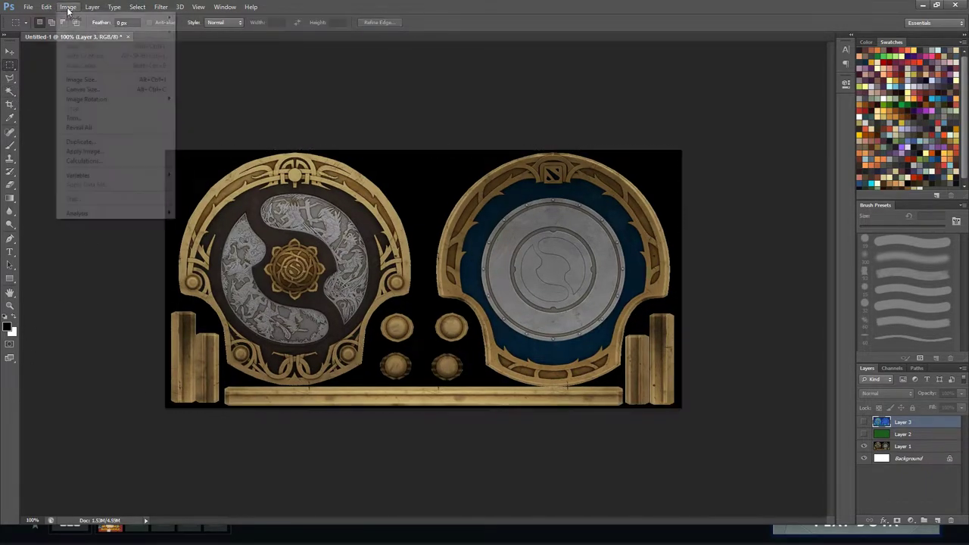
pyautogui.click(84, 79)
pyautogui.click(443, 165)
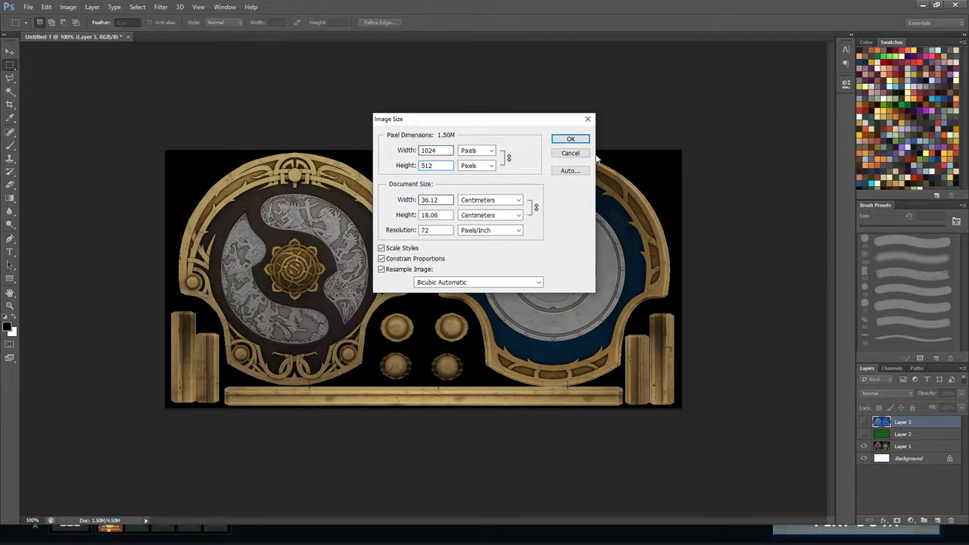
pyautogui.press('Escape')
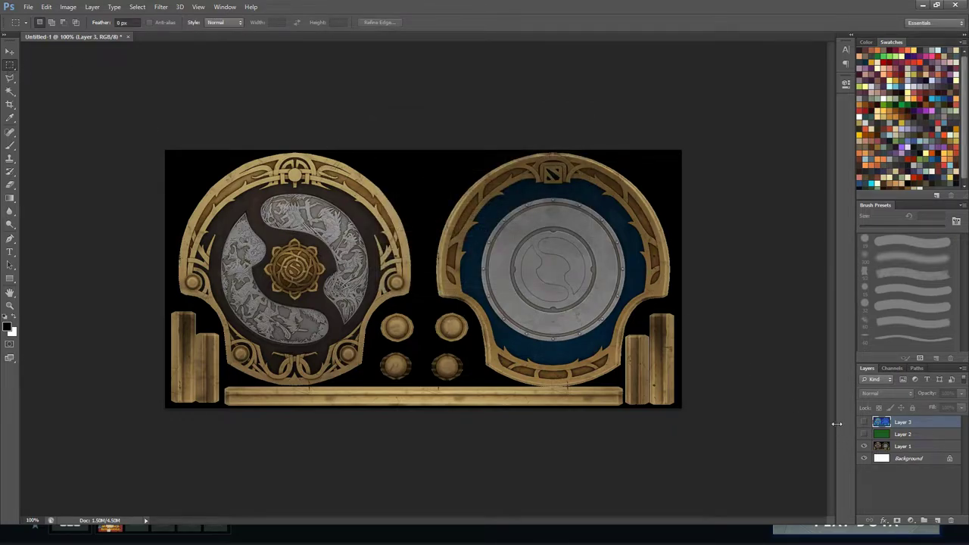
# Save the color texture as a 24 bits/pixel Targa file named aegis_color.tga in the DOTA 2015-16 folder, and show the normal map on Layer 2.
pyautogui.click(29, 7)
pyautogui.click(78, 126)
pyautogui.click(299, 380)
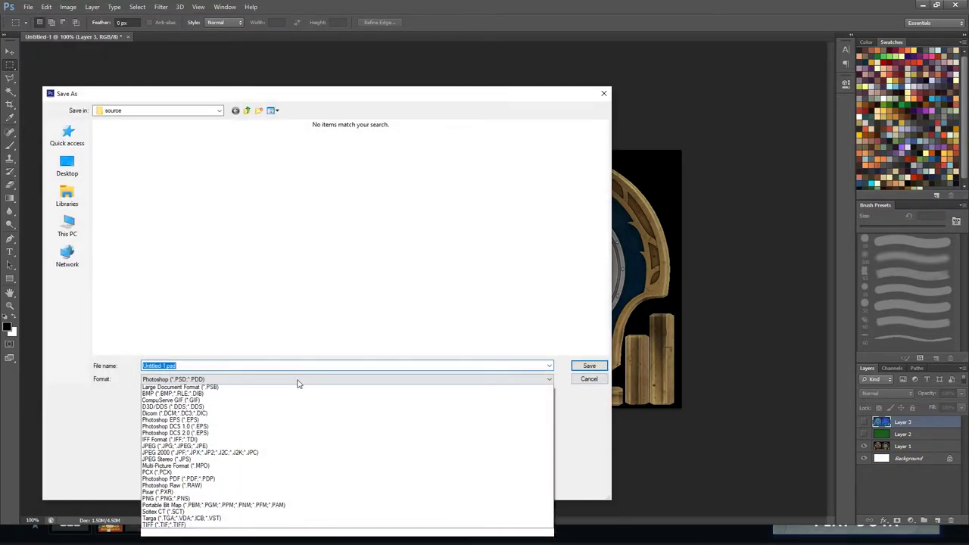
pyautogui.click(182, 519)
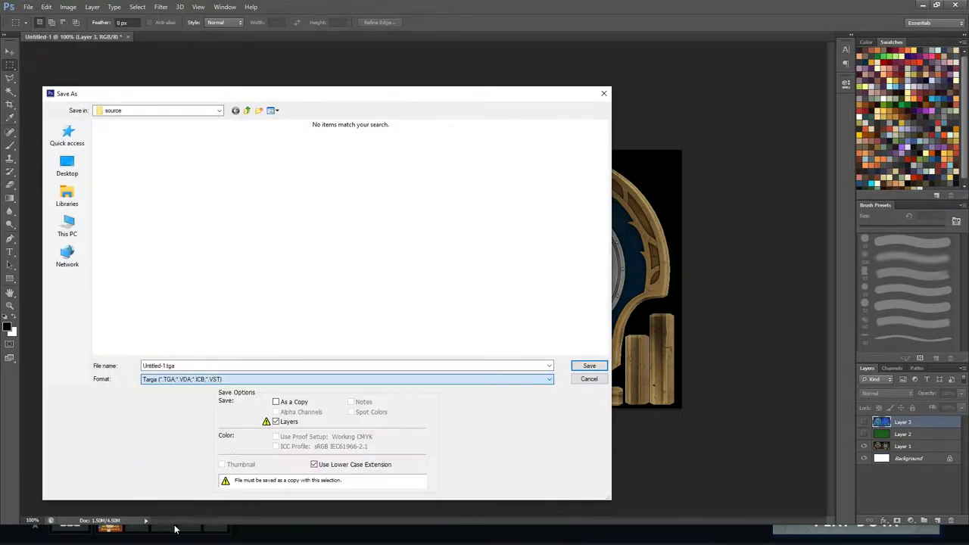
pyautogui.click(247, 111)
pyautogui.click(247, 110)
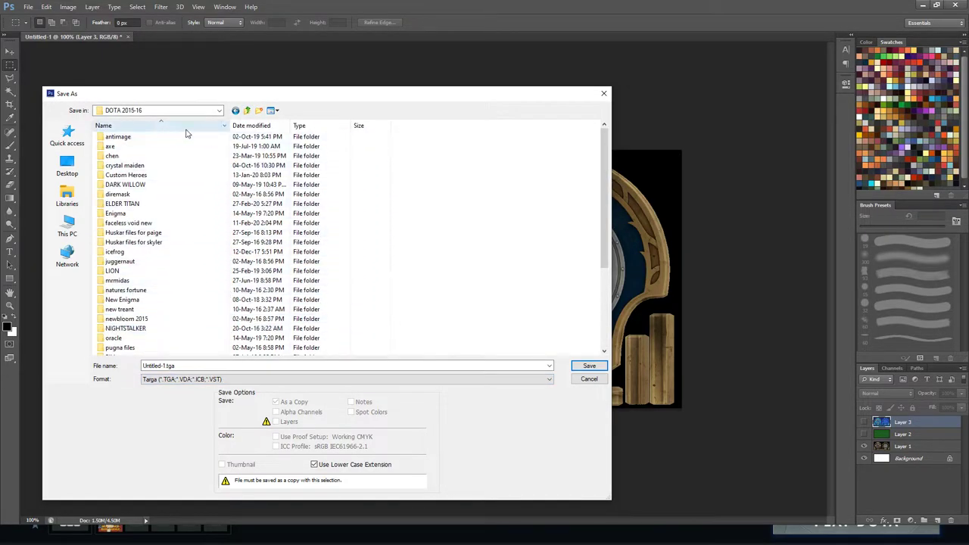
pyautogui.scroll(-4, 187, 133)
pyautogui.click(261, 366)
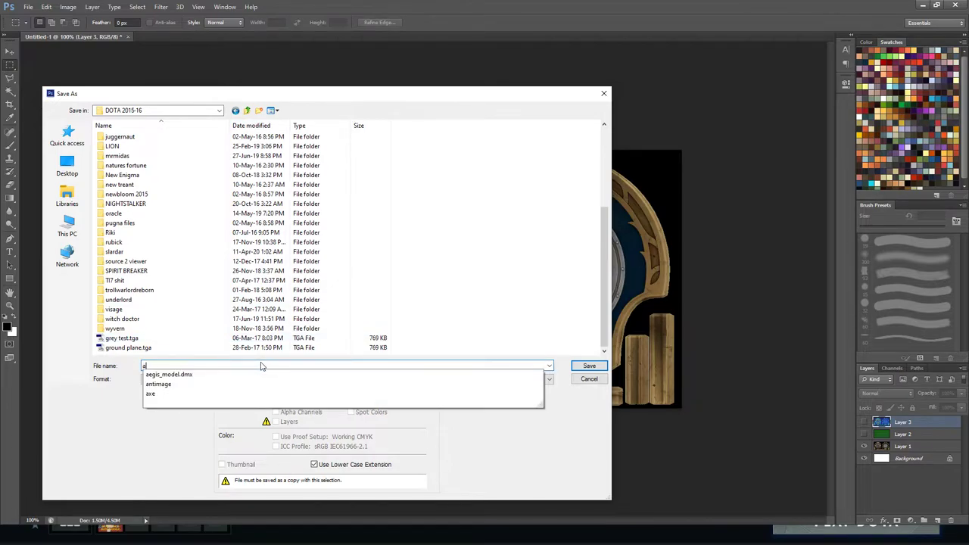
pyautogui.write('cmd')
pyautogui.press('Return')
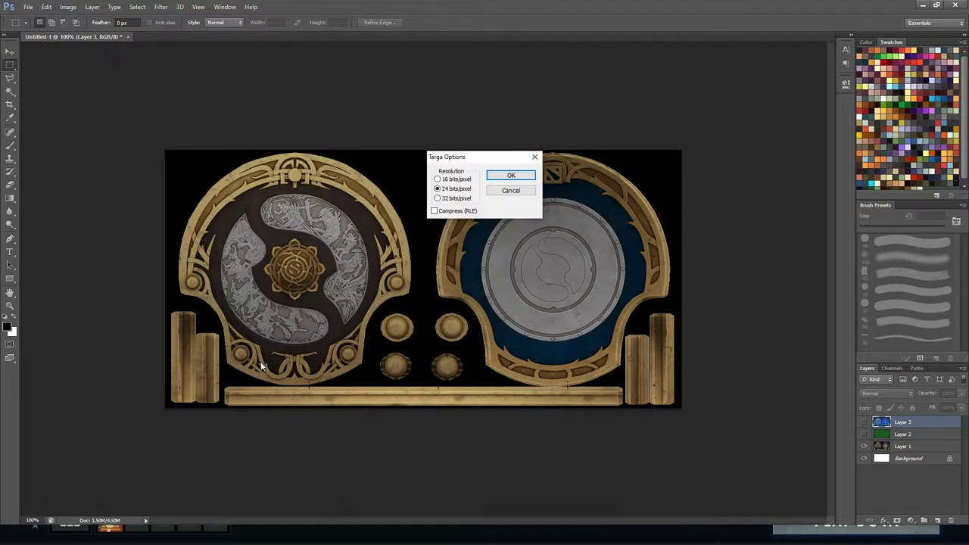
pyautogui.click(511, 190)
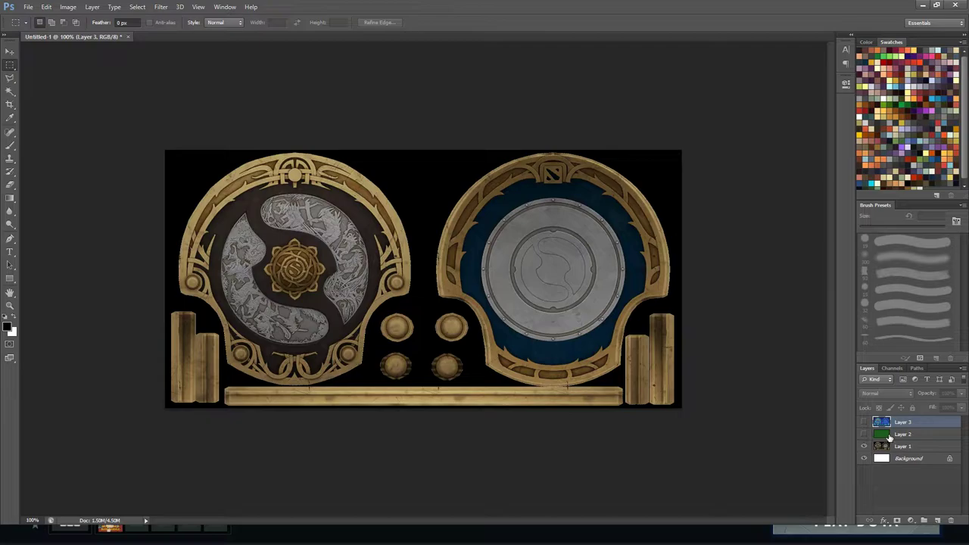
pyautogui.click(890, 437)
pyautogui.click(864, 434)
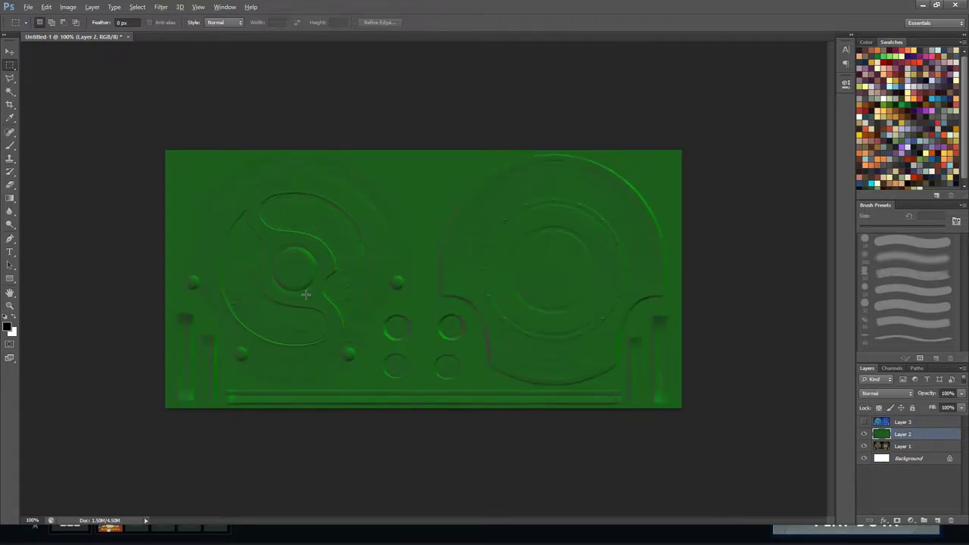
# Switch to Blender, open aegis_color.tga from Decompiled Players\DOTA 2015-16 on the shield's UVs, and display the mesh textured in Object Mode.
pyautogui.hotkey('alt', 'Tab')
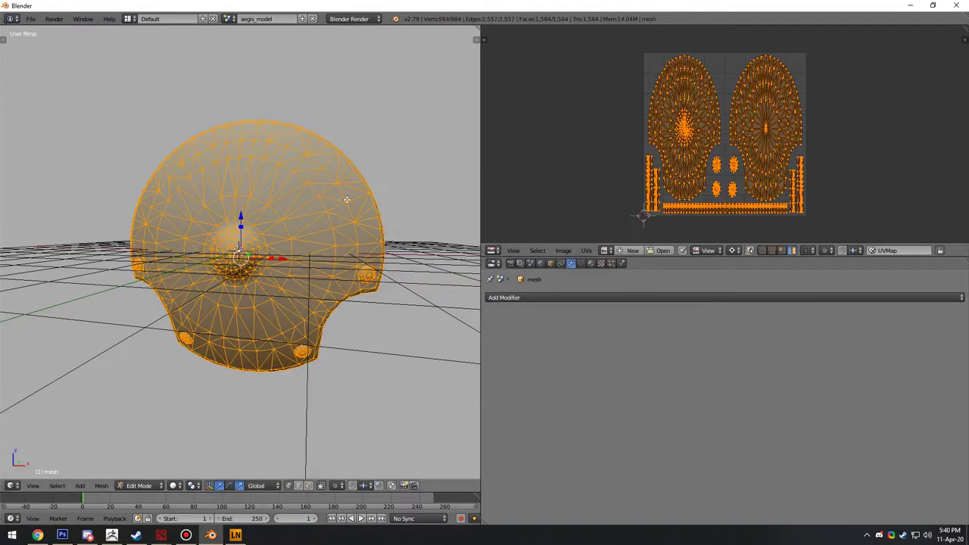
pyautogui.click(565, 251)
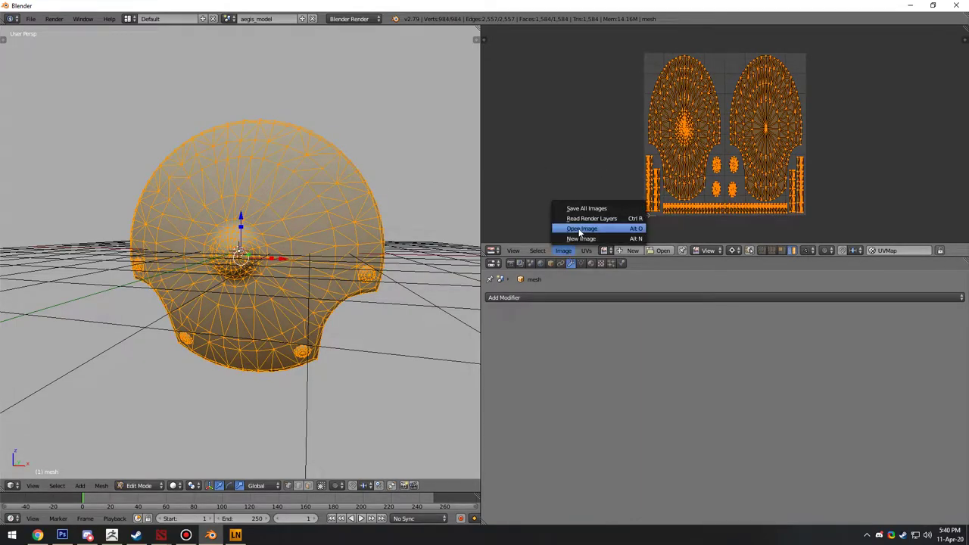
pyautogui.click(581, 231)
pyautogui.click(52, 174)
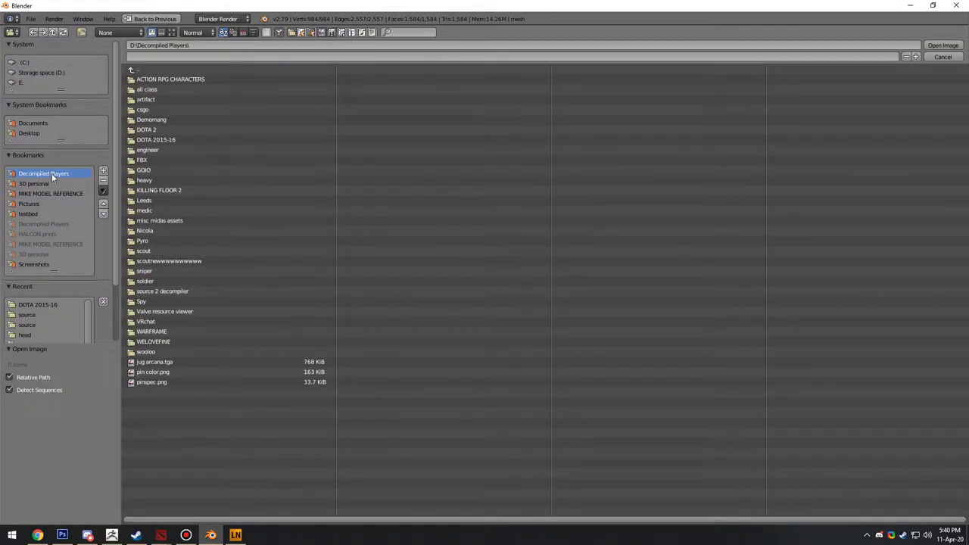
pyautogui.click(173, 140)
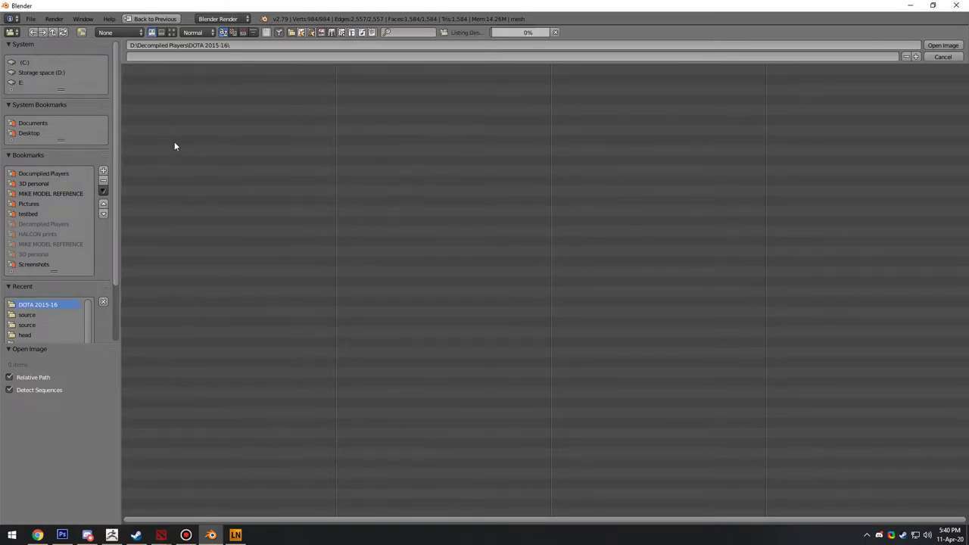
pyautogui.doubleClick(163, 422)
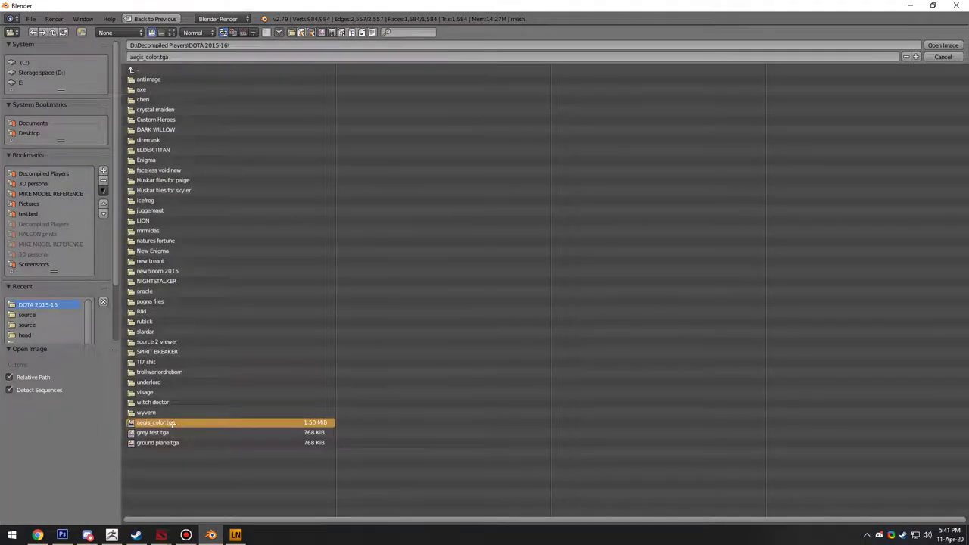
pyautogui.hotkey('alt', 'z')
pyautogui.press('Tab')
# Examine the textured shield from the back, side and front, comparing its surface with the color texture layout.
pyautogui.moveTo(363, 257)
pyautogui.mouseDown(button='middle')
pyautogui.moveTo(325, 318)
pyautogui.moveTo(357, 291)
pyautogui.moveTo(265, 265)
pyautogui.moveTo(199, 264)
pyautogui.mouseUp(button='middle')
pyautogui.scroll(5, 357, 295)
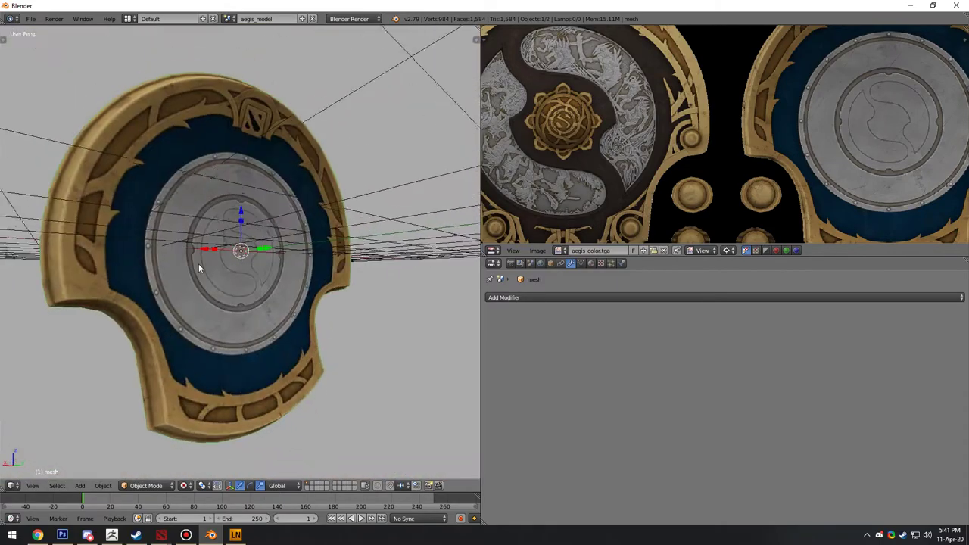
pyautogui.scroll(4, 226, 265)
pyautogui.scroll(-4, 226, 260)
pyautogui.moveTo(307, 262); pyautogui.dragTo(379, 262, button='middle')
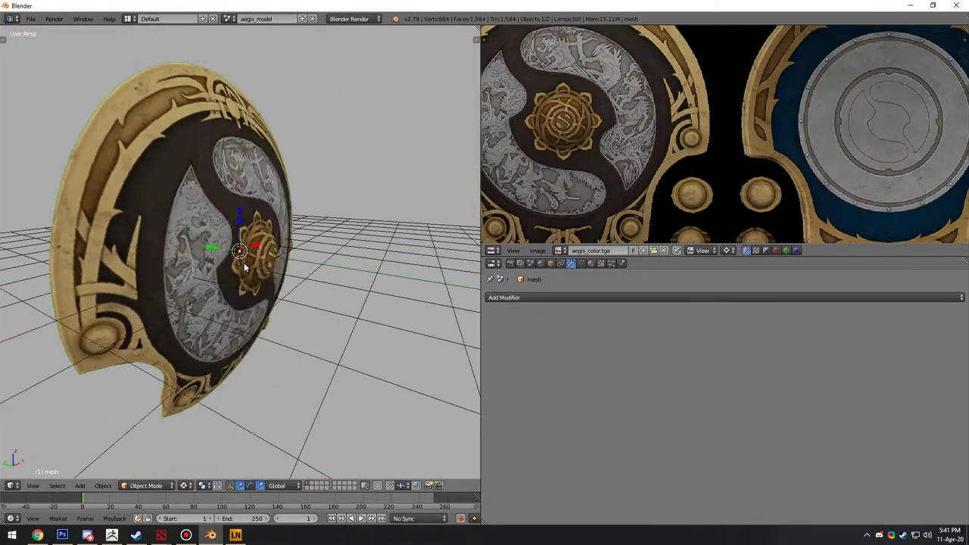
pyautogui.scroll(4, 197, 262)
pyautogui.moveTo(197, 261); pyautogui.dragTo(340, 277, button='middle')
pyautogui.scroll(3, 271, 298)
pyautogui.scroll(-2, 260, 309)
pyautogui.scroll(-4, 238, 302)
pyautogui.scroll(-2, 794, 113)
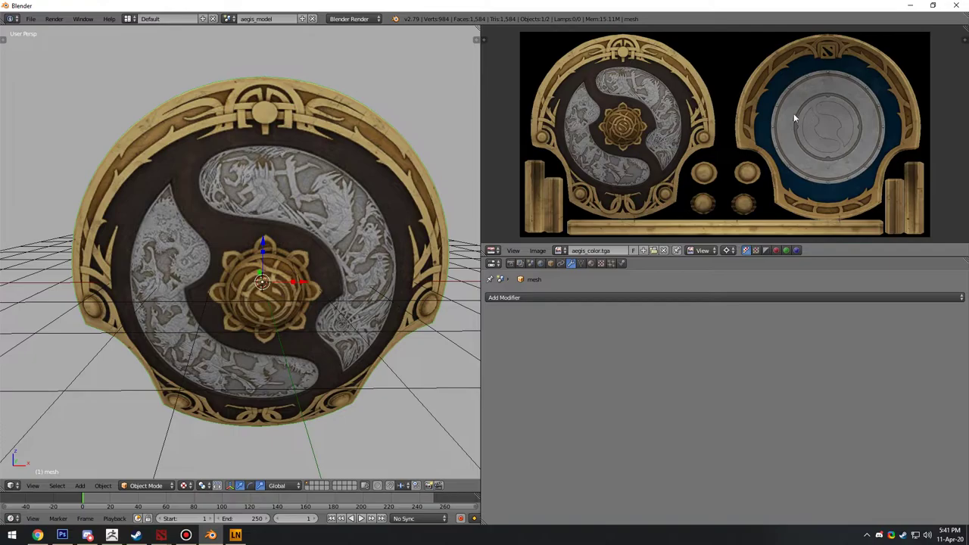
pyautogui.moveTo(288, 228); pyautogui.dragTo(318, 273, button='middle')
pyautogui.scroll(5, 329, 259)
pyautogui.scroll(-4, 328, 259)
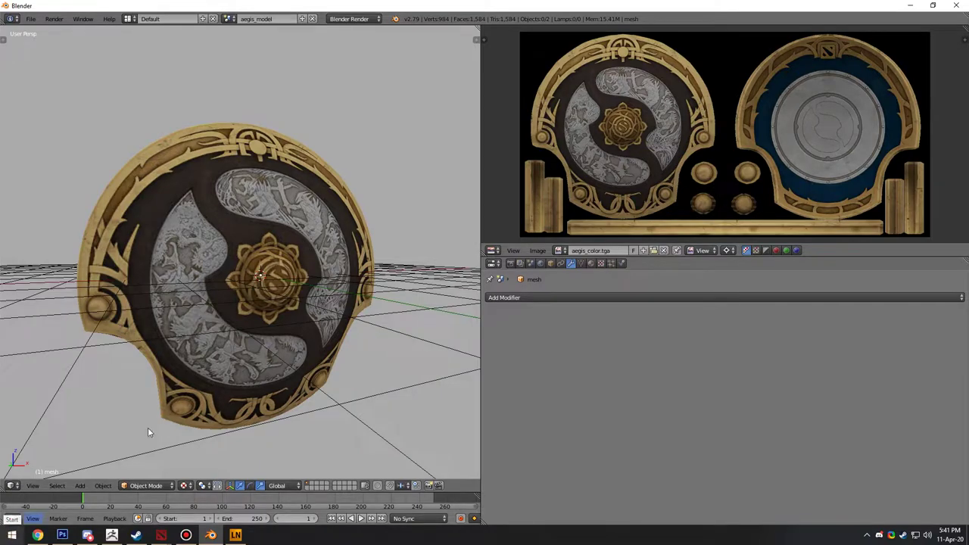
pyautogui.click(11, 535)
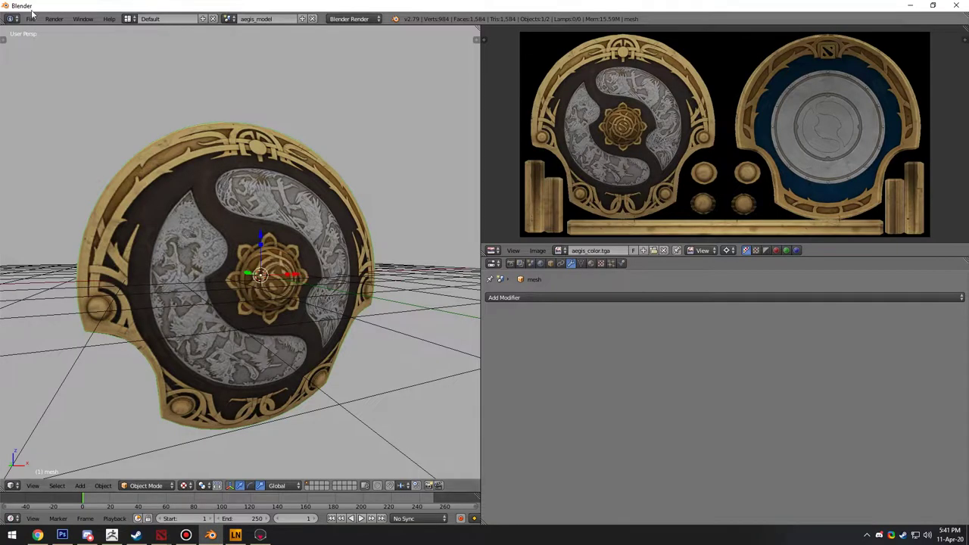
# Export the selected shield mesh as Wavefront file aegis_obj.obj into Decompiled Players\DOTA 2015-16, with Write Materials turned off.
pyautogui.click(30, 18)
pyautogui.moveTo(46, 220)
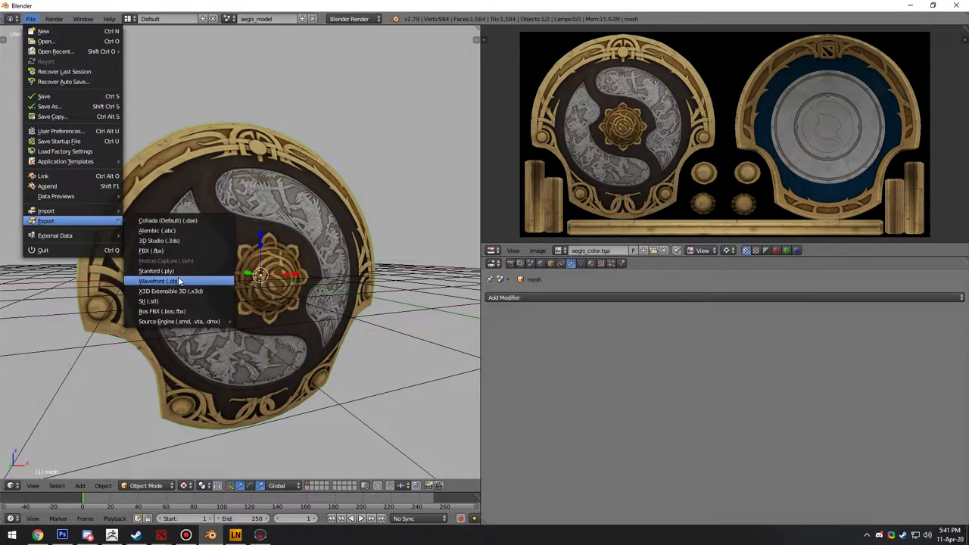
pyautogui.click(167, 280)
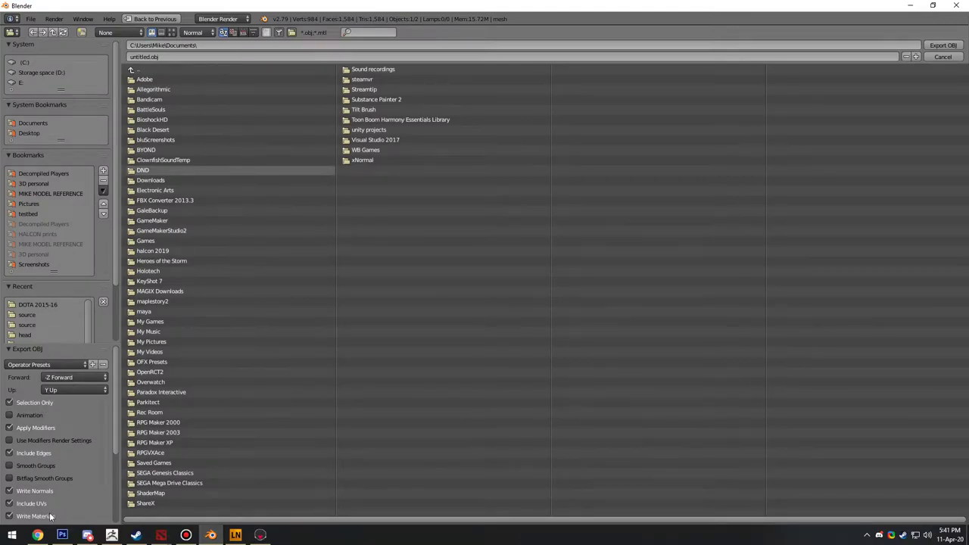
pyautogui.click(51, 175)
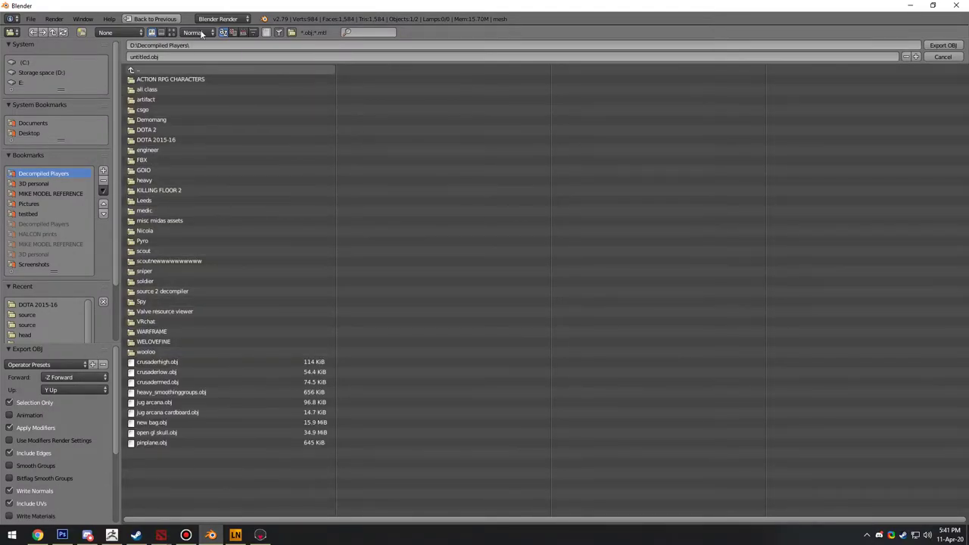
pyautogui.click(175, 56)
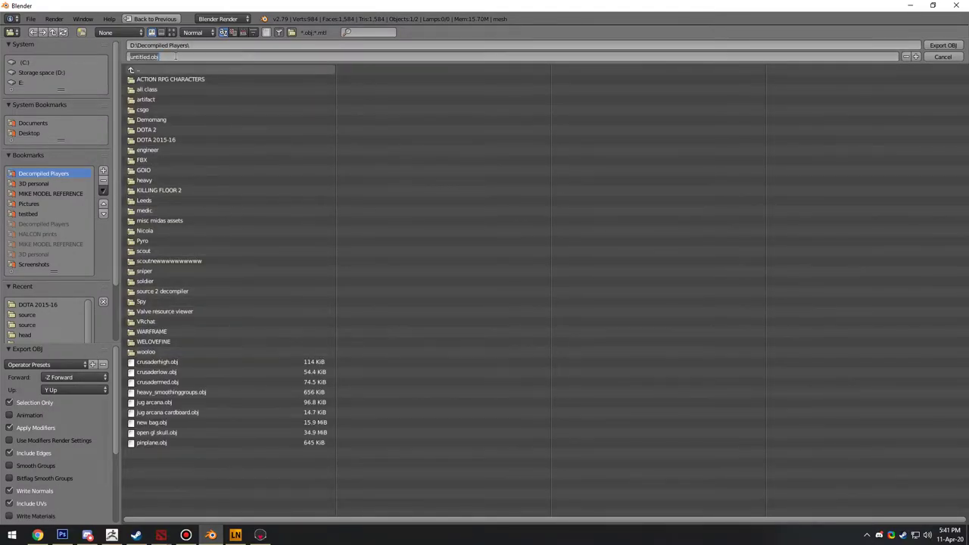
pyautogui.doubleClick(160, 139)
pyautogui.click(180, 58)
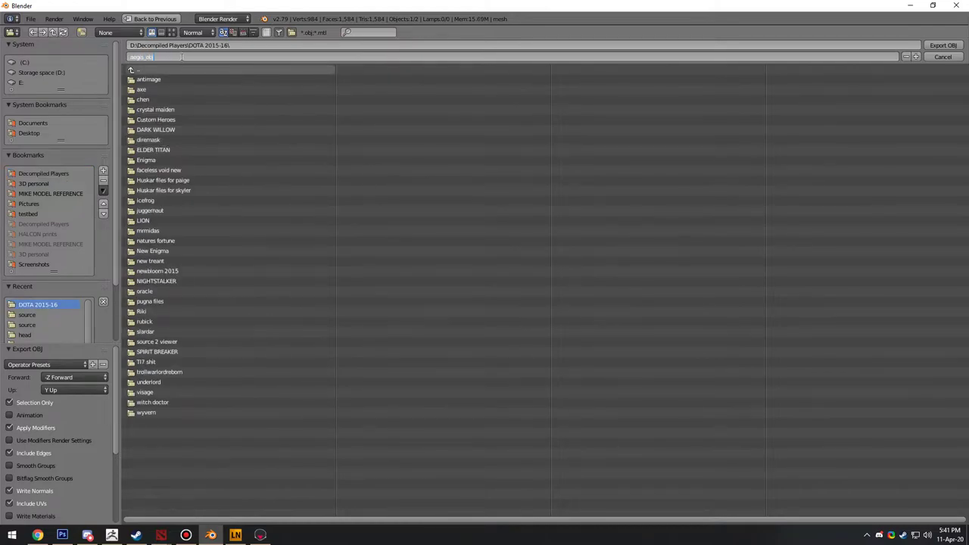
pyautogui.press('Return')
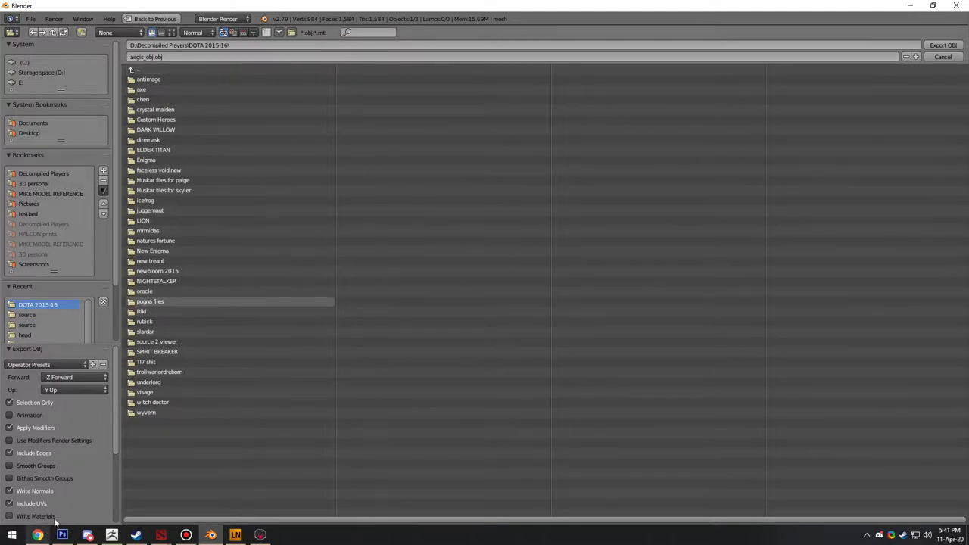
pyautogui.click(944, 45)
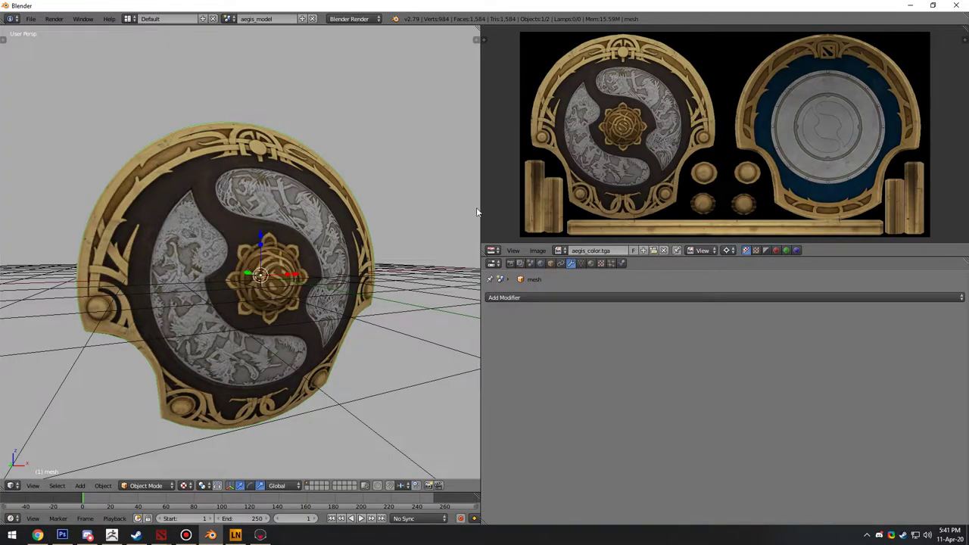
# Switch to Marmoset Toolbag and import aegis_obj.obj from the Decompiled Players\DOTA 2015-16 folder.
pyautogui.click(261, 535)
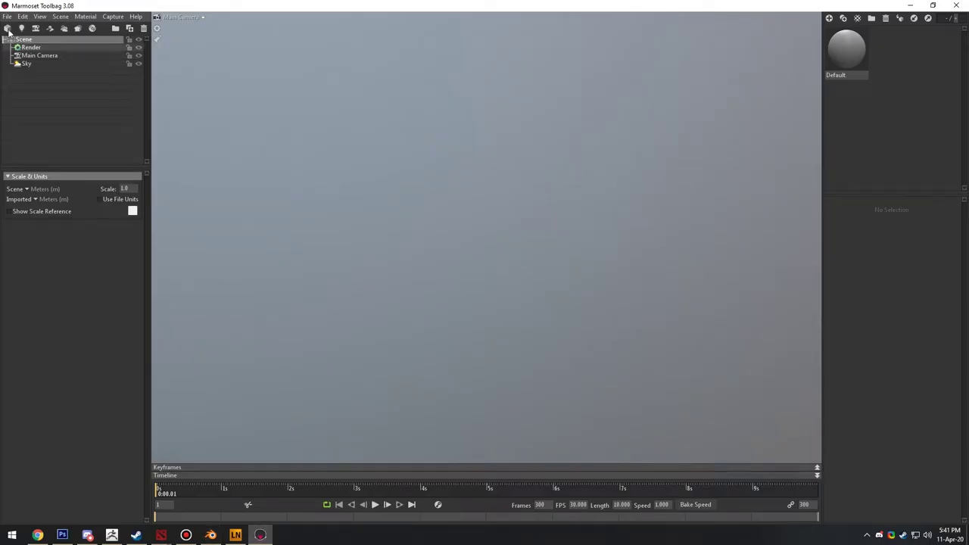
pyautogui.click(7, 29)
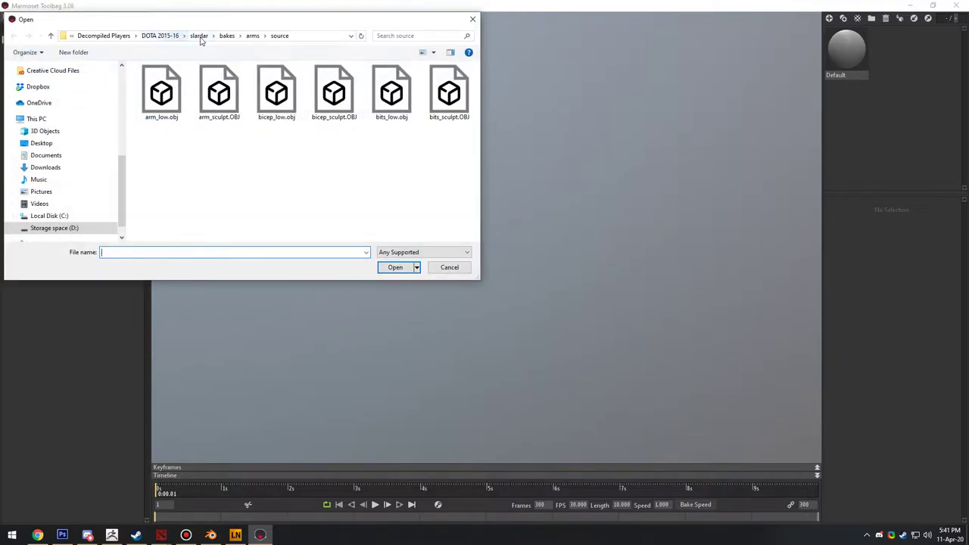
pyautogui.click(199, 36)
pyautogui.click(250, 35)
pyautogui.scroll(-3, 201, 212)
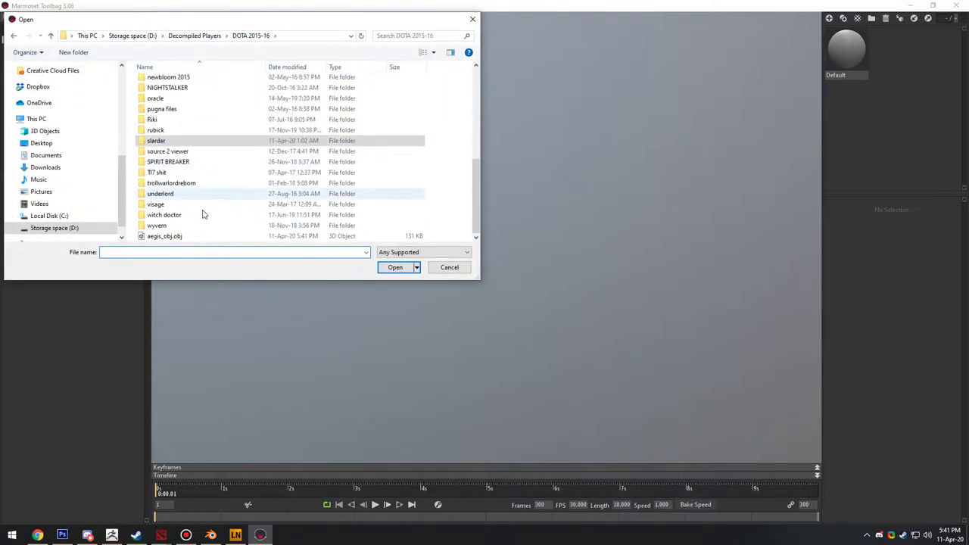
pyautogui.doubleClick(174, 238)
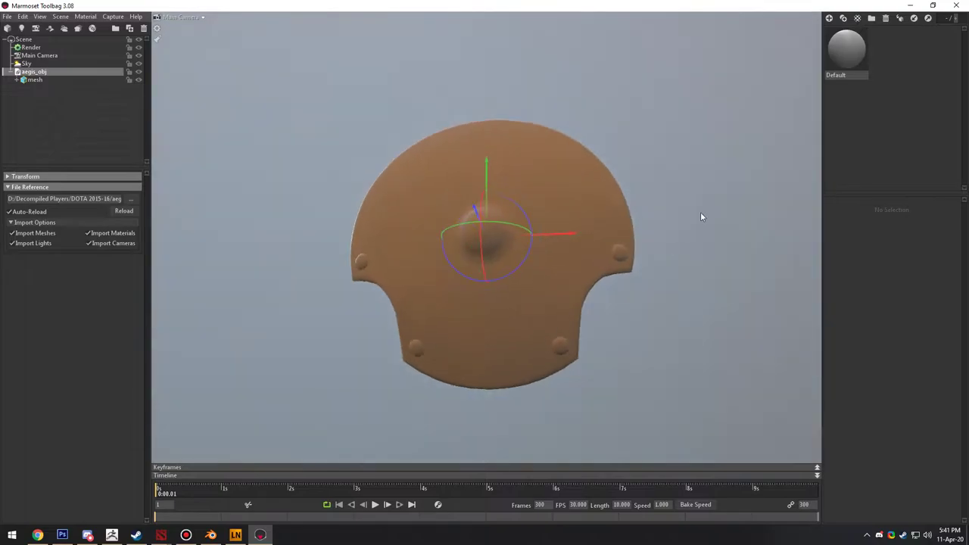
# Load aegis_color.tga as the Default material's albedo map and adjust the lighting and view to face the shield's front.
pyautogui.click(851, 54)
pyautogui.click(849, 353)
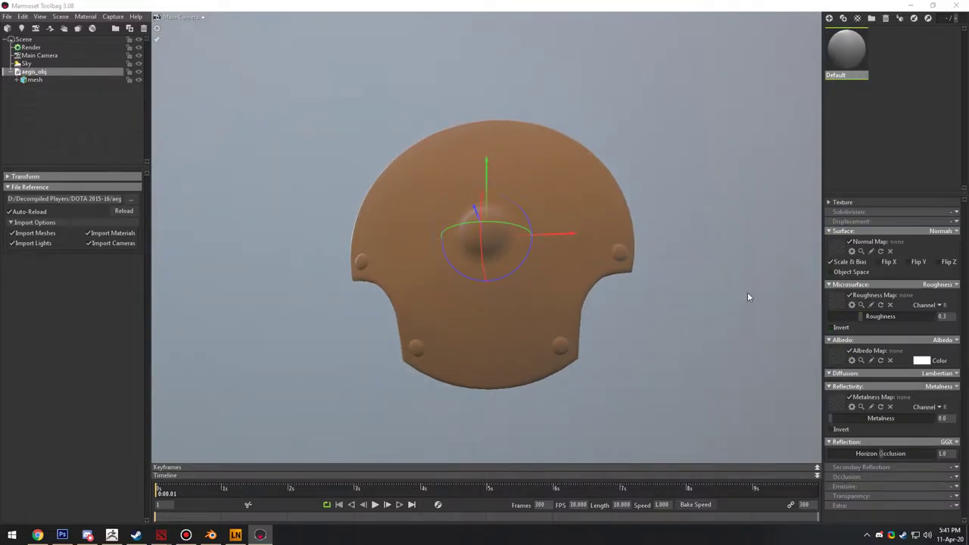
pyautogui.scroll(-5, 197, 235)
pyautogui.click(180, 217)
pyautogui.doubleClick(180, 217)
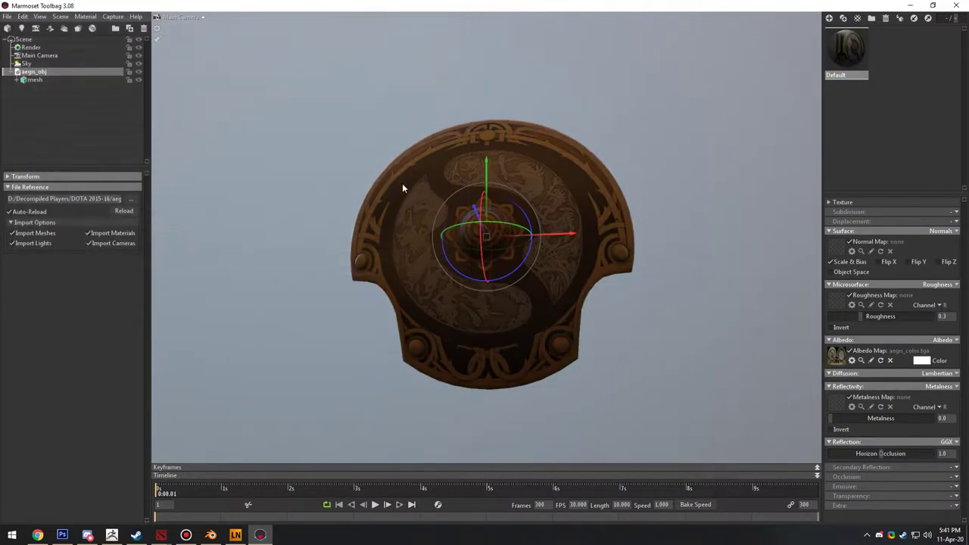
pyautogui.moveTo(402, 184); pyautogui.dragTo(666, 288)
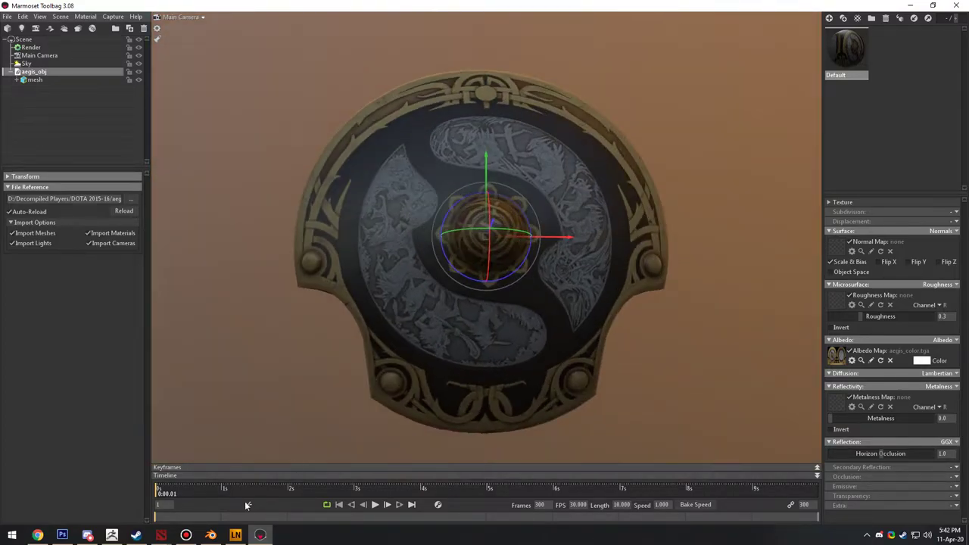
# Switch to Photoshop and fill Layer 2's entire Blue channel with white using the Rectangle tool.
pyautogui.click(78, 534)
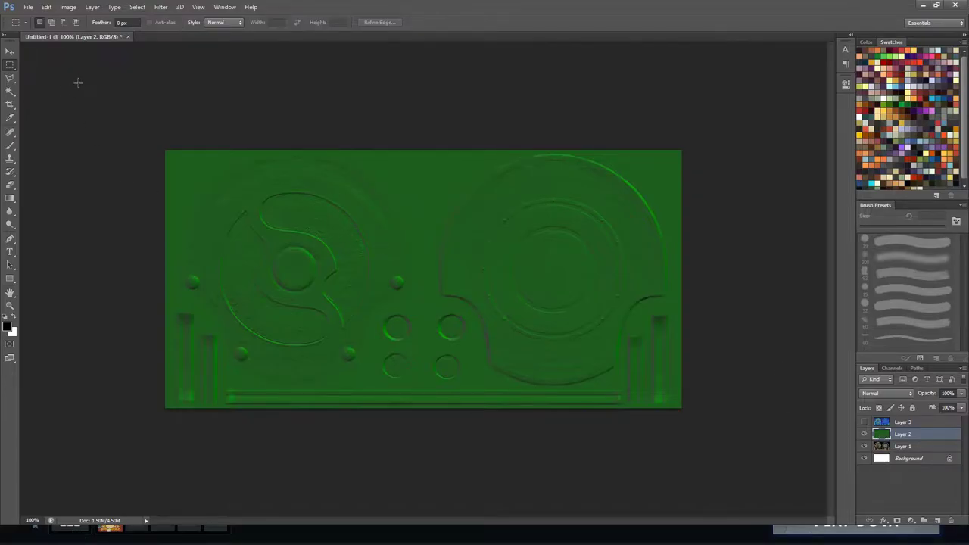
pyautogui.click(892, 369)
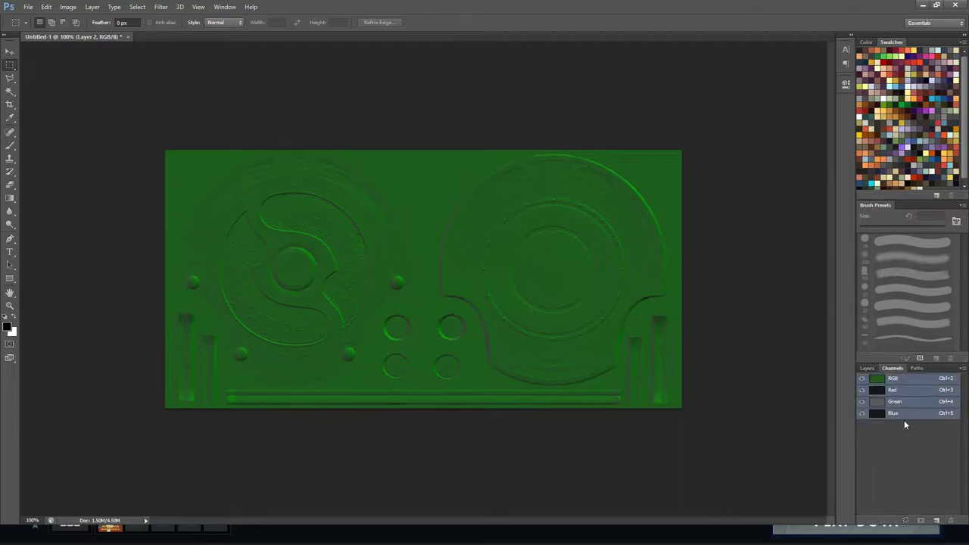
pyautogui.click(903, 415)
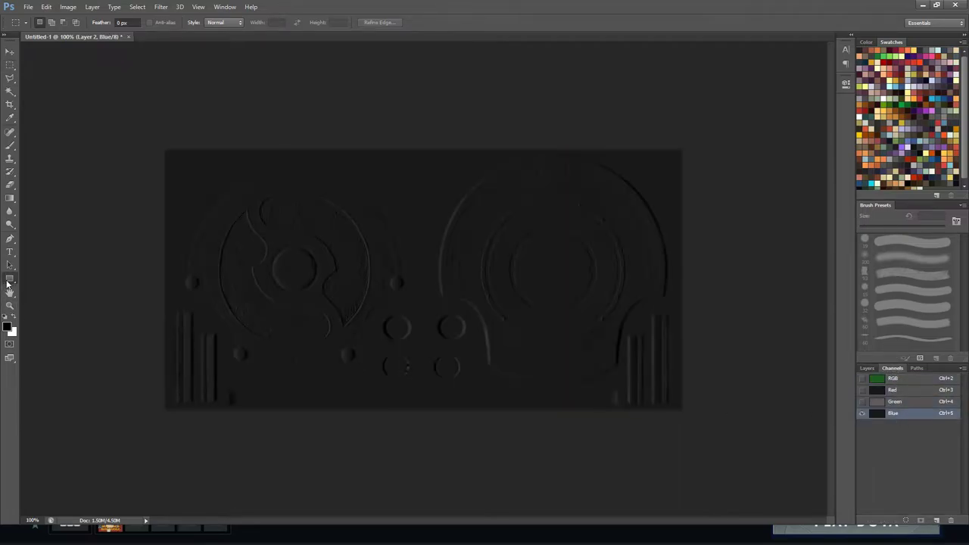
pyautogui.click(10, 279)
pyautogui.moveTo(125, 112); pyautogui.dragTo(783, 500)
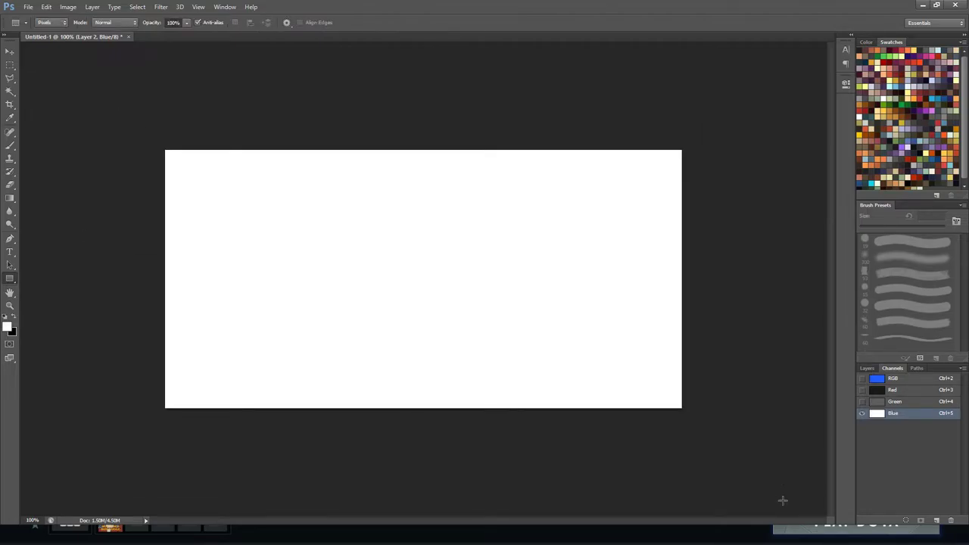
# Apply Auto Tone to Layer 2's Red channel.
pyautogui.click(913, 401)
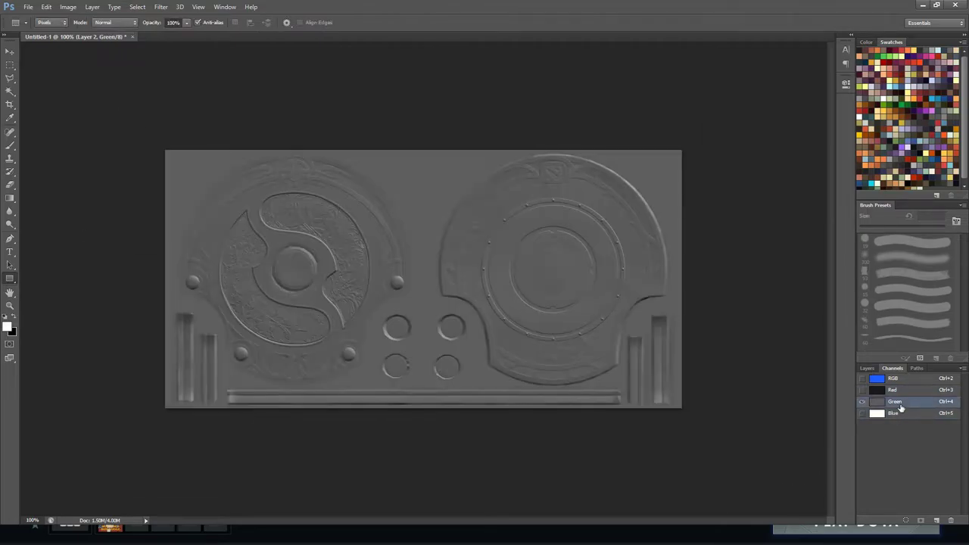
pyautogui.click(878, 390)
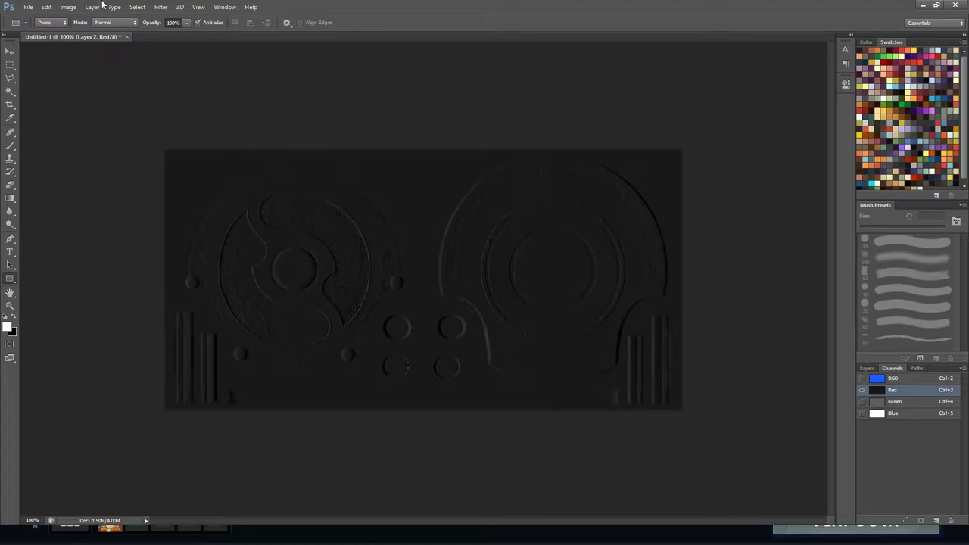
pyautogui.click(68, 7)
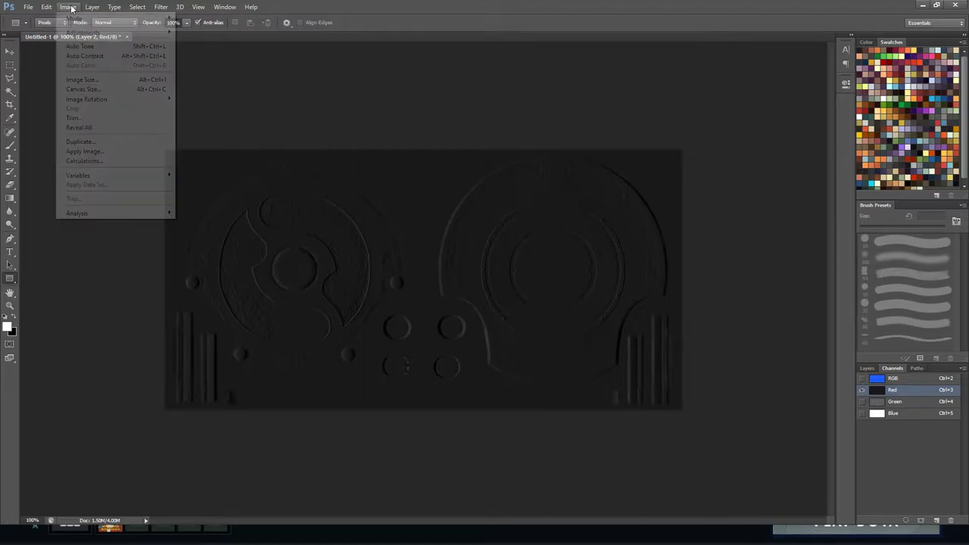
pyautogui.click(111, 47)
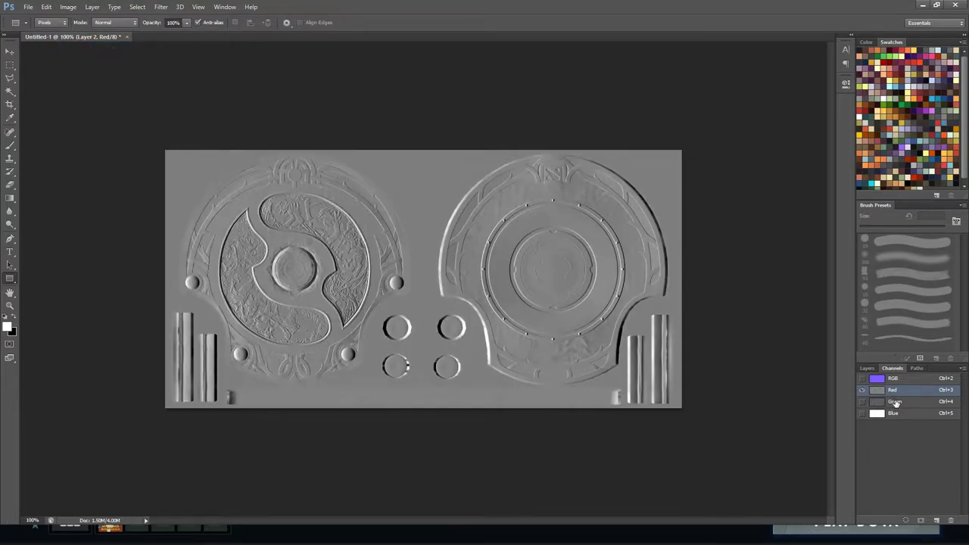
# Sample the Red channel's flat background gray and check its RGB values in the color picker.
pyautogui.click(895, 402)
pyautogui.hotkey('ctrl', '3')
pyautogui.press('x')
pyautogui.click(10, 330)
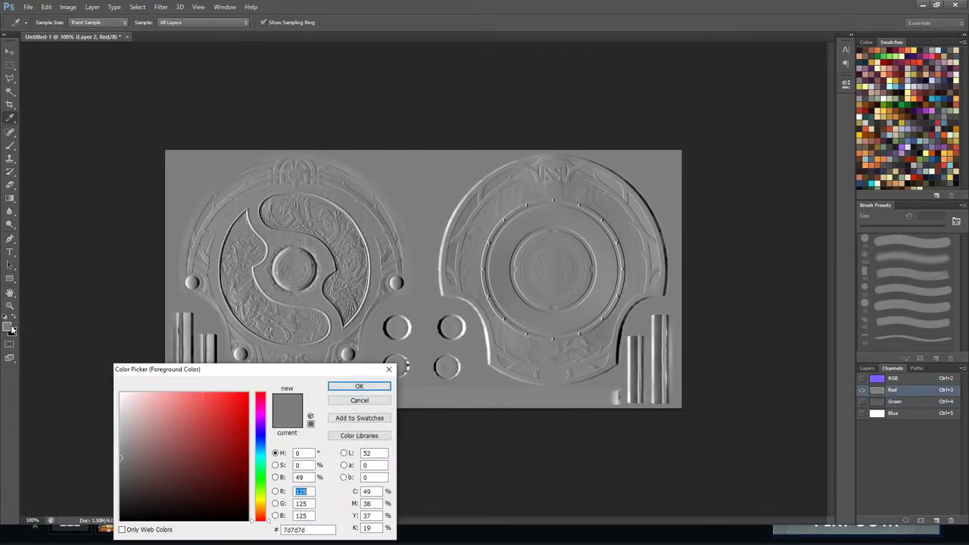
pyautogui.click(389, 401)
# Check the Green channel's background gray in the color picker and apply Auto Tone to the Green channel.
pyautogui.hotkey('ctrl', '4')
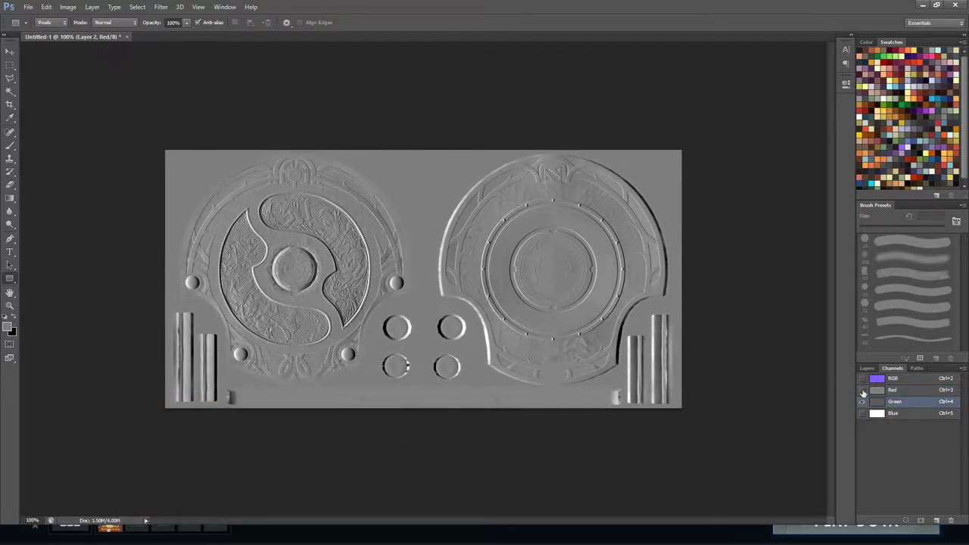
pyautogui.click(6, 330)
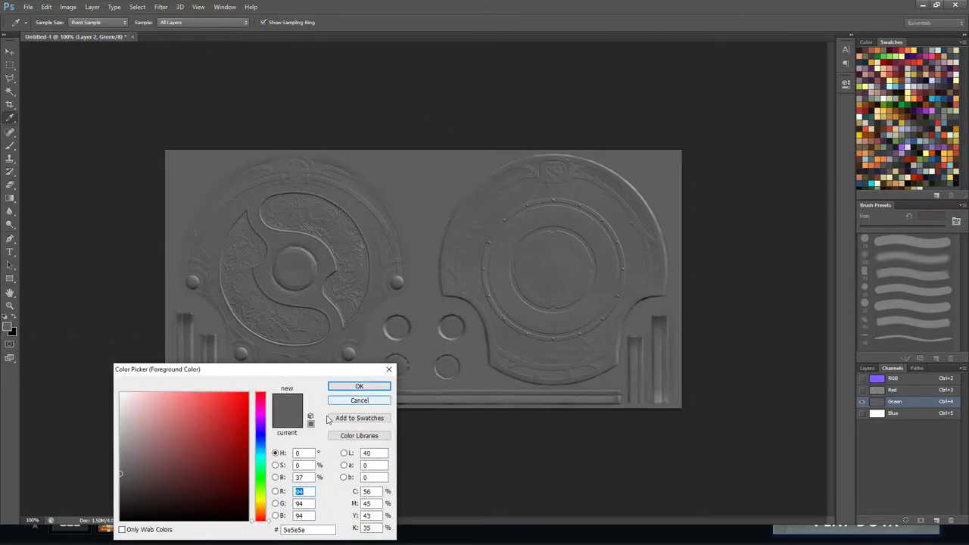
pyautogui.click(374, 402)
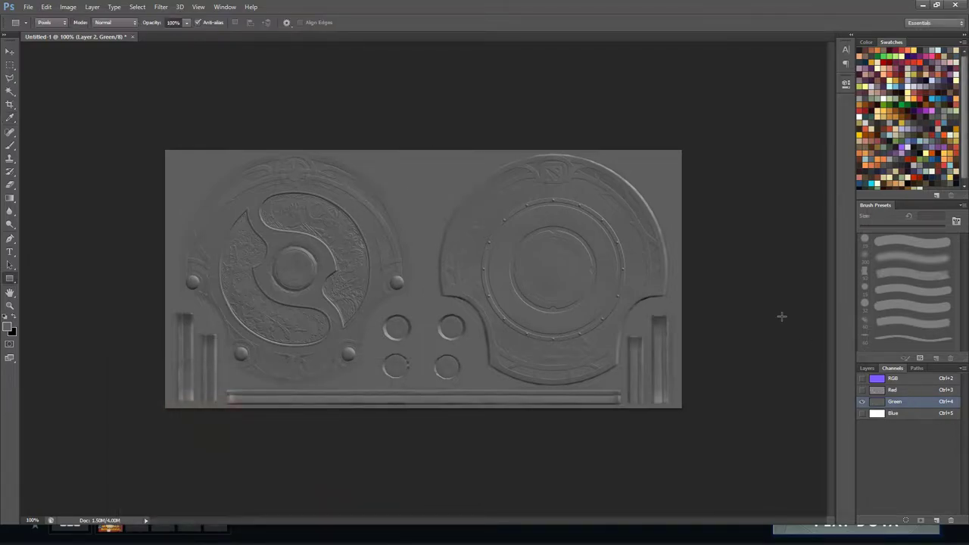
pyautogui.keyDown('alt'); pyautogui.click(425, 161); pyautogui.keyUp('alt')
pyautogui.keyDown('alt'); pyautogui.click(662, 164); pyautogui.keyUp('alt')
pyautogui.click(11, 331)
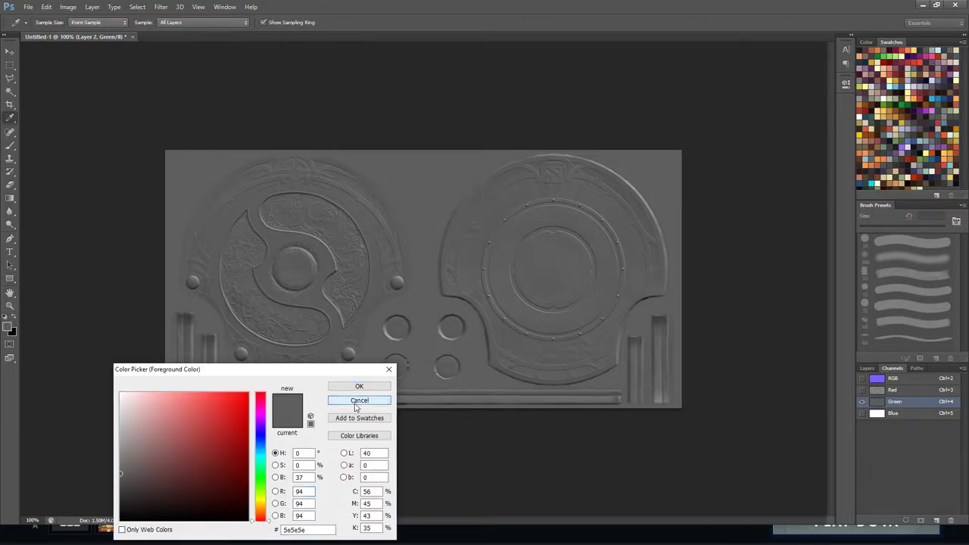
pyautogui.click(359, 403)
pyautogui.click(73, 9)
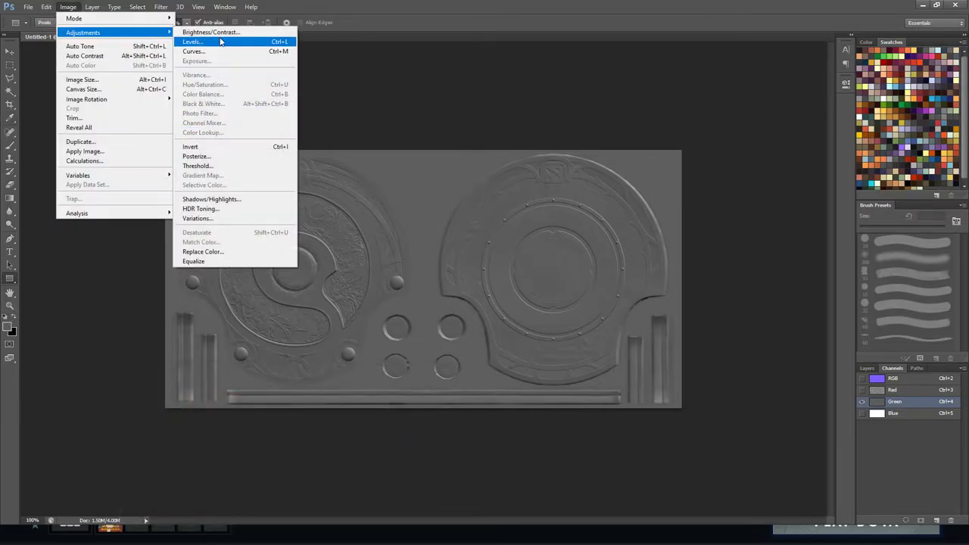
pyautogui.click(107, 47)
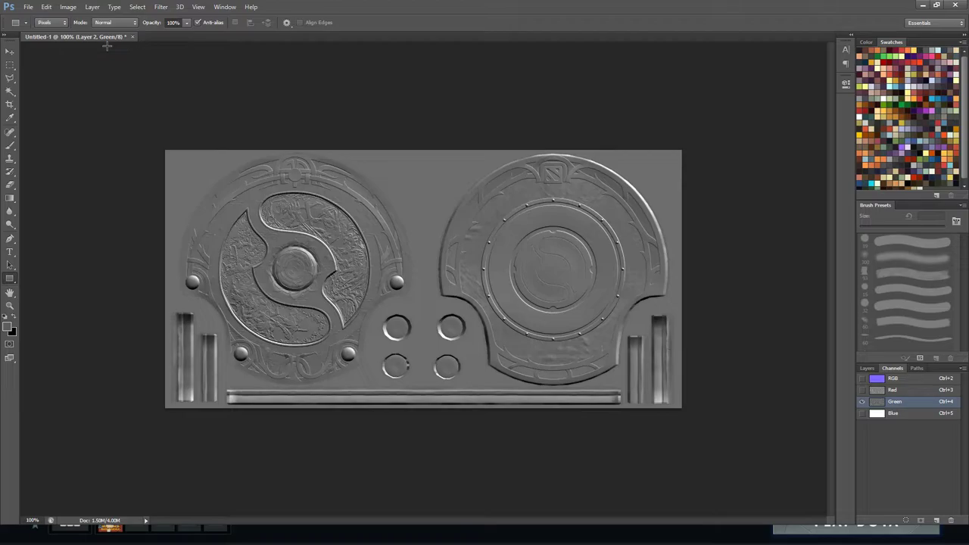
pyautogui.click(68, 7)
pyautogui.moveTo(102, 35)
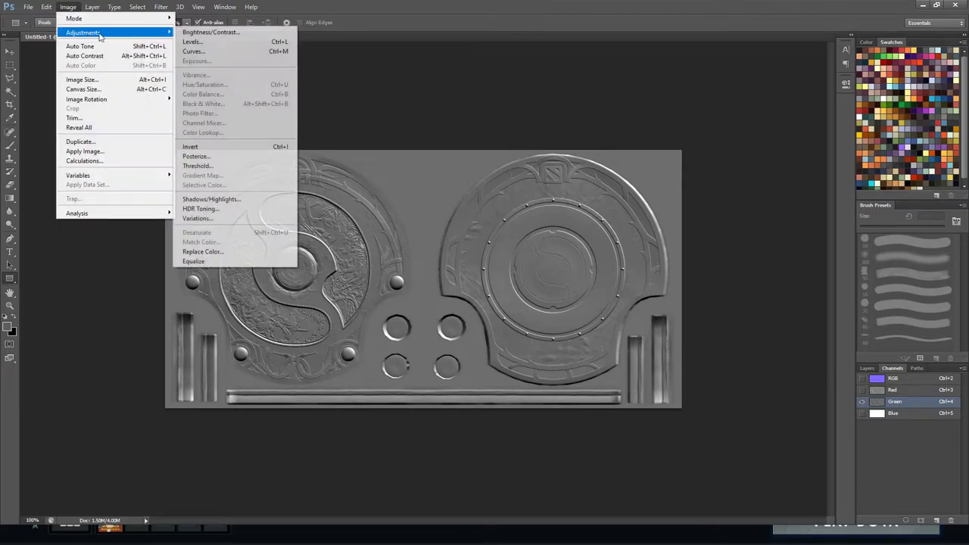
pyautogui.click(221, 41)
pyautogui.click(823, 258)
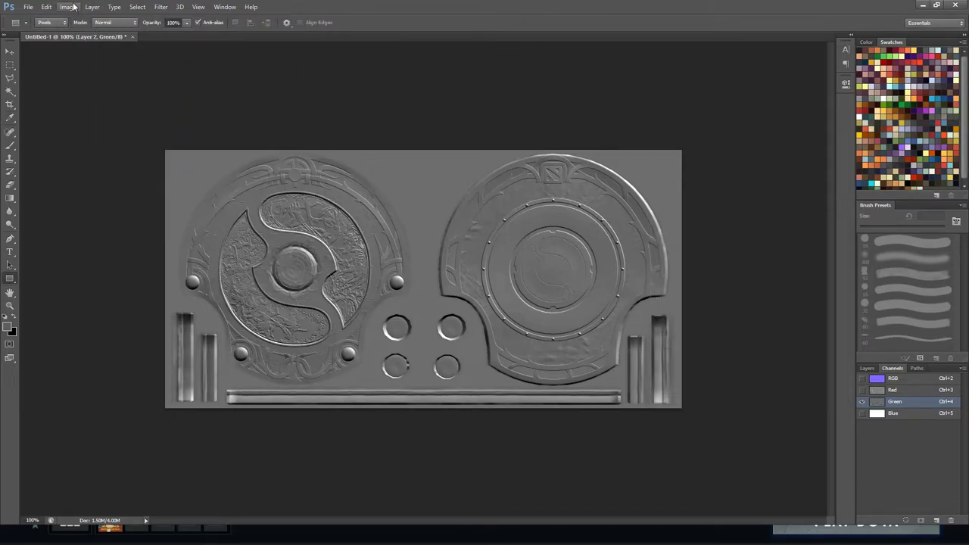
pyautogui.click(68, 7)
pyautogui.moveTo(79, 33)
pyautogui.click(201, 31)
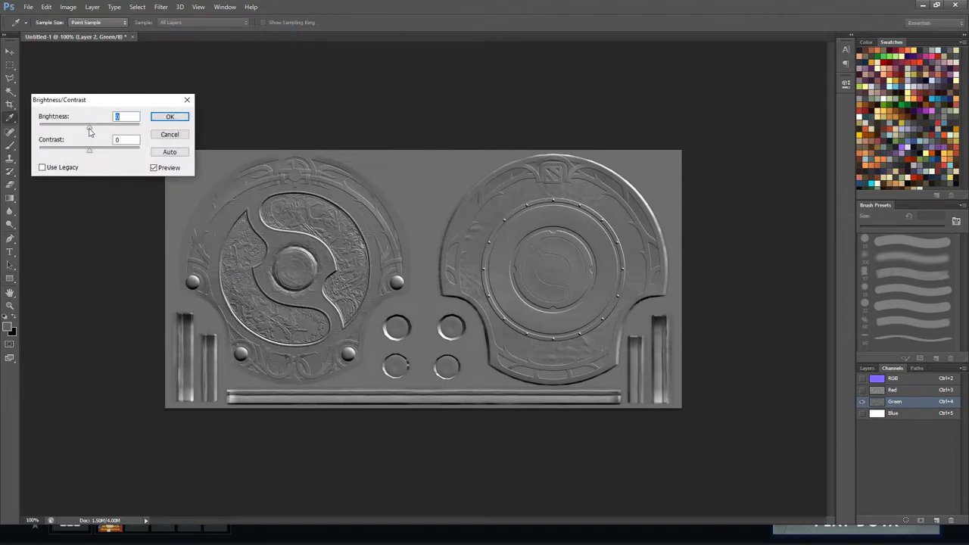
pyautogui.moveTo(89, 130); pyautogui.dragTo(96, 129)
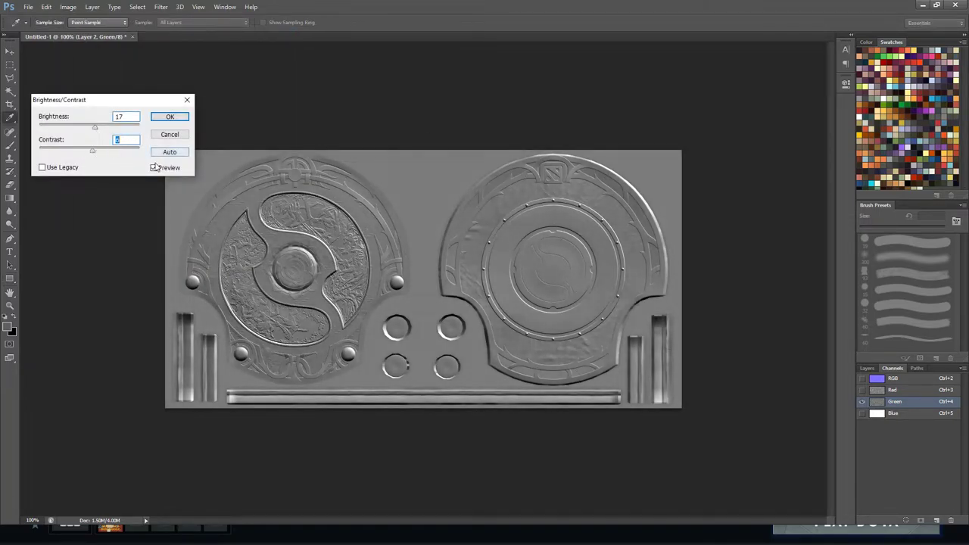
pyautogui.click(169, 135)
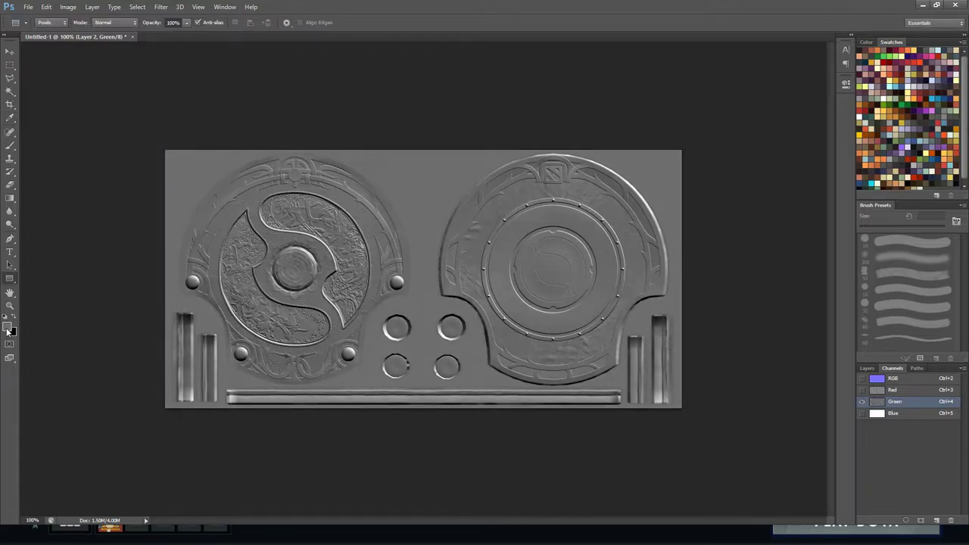
# Compare the flat background grays of the Green and Red channels by sampling each and reading its RGB values.
pyautogui.click(9, 330)
pyautogui.click(359, 401)
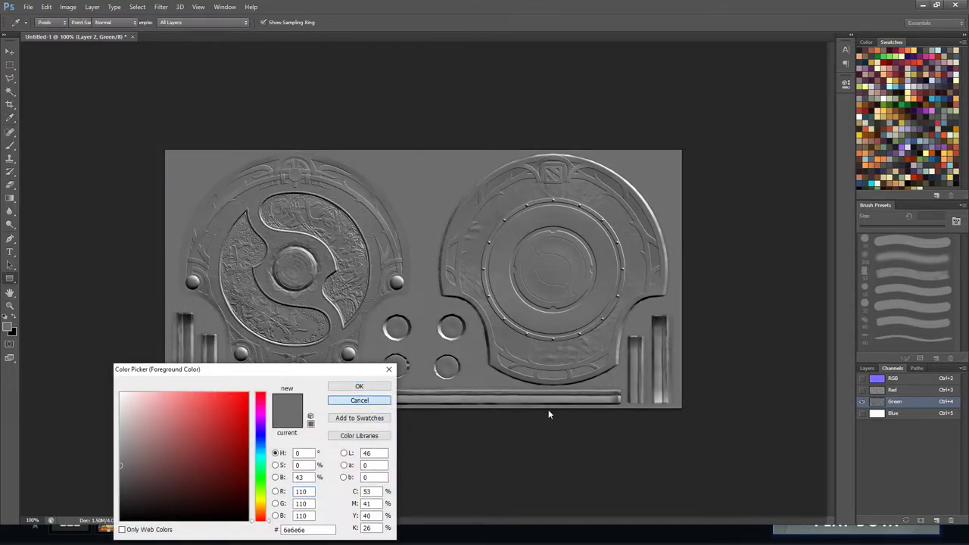
pyautogui.click(870, 391)
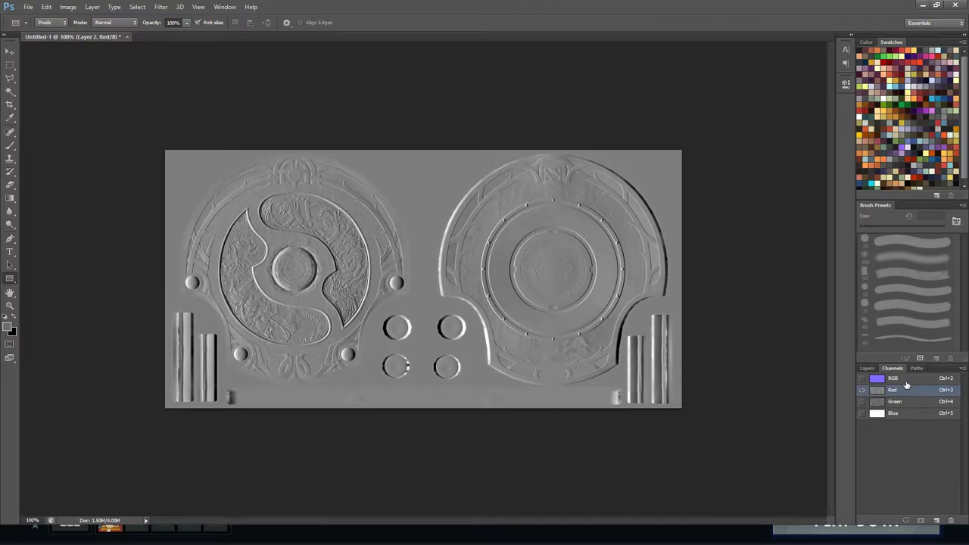
pyautogui.click(906, 383)
pyautogui.click(901, 391)
pyautogui.click(10, 329)
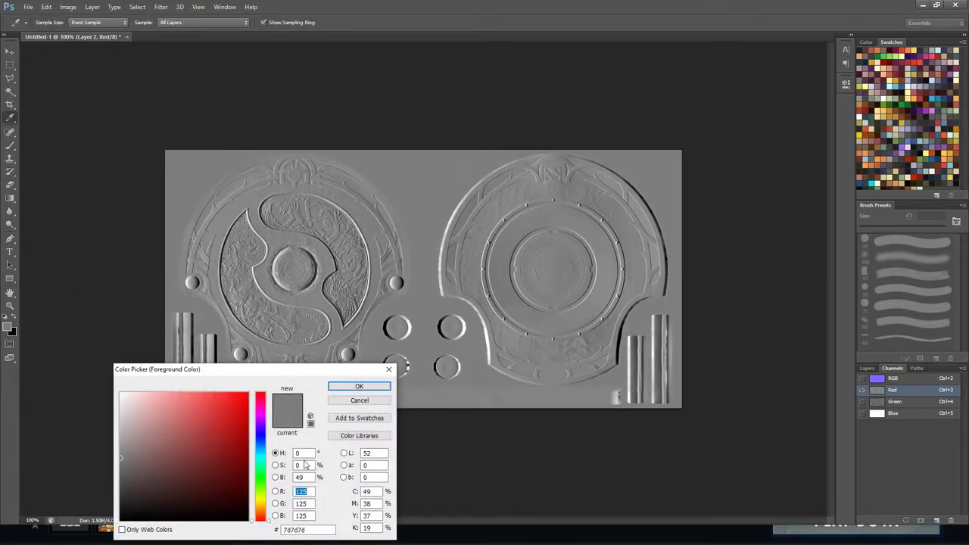
pyautogui.click(359, 401)
pyautogui.hotkey('ctrl', '4')
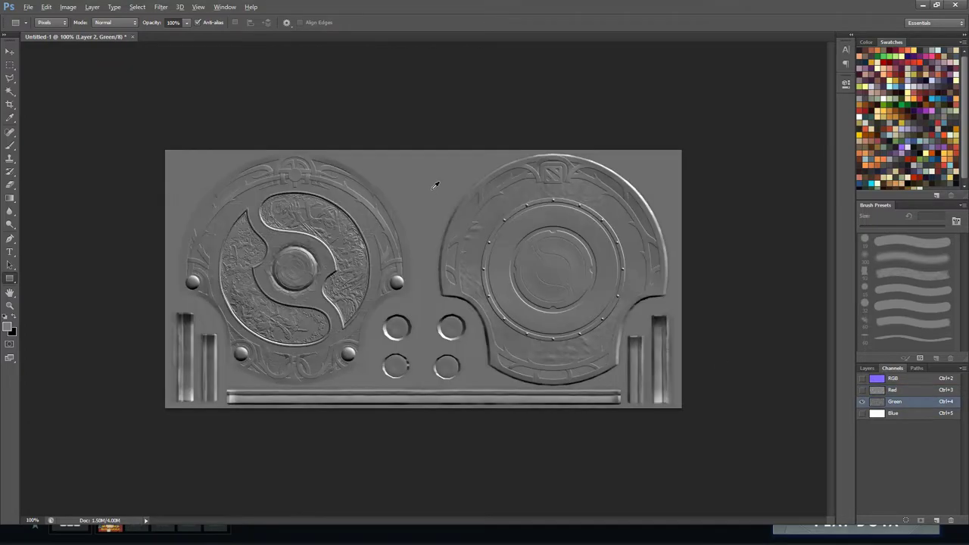
pyautogui.click(7, 327)
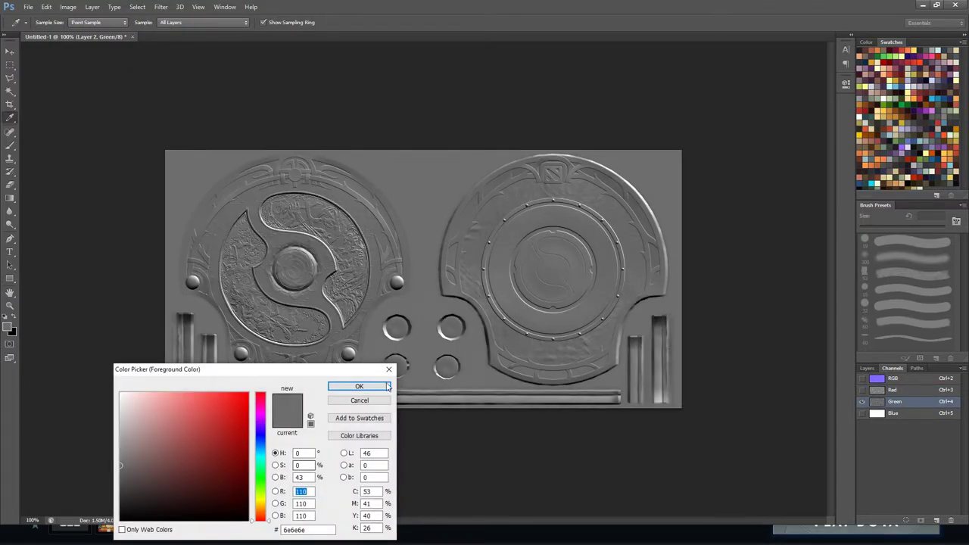
pyautogui.click(371, 401)
# Apply a Brightness/Contrast adjustment with brightness 15 to the Green channel and check the background gray in the color picker.
pyautogui.click(67, 7)
pyautogui.moveTo(85, 32)
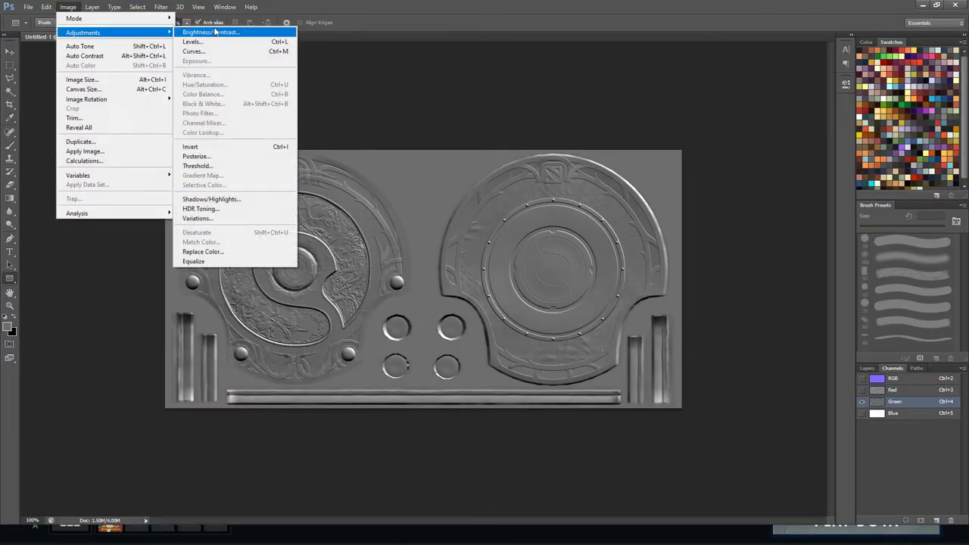
pyautogui.click(215, 32)
pyautogui.moveTo(89, 126); pyautogui.dragTo(96, 130)
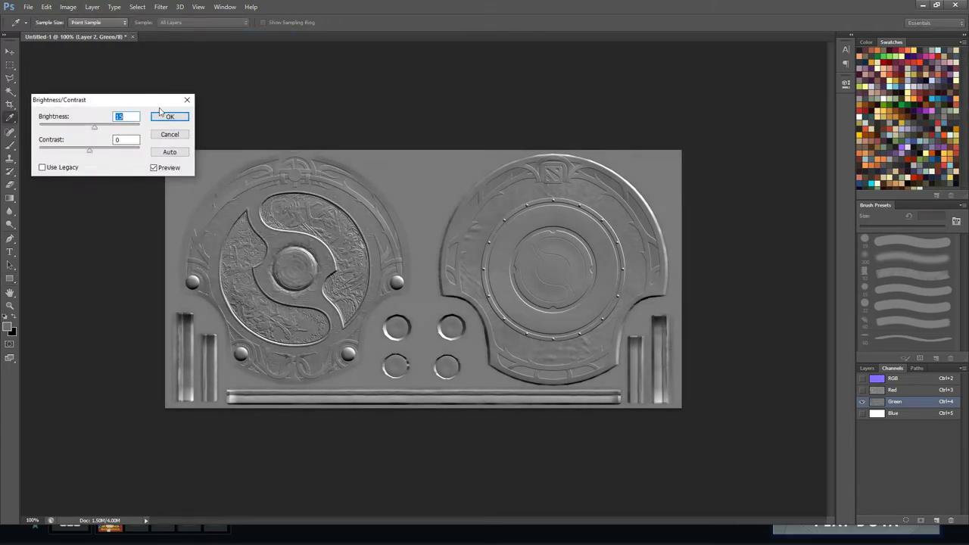
pyautogui.click(163, 114)
pyautogui.click(9, 326)
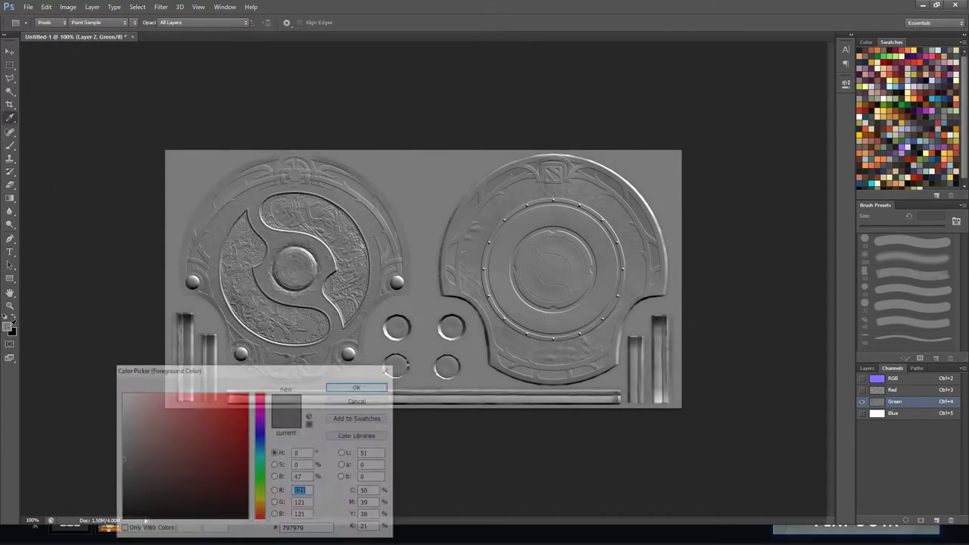
pyautogui.press('Escape')
# Brighten the Green channel slightly further, sample its flat background, and check the gray's RGB values in the color picker.
pyautogui.click(67, 6)
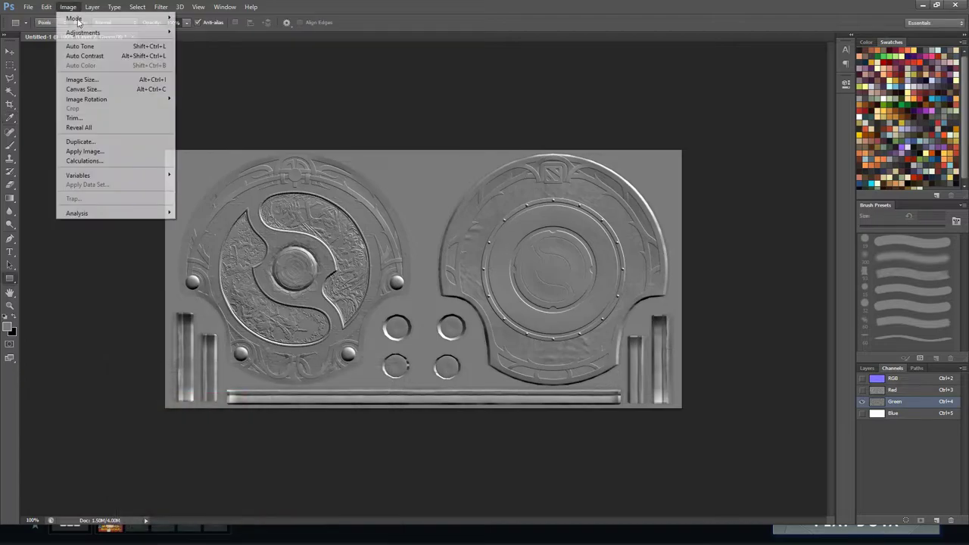
pyautogui.moveTo(83, 33)
pyautogui.click(215, 32)
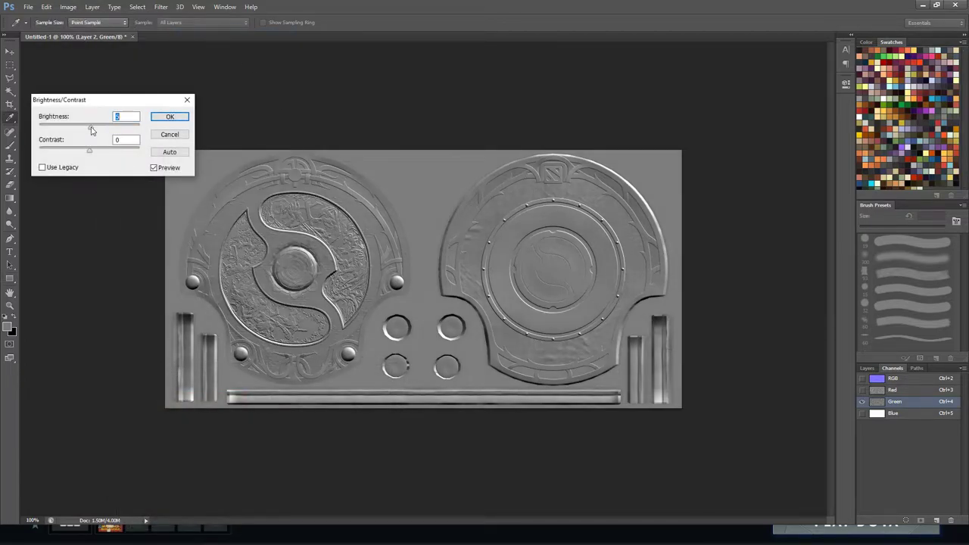
pyautogui.click(169, 116)
pyautogui.click(388, 156)
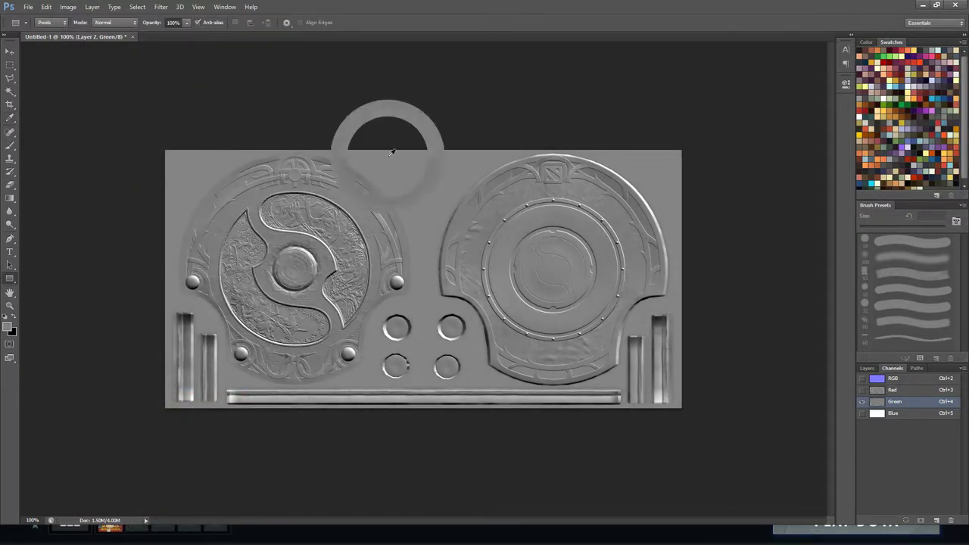
pyautogui.click(9, 328)
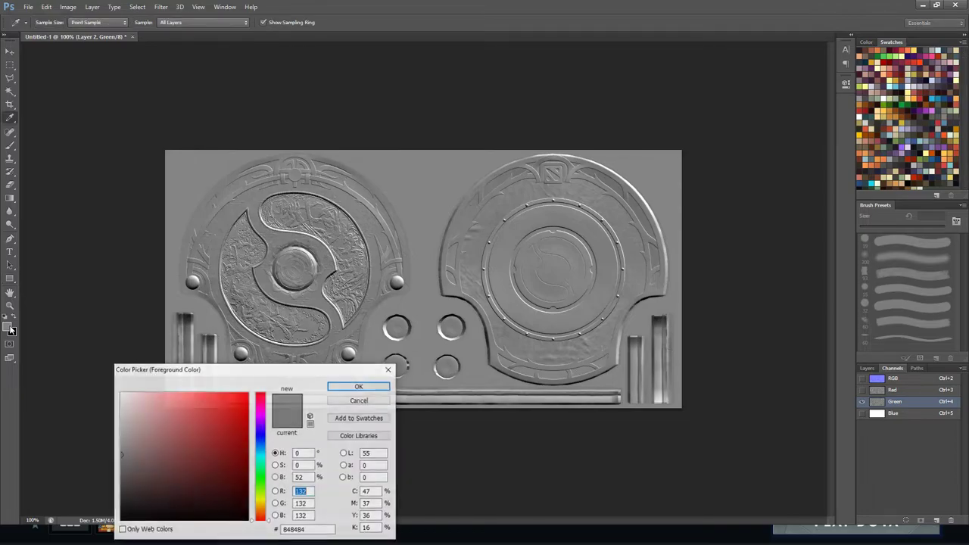
pyautogui.click(351, 399)
pyautogui.press('u')
# Restore the full RGB composite of Layer 2 and show the layer list.
pyautogui.click(29, 7)
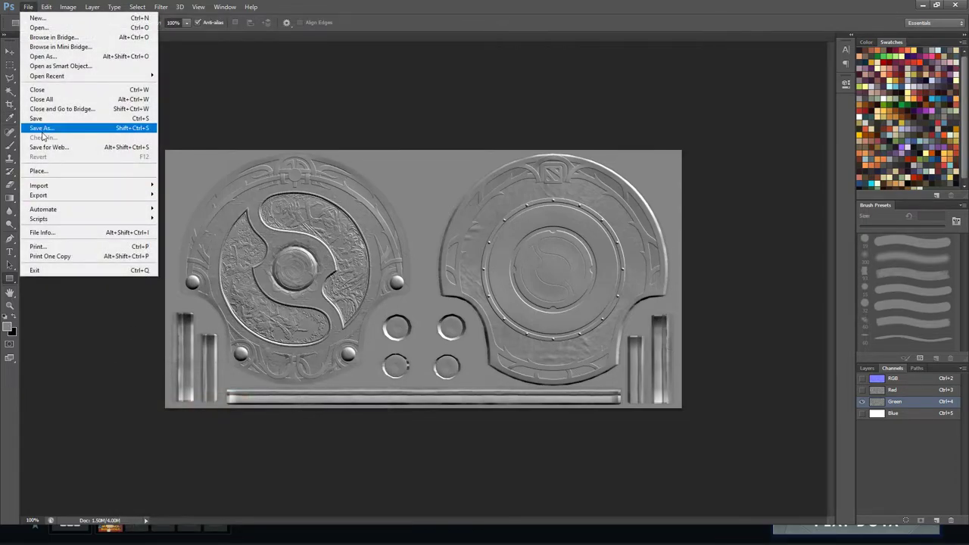
pyautogui.click(46, 127)
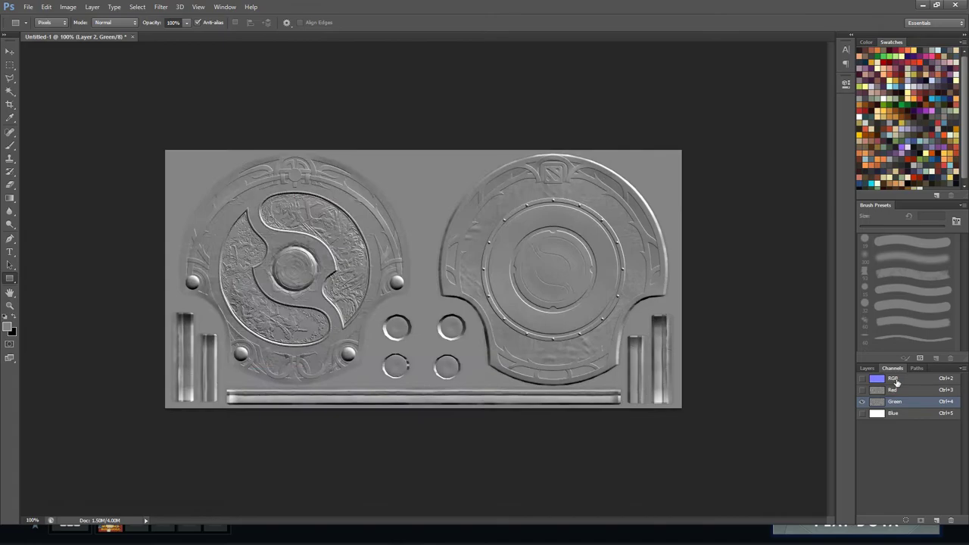
pyautogui.click(894, 378)
pyautogui.click(867, 368)
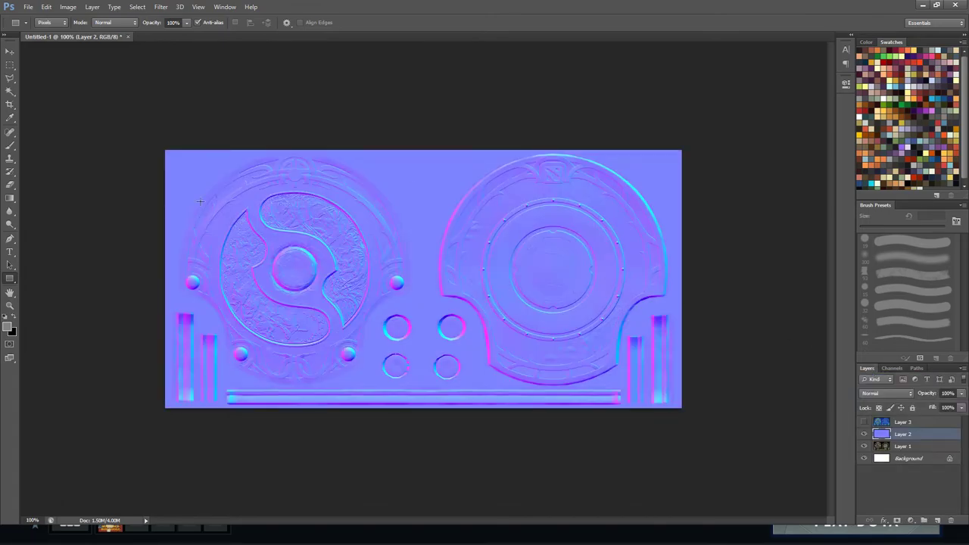
# Save a Targa copy of the normal map as aegis_normal in the DOTA 2015-16 folder.
pyautogui.click(28, 7)
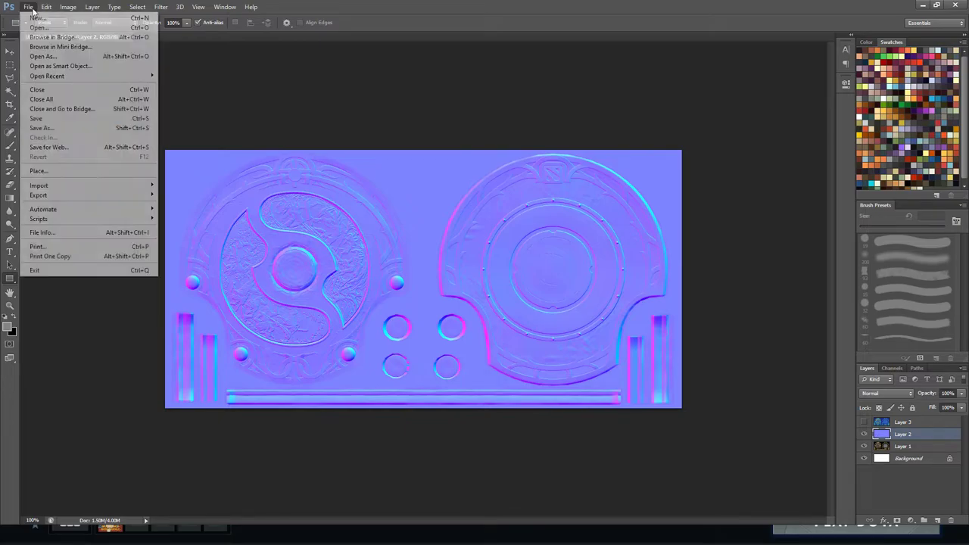
pyautogui.click(46, 127)
pyautogui.scroll(-4, 182, 322)
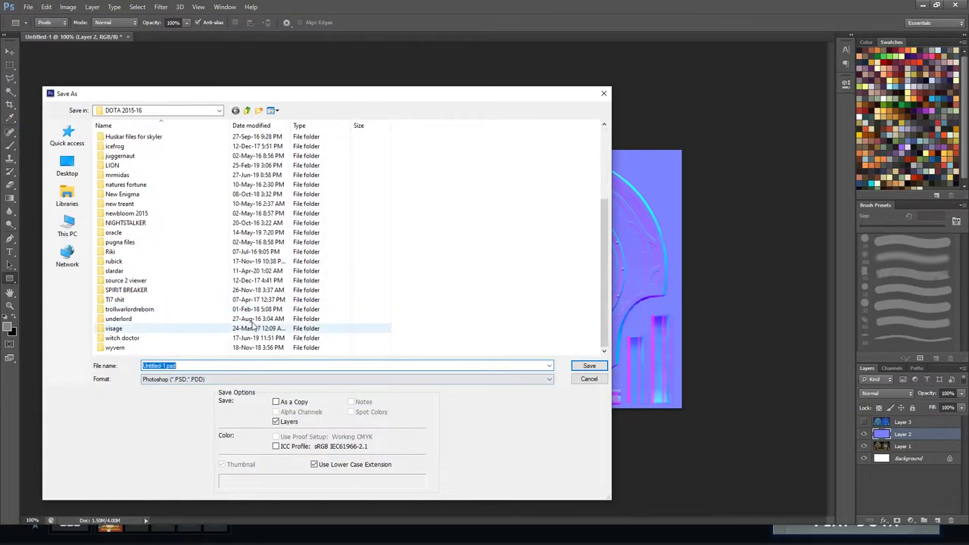
pyautogui.click(182, 384)
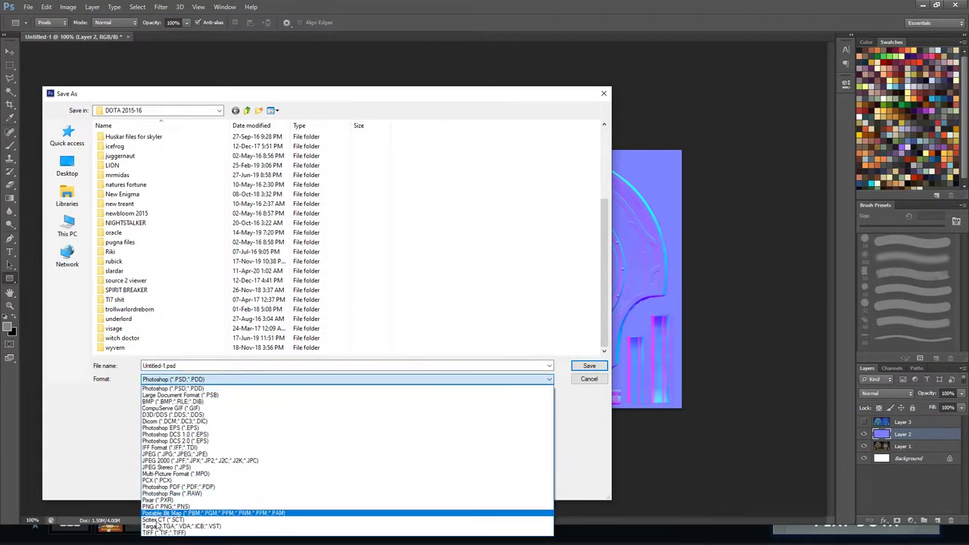
pyautogui.click(145, 527)
pyautogui.click(194, 367)
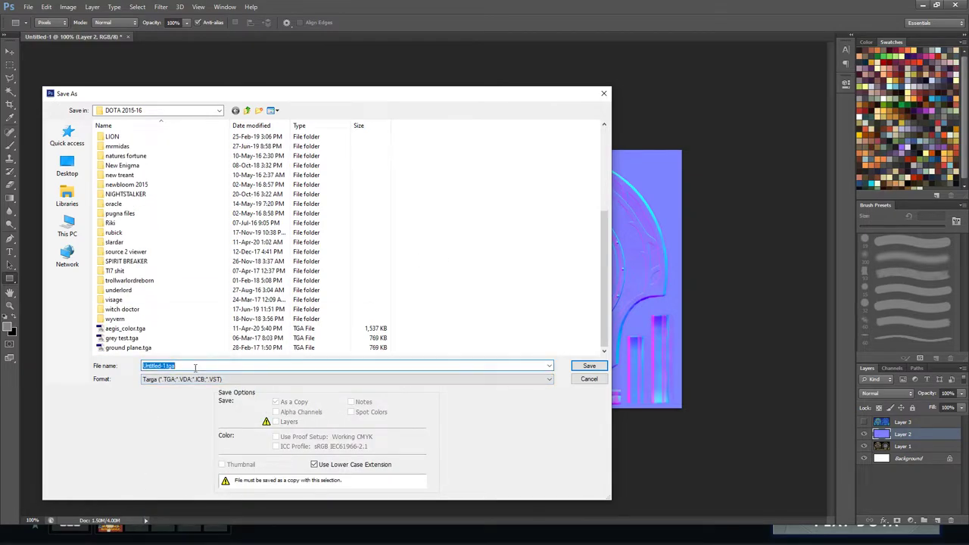
pyautogui.write('aegis_normal')
pyautogui.press('Return')
pyautogui.click(493, 176)
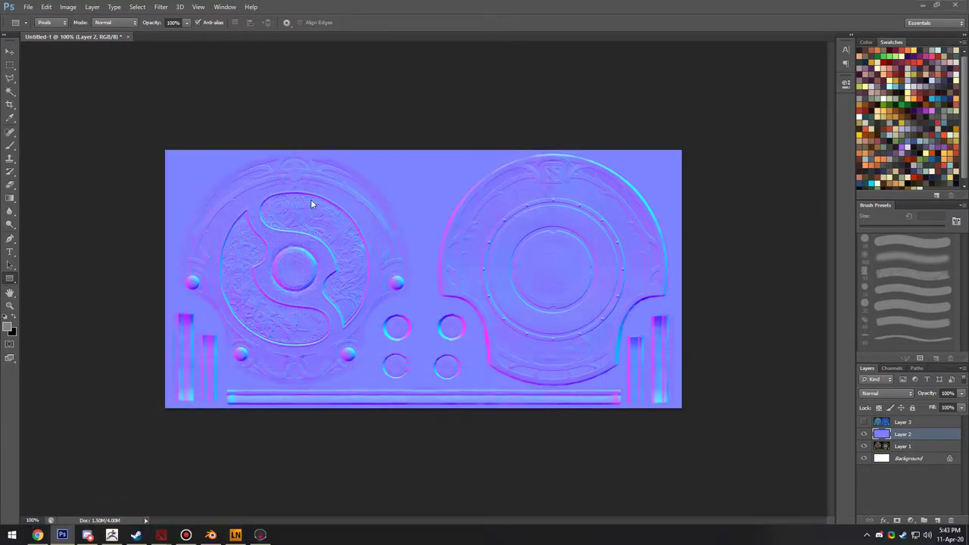
# Switch to Marmoset Toolbag and load aegis_normal.tga as the Default material's normal map.
pyautogui.hotkey('alt', 'Tab')
pyautogui.press('Tab')
pyautogui.hotkey('alt', 'Tab')
pyautogui.press('Tab')
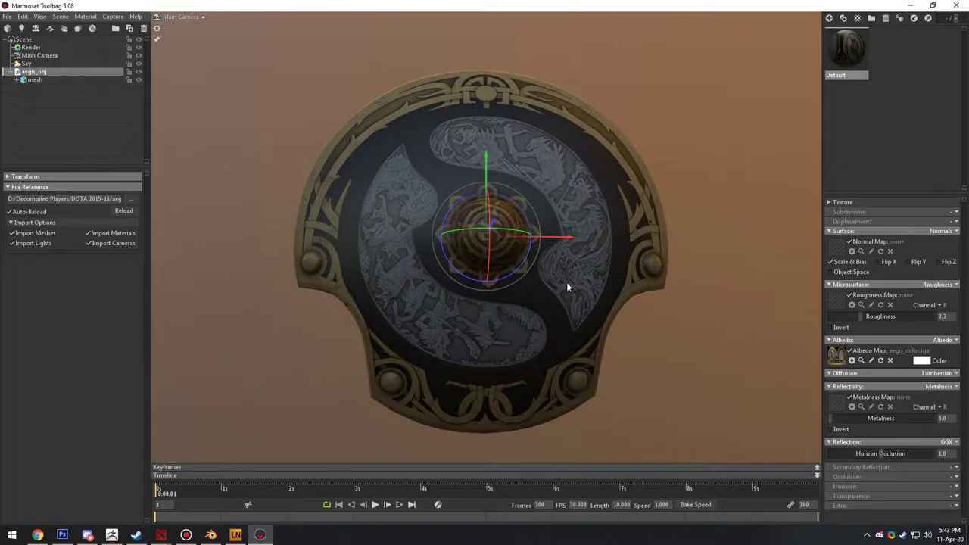
pyautogui.click(836, 247)
pyautogui.scroll(-10, 232, 163)
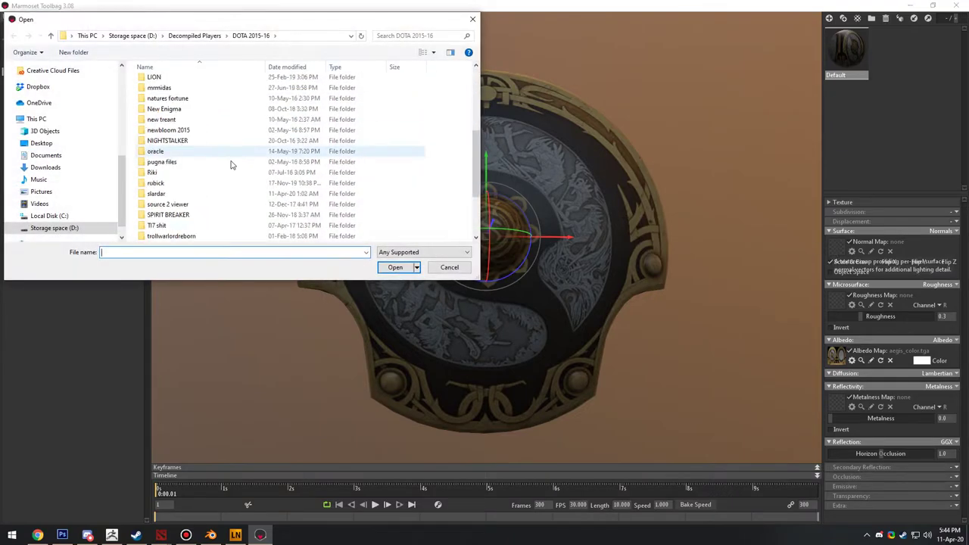
pyautogui.doubleClick(192, 215)
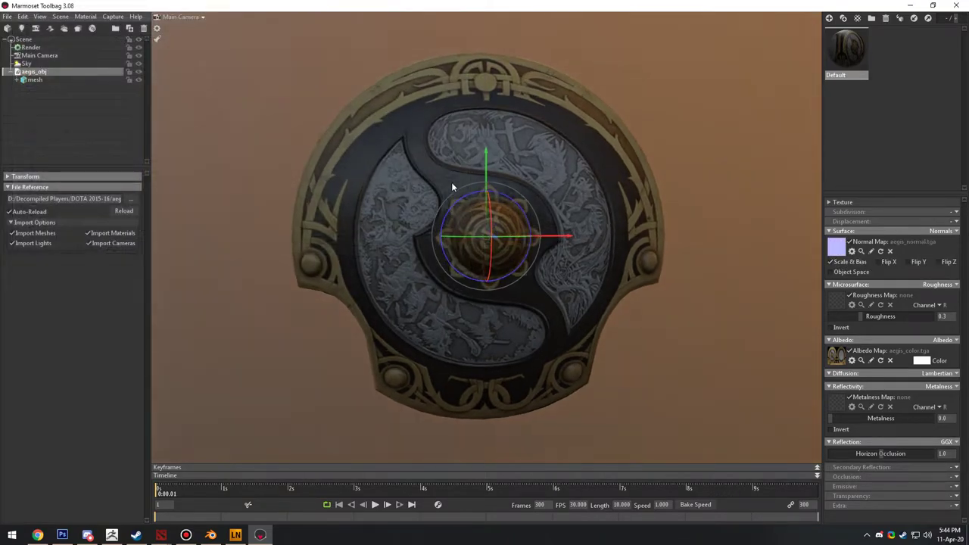
# Set the sky brightness to 2.415 and give the shield's material a roughness of 0.128 and a metalness of 0.351.
pyautogui.moveTo(468, 185)
pyautogui.mouseDown()
pyautogui.moveTo(625, 201)
pyautogui.moveTo(424, 216)
pyautogui.moveTo(543, 210)
pyautogui.moveTo(591, 222)
pyautogui.moveTo(569, 206)
pyautogui.moveTo(684, 240)
pyautogui.moveTo(569, 253)
pyautogui.moveTo(615, 253)
pyautogui.moveTo(633, 268)
pyautogui.moveTo(615, 268)
pyautogui.mouseUp()
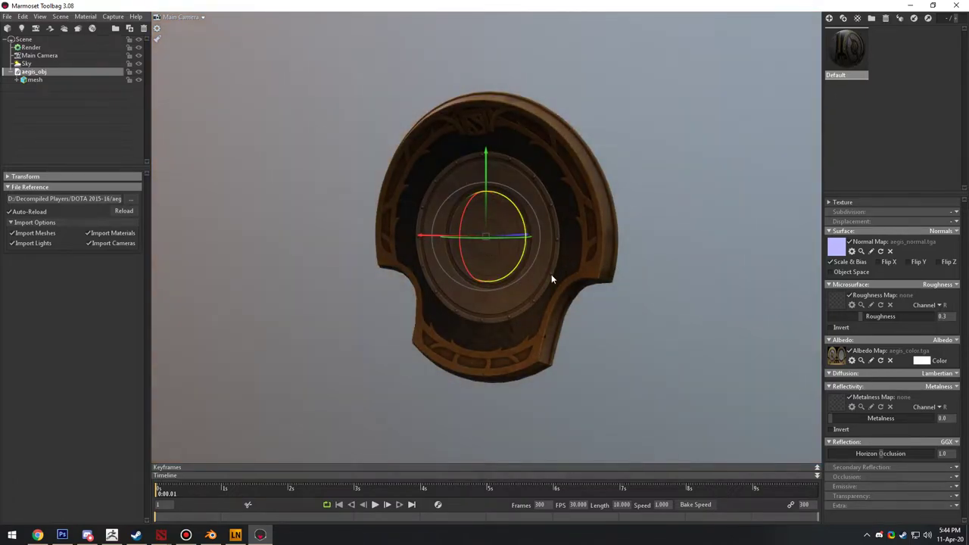
pyautogui.moveTo(552, 279); pyautogui.dragTo(655, 290)
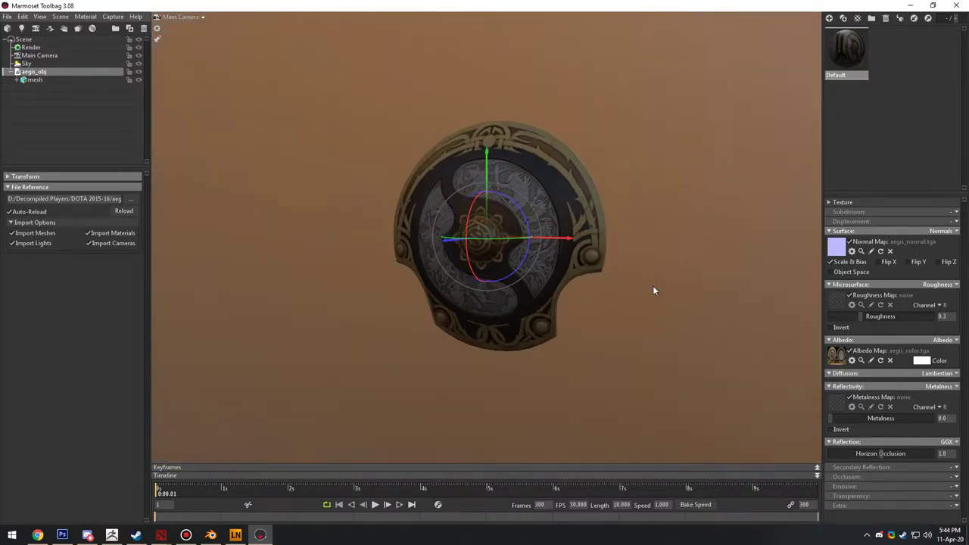
pyautogui.click(653, 289)
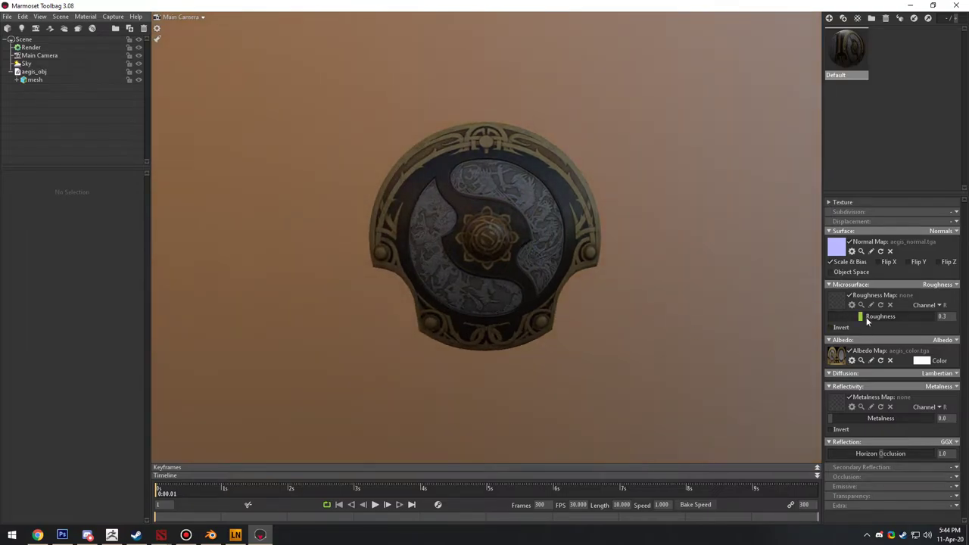
pyautogui.moveTo(867, 321); pyautogui.dragTo(854, 318)
pyautogui.click(27, 63)
pyautogui.moveTo(46, 200); pyautogui.dragTo(202, 230)
pyautogui.moveTo(57, 201); pyautogui.dragTo(966, 415)
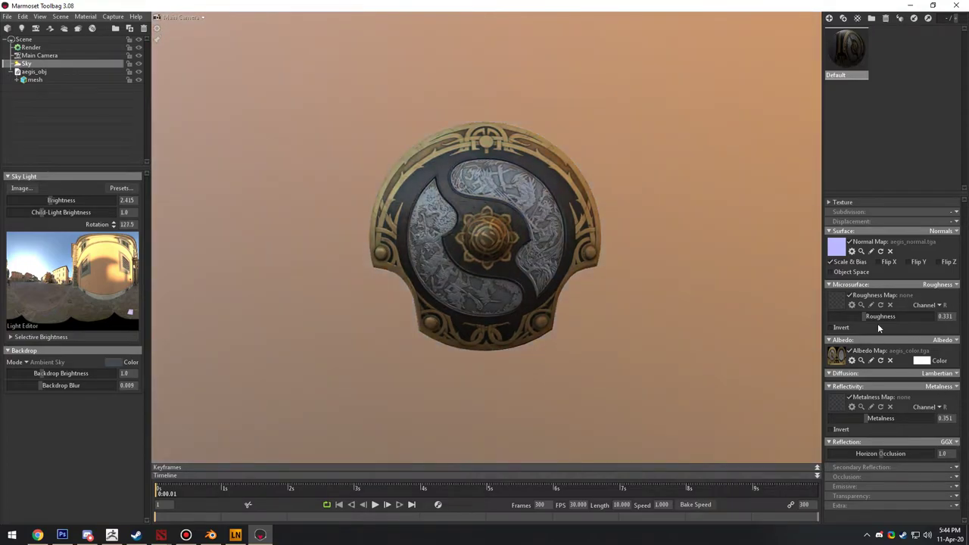
pyautogui.moveTo(810, 311); pyautogui.dragTo(677, 320)
# Look at the normal map in Photoshop and examine its effect on the shield at an angle in Marmoset Toolbag.
pyautogui.hotkey('alt', 'Tab')
pyautogui.hotkey('alt', 'Tab')
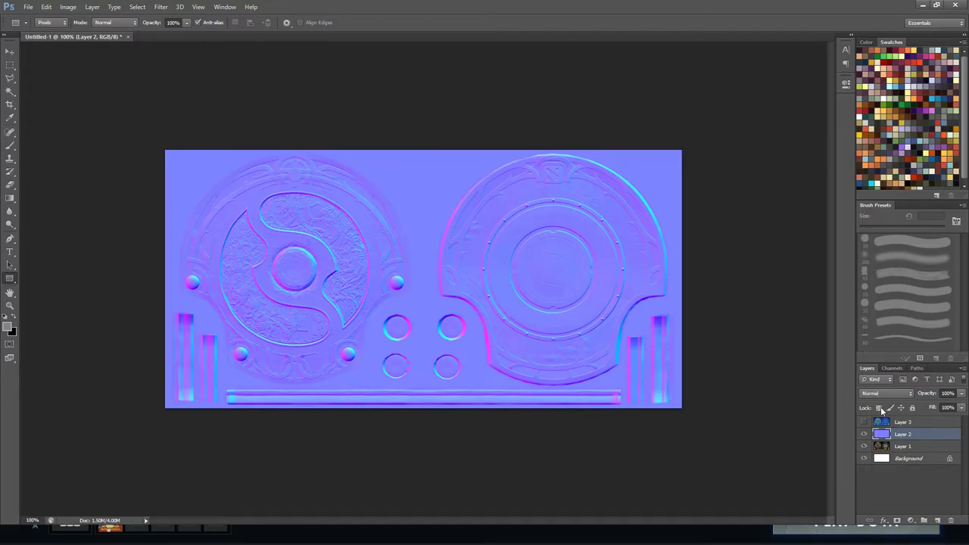
pyautogui.hotkey('alt', 'Tab')
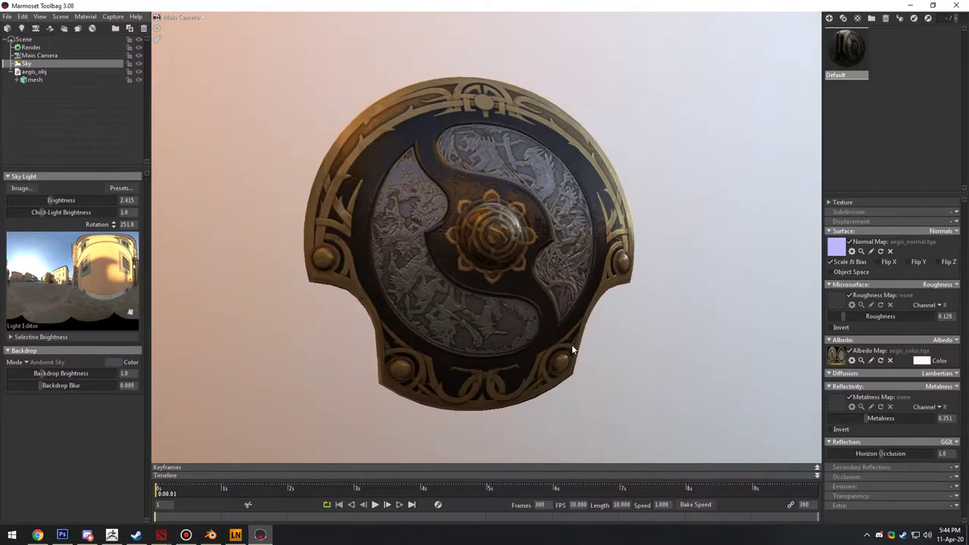
pyautogui.moveTo(571, 345); pyautogui.dragTo(458, 239)
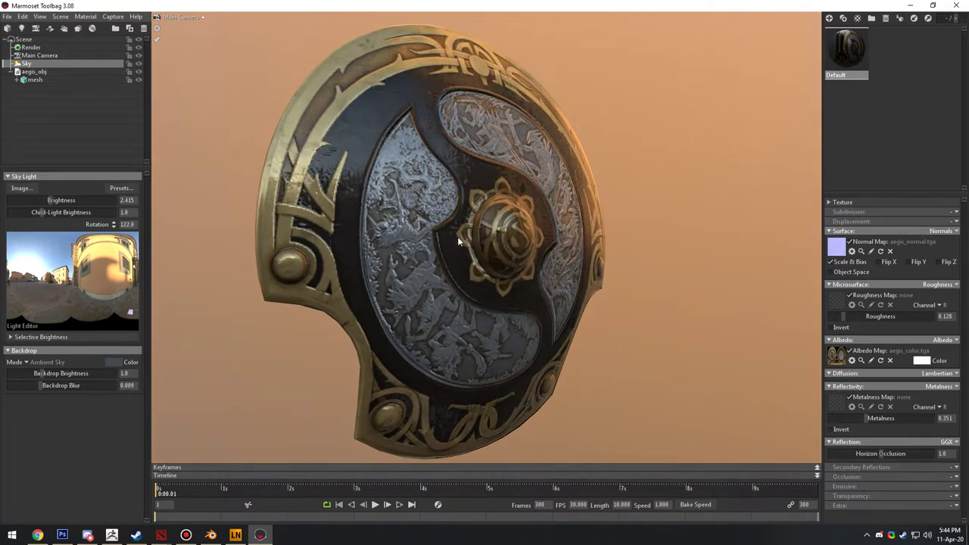
# Switch to Blender and examine the mesh around the shield's central boss, selecting the edges at its base.
pyautogui.click(210, 534)
pyautogui.press('Tab')
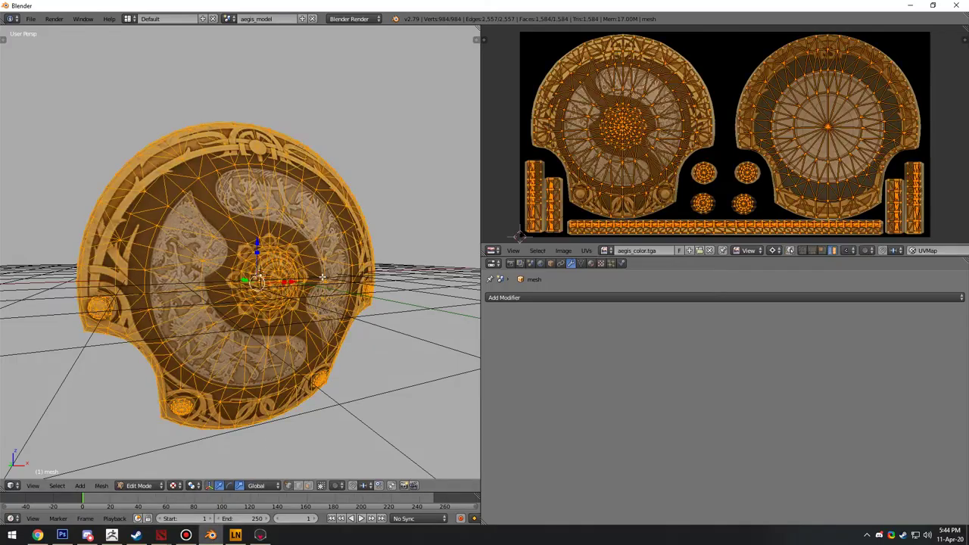
pyautogui.press('Tab')
pyautogui.scroll(6, 320, 277)
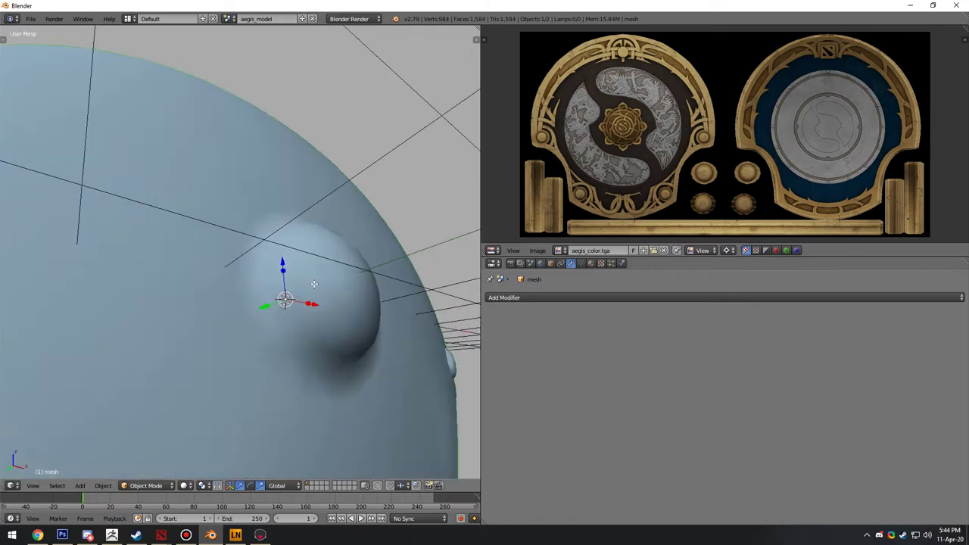
pyautogui.press('Tab')
pyautogui.press('a')
pyautogui.moveTo(302, 321); pyautogui.dragTo(250, 303, button='middle')
pyautogui.keyDown('alt'); pyautogui.rightClick(254, 265); pyautogui.keyUp('alt')
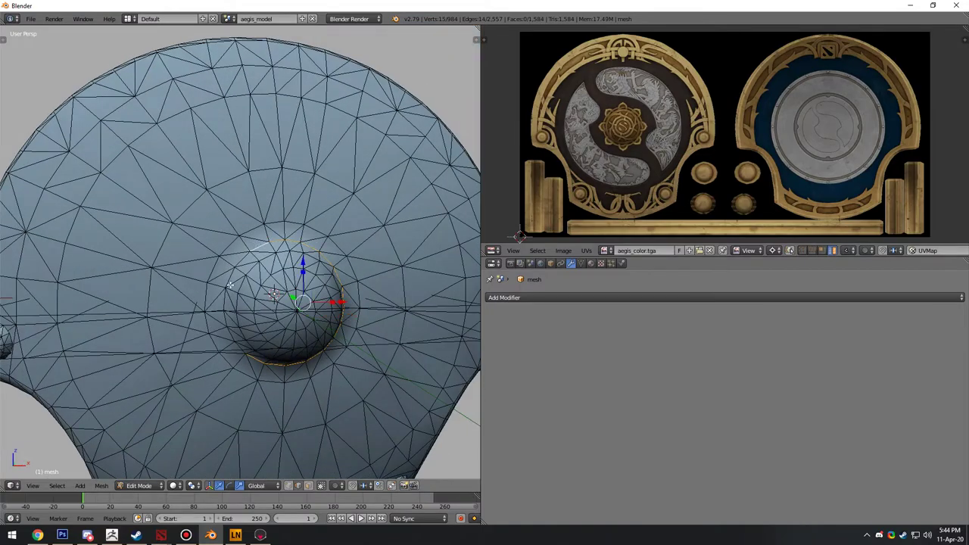
pyautogui.keyDown('alt'); pyautogui.keyDown('shift'); pyautogui.rightClick(232, 281); pyautogui.keyUp('shift'); pyautogui.keyUp('alt')
# Switch to Marmoset Toolbag to examine the shield's shading under a rotated sky light, and compare with the normal map in Photoshop.
pyautogui.hotkey('alt', 'Tab')
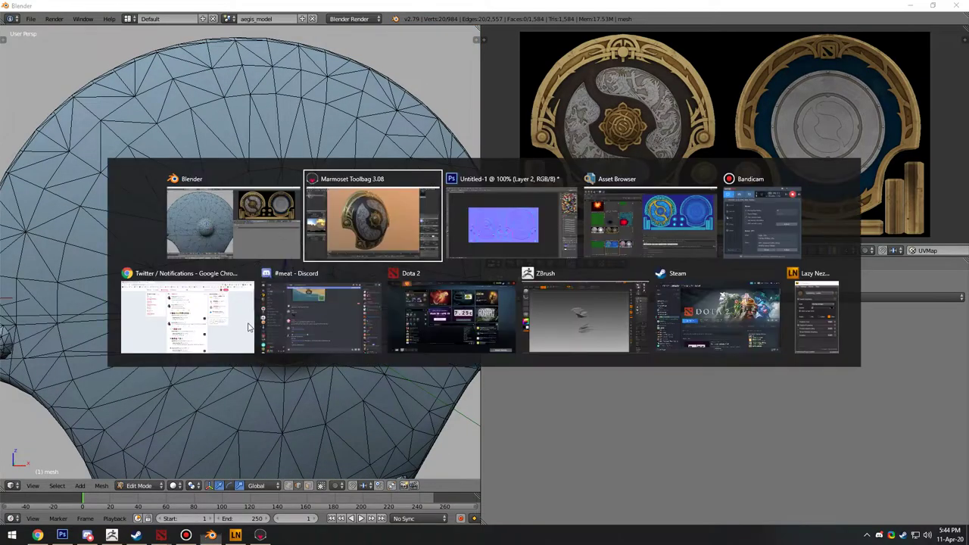
pyautogui.hotkey('alt', 'Tab')
pyautogui.press('Tab')
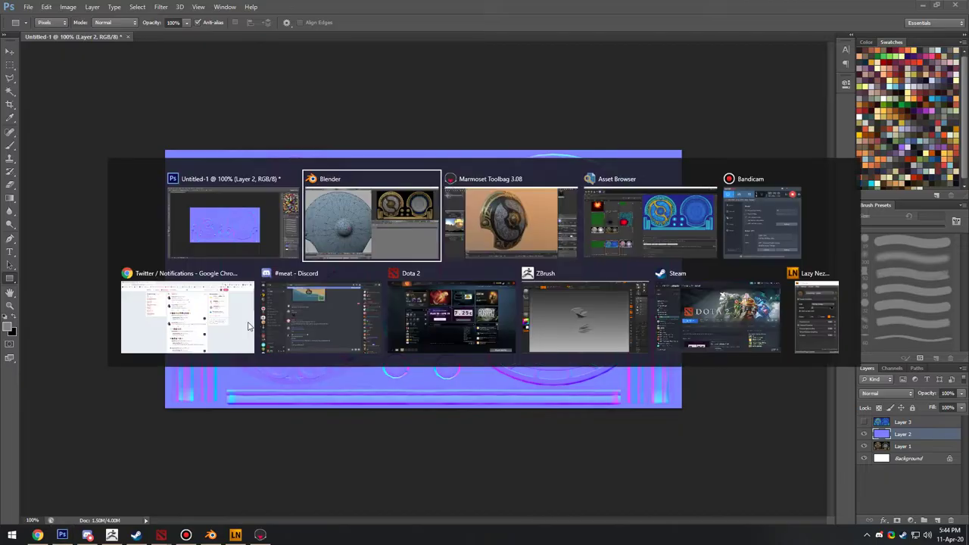
pyautogui.moveTo(445, 269)
pyautogui.keyDown('shift'); pyautogui.mouseDown(button='right')
pyautogui.moveTo(597, 271)
pyautogui.moveTo(588, 278)
pyautogui.mouseUp(button='right'); pyautogui.keyUp('shift')
pyautogui.hotkey('alt', 'Tab')
pyautogui.hotkey('alt', 'Tab')
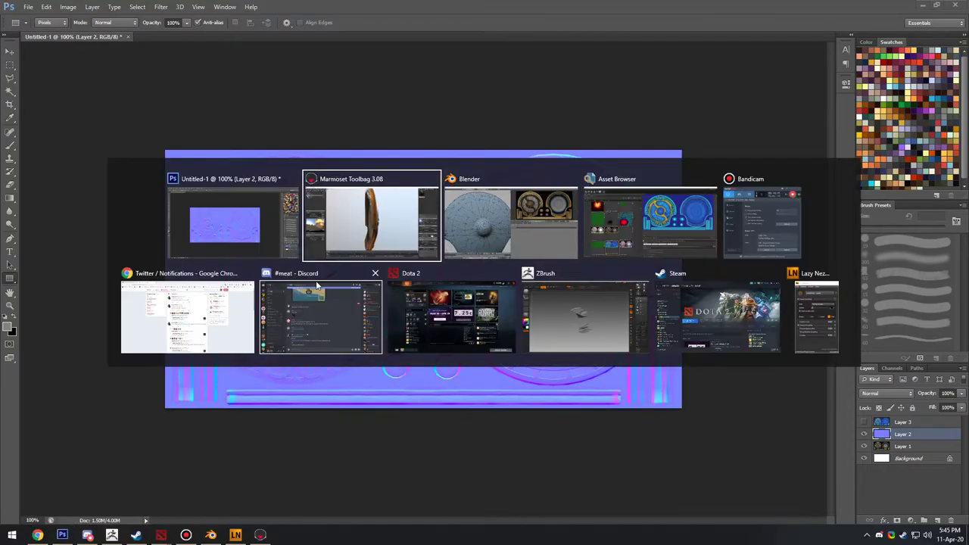
pyautogui.hotkey('alt', 'Tab')
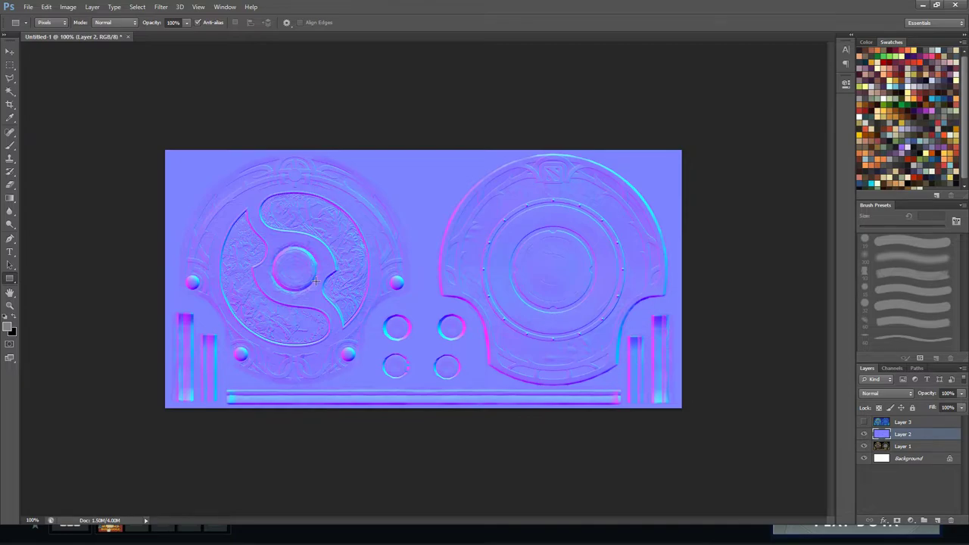
# Return to Blender and compare the shield's smooth shading with its mesh edges by toggling Edit Mode.
pyautogui.hotkey('alt', 'Tab')
pyautogui.press('Tab')
pyautogui.moveTo(296, 228); pyautogui.dragTo(334, 253, button='middle')
pyautogui.press('Tab')
pyautogui.press('Tab')
pyautogui.press('Tab')
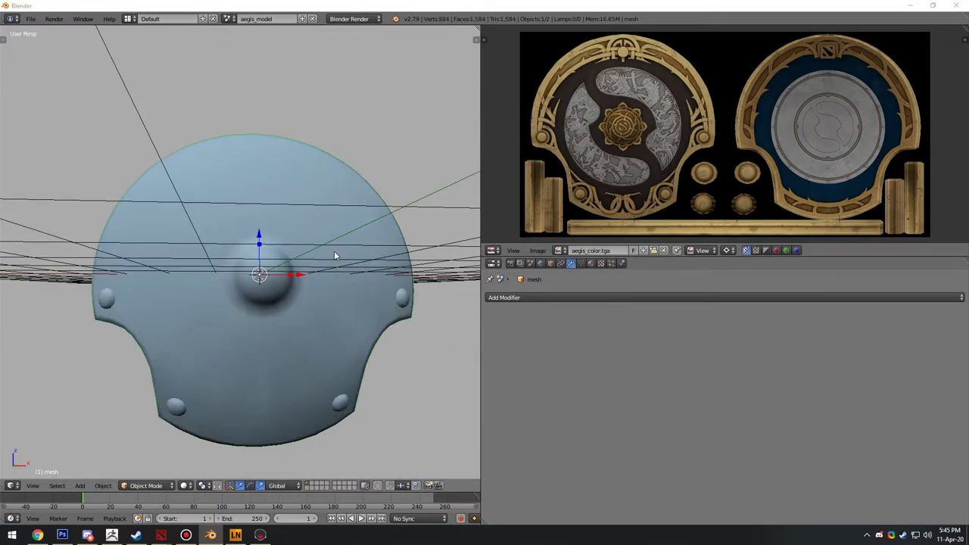
# Return to Marmoset Toolbag, view the shield from the front, and rotate the sky light to 196.5.
pyautogui.hotkey('alt', 'Tab')
pyautogui.hotkey('alt', 'Tab')
pyautogui.hotkey('alt', 'Tab')
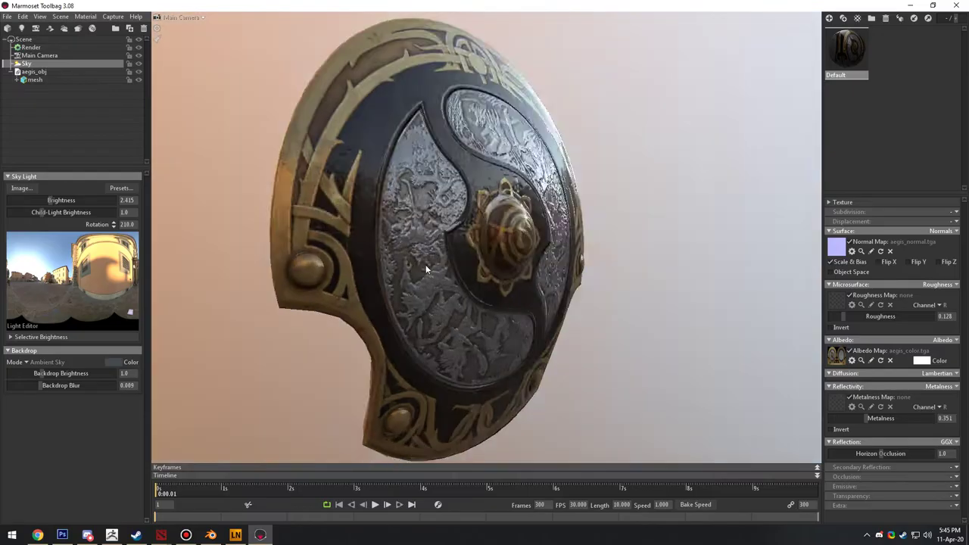
pyautogui.moveTo(426, 269); pyautogui.dragTo(523, 285)
pyautogui.scroll(2, 524, 286)
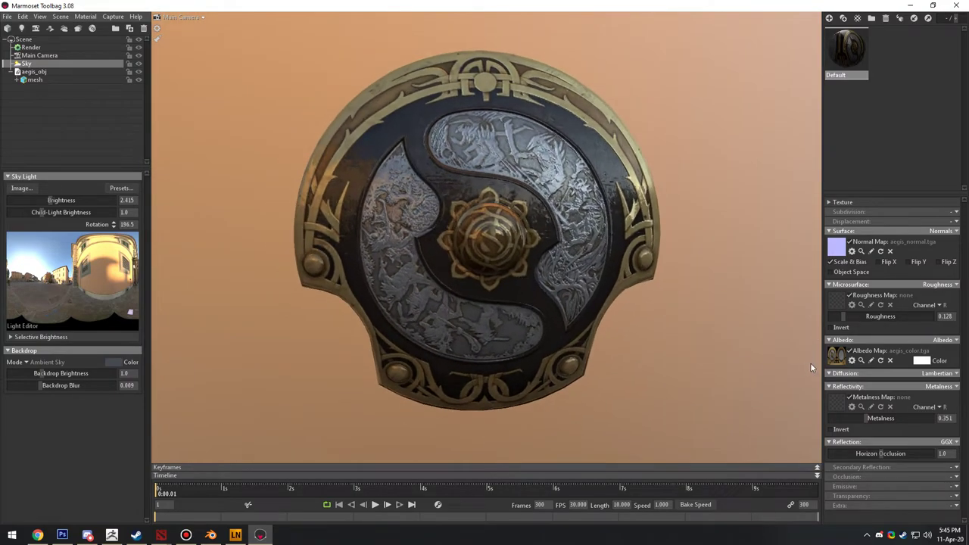
# View the shield under changing lighting and rotate the sky light to 488.5.
pyautogui.click(851, 352)
pyautogui.moveTo(564, 300)
pyautogui.mouseDown()
pyautogui.moveTo(604, 294)
pyautogui.moveTo(535, 307)
pyautogui.moveTo(567, 308)
pyautogui.moveTo(473, 315)
pyautogui.moveTo(459, 333)
pyautogui.moveTo(538, 313)
pyautogui.moveTo(537, 269)
pyautogui.moveTo(667, 296)
pyautogui.mouseUp()
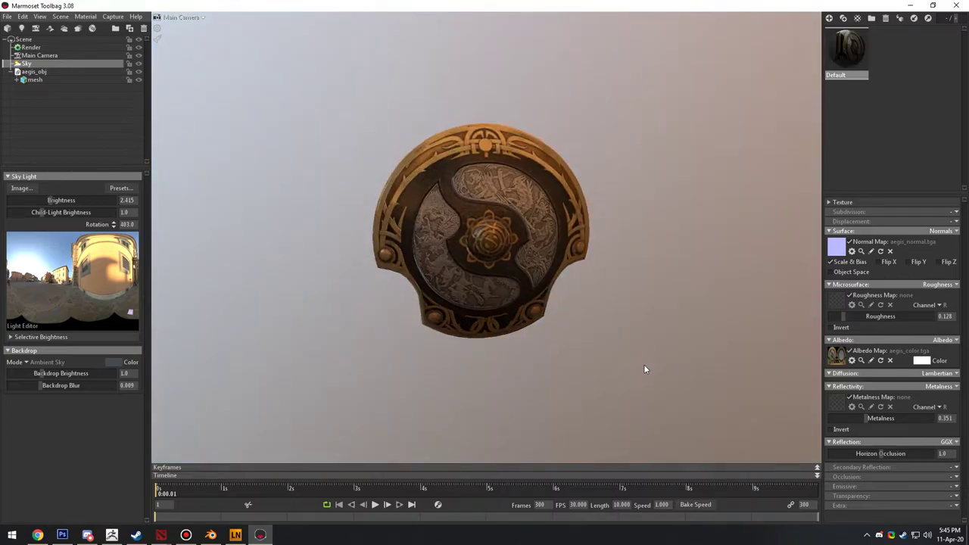
pyautogui.scroll(4, 647, 363)
pyautogui.keyDown('shift'); pyautogui.moveTo(652, 347); pyautogui.dragTo(624, 341); pyautogui.keyUp('shift')
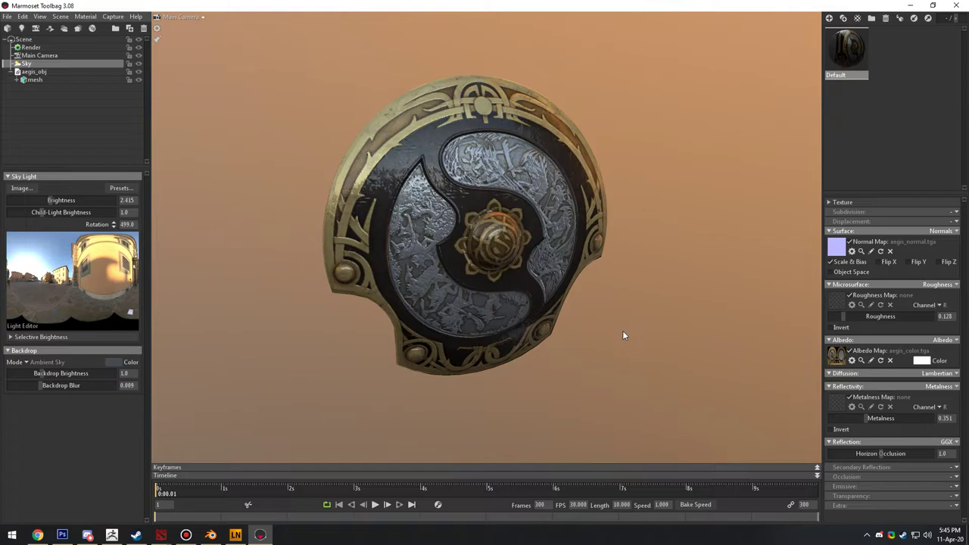
pyautogui.keyDown('shift'); pyautogui.moveTo(622, 331); pyautogui.dragTo(523, 334); pyautogui.keyUp('shift')
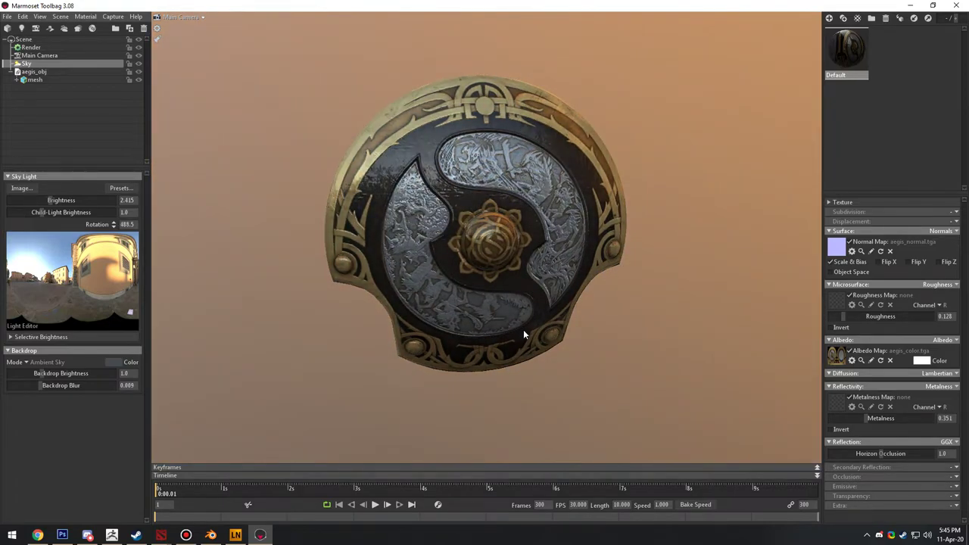
pyautogui.moveTo(593, 323); pyautogui.dragTo(595, 295)
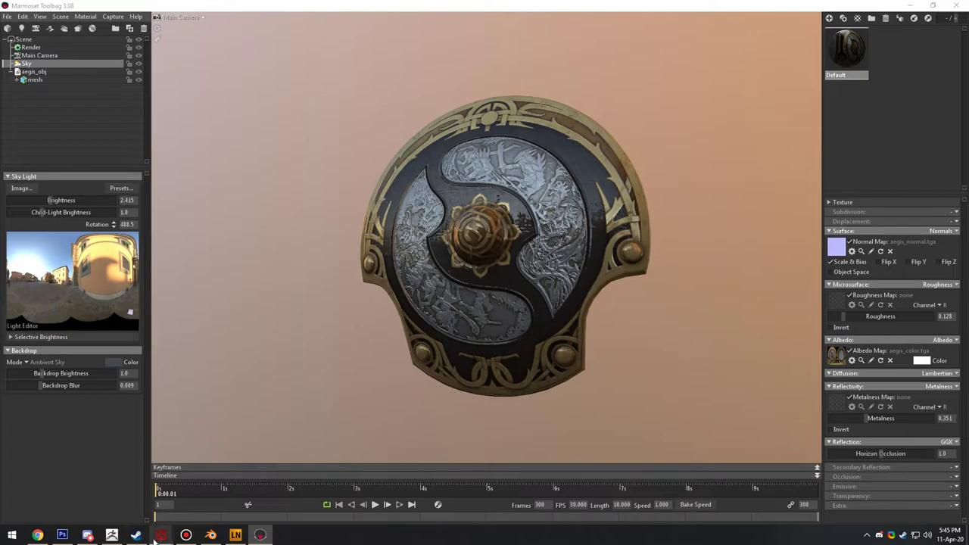
# Switch to the Dota 2 Asset Browser, widen the asset list beside the preview, and browse the aegis assets for the shield model.
pyautogui.moveTo(161, 534)
pyautogui.click(189, 490)
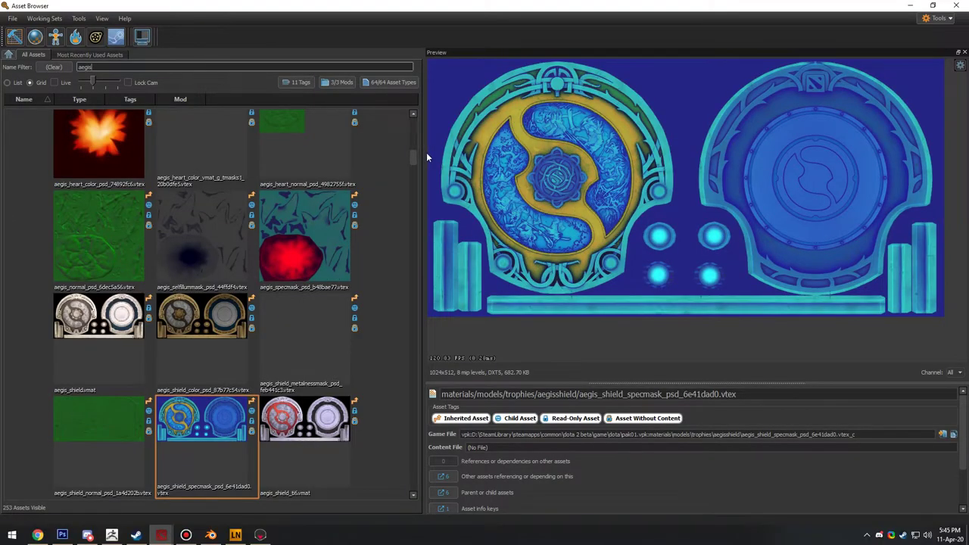
pyautogui.moveTo(423, 156); pyautogui.dragTo(622, 179)
pyautogui.scroll(5, 585, 168)
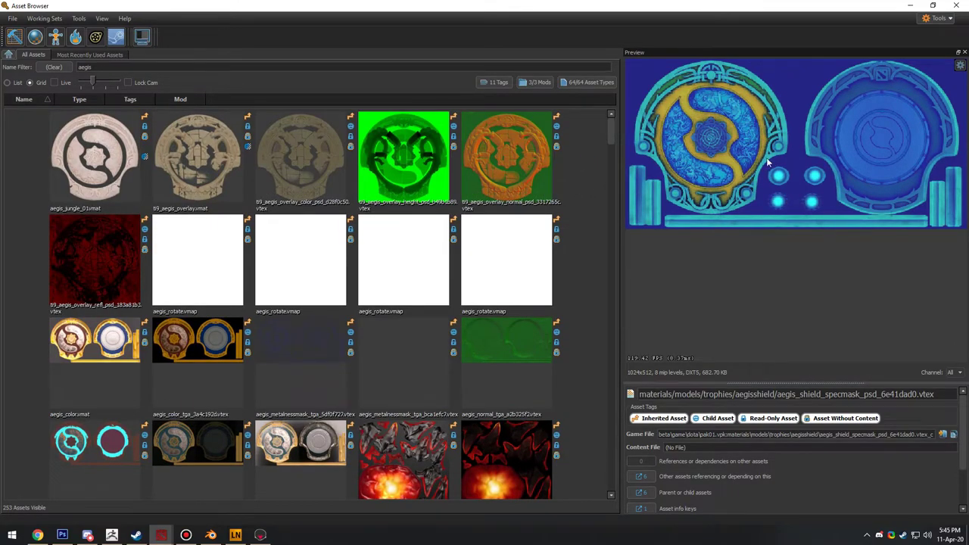
pyautogui.scroll(-15, 452, 189)
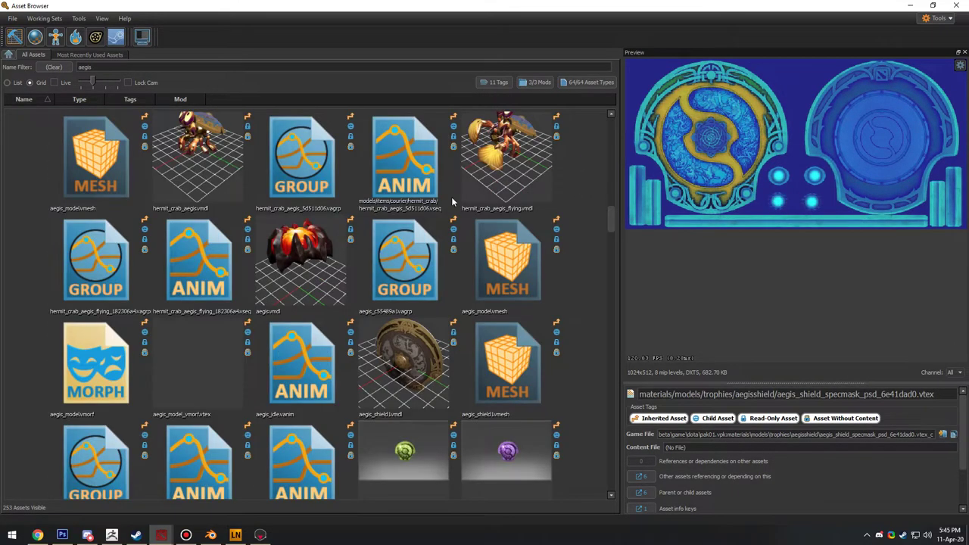
# Preview the aegis_shield1.vmdl model without joint names and look through its available animation sequences.
pyautogui.click(404, 364)
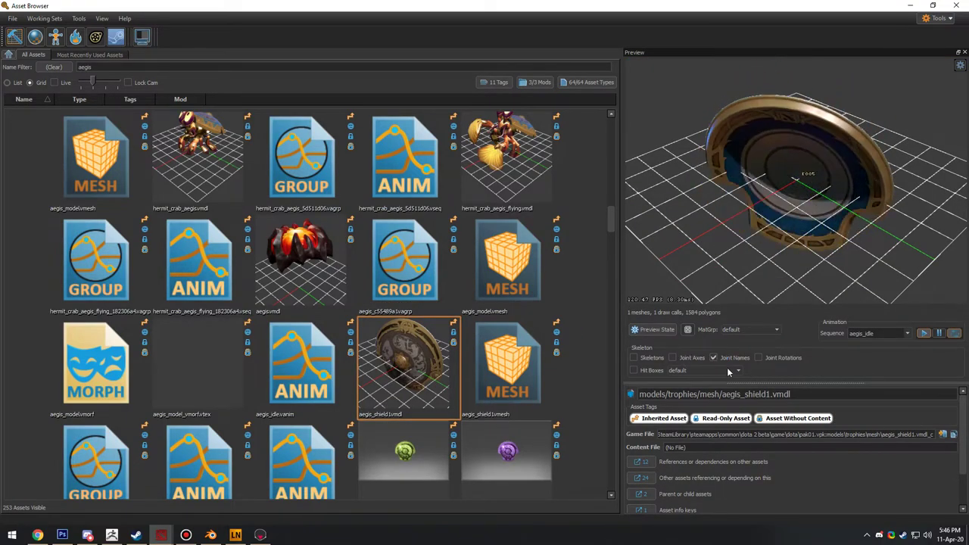
pyautogui.click(907, 334)
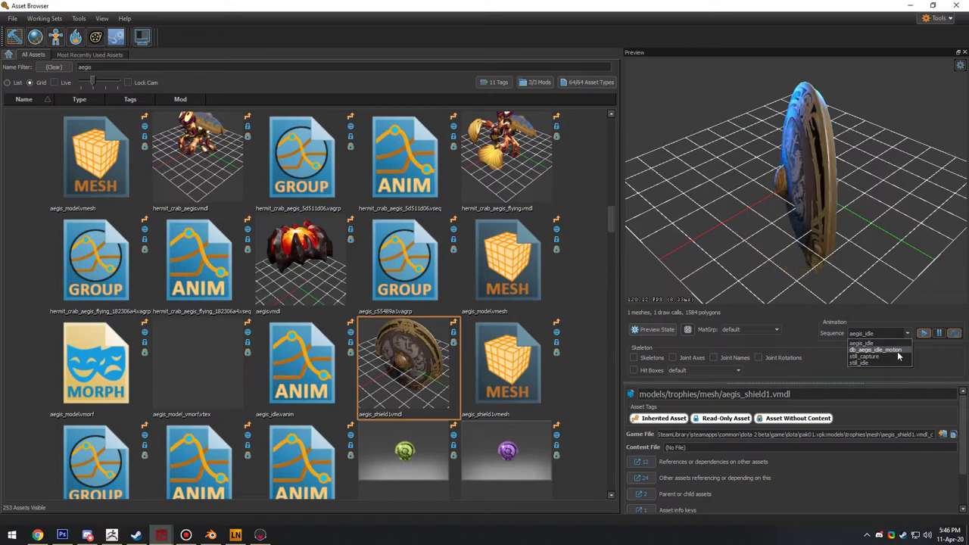
pyautogui.click(832, 366)
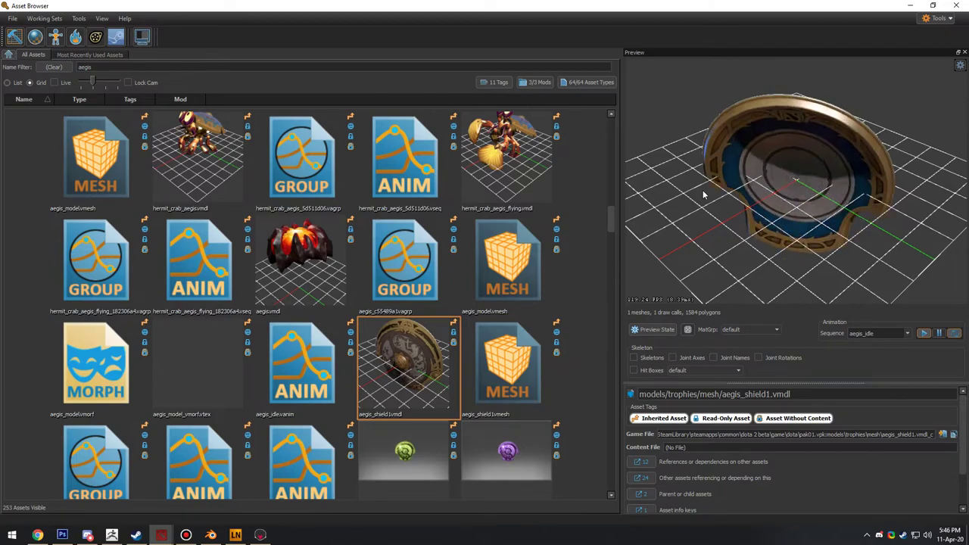
# Preview the hermit_crab_aegis.vmdl courier model and examine it from the front.
pyautogui.scroll(2, 197, 227)
pyautogui.click(201, 310)
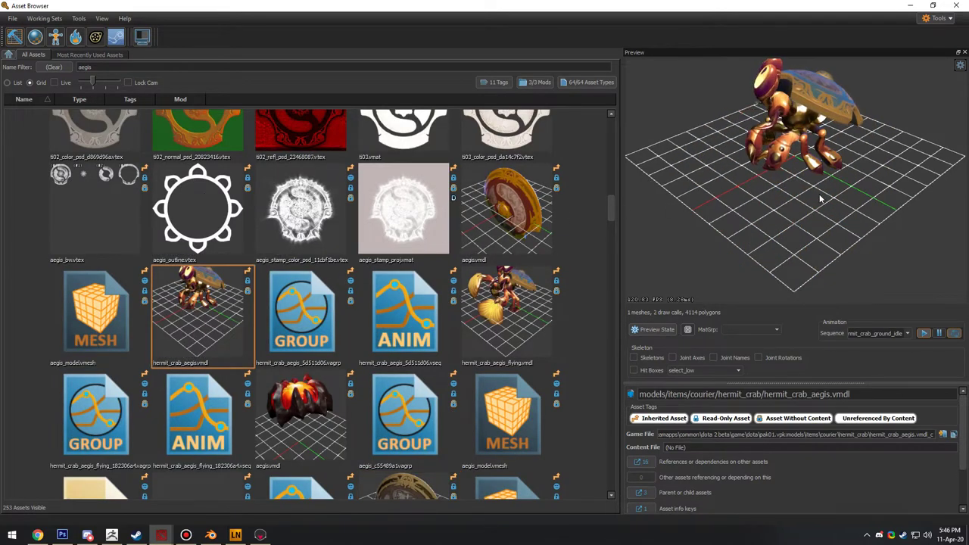
pyautogui.moveTo(820, 198); pyautogui.dragTo(830, 178)
pyautogui.moveTo(758, 203); pyautogui.dragTo(871, 223)
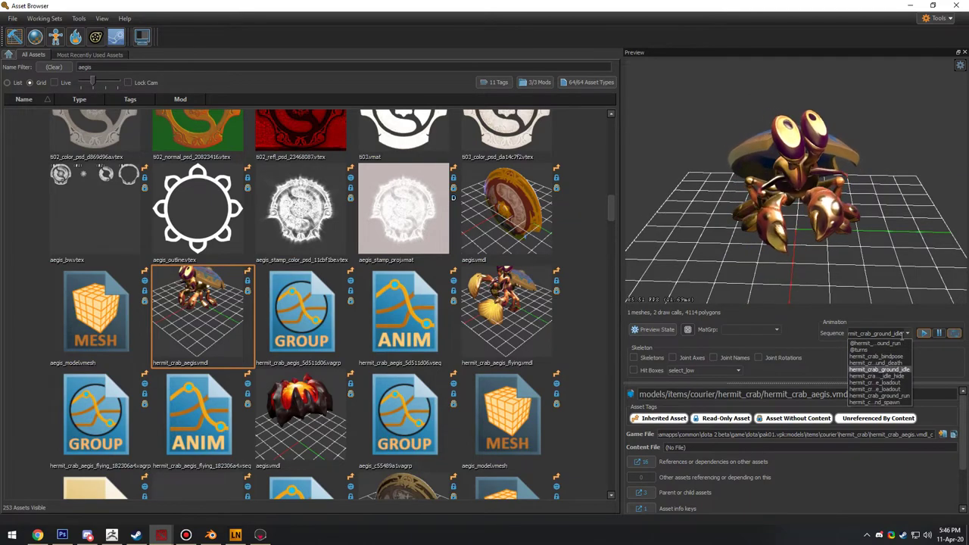
pyautogui.click(907, 334)
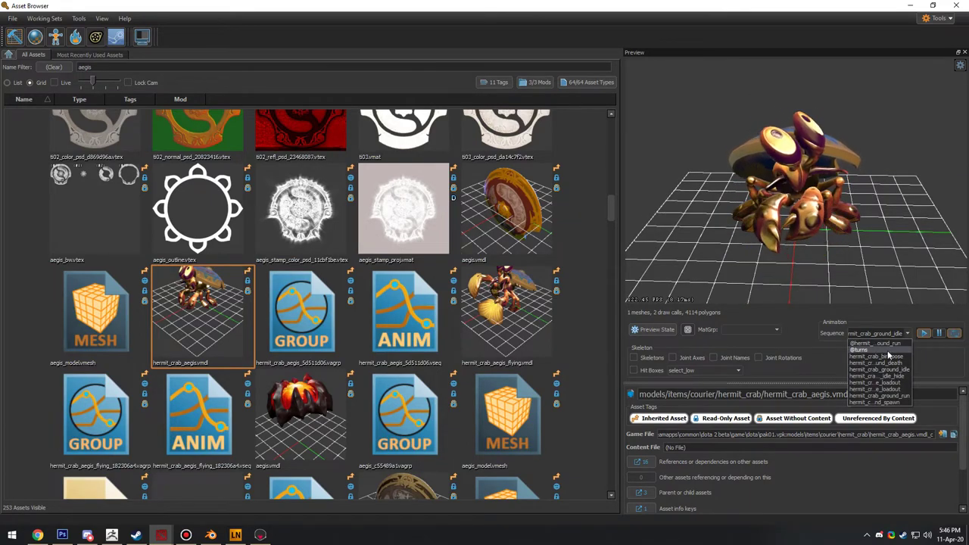
pyautogui.click(889, 352)
pyautogui.click(909, 334)
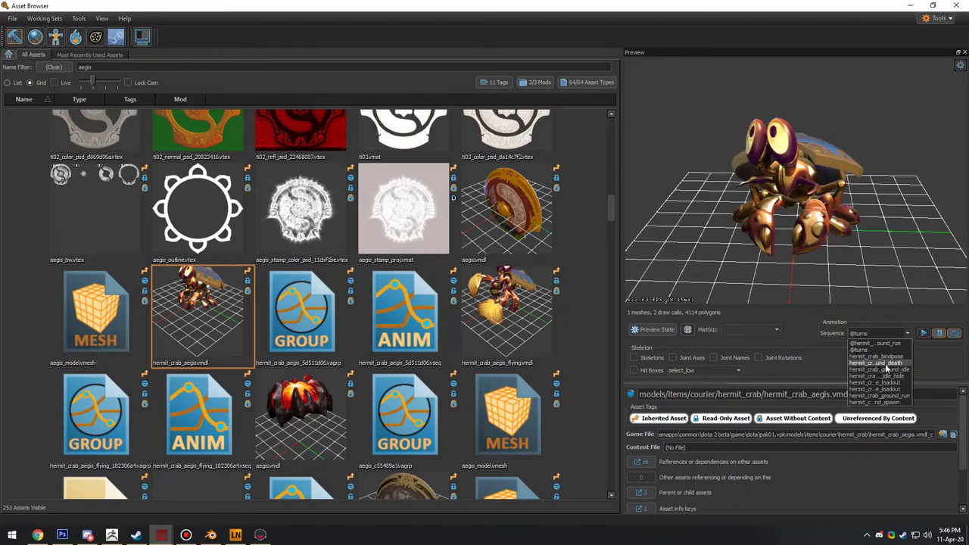
pyautogui.click(901, 345)
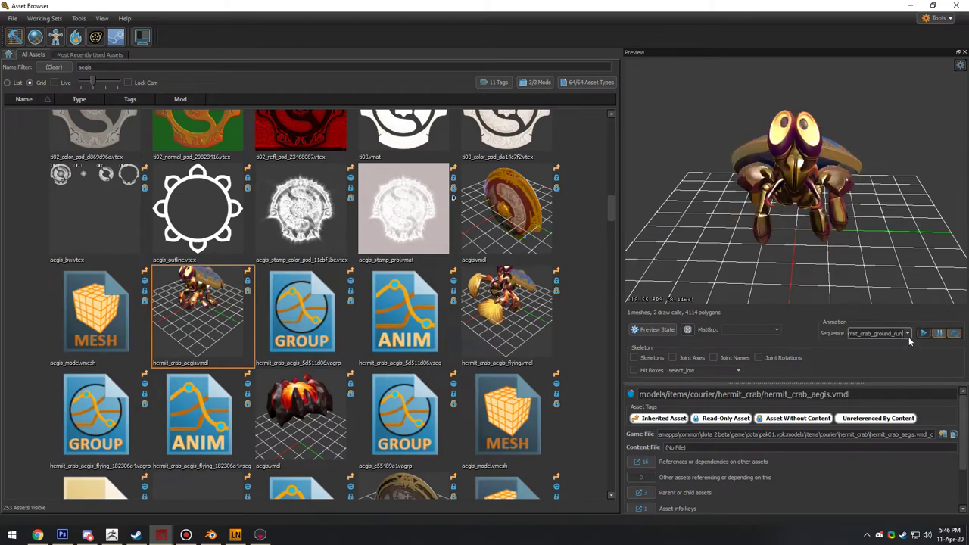
pyautogui.click(908, 335)
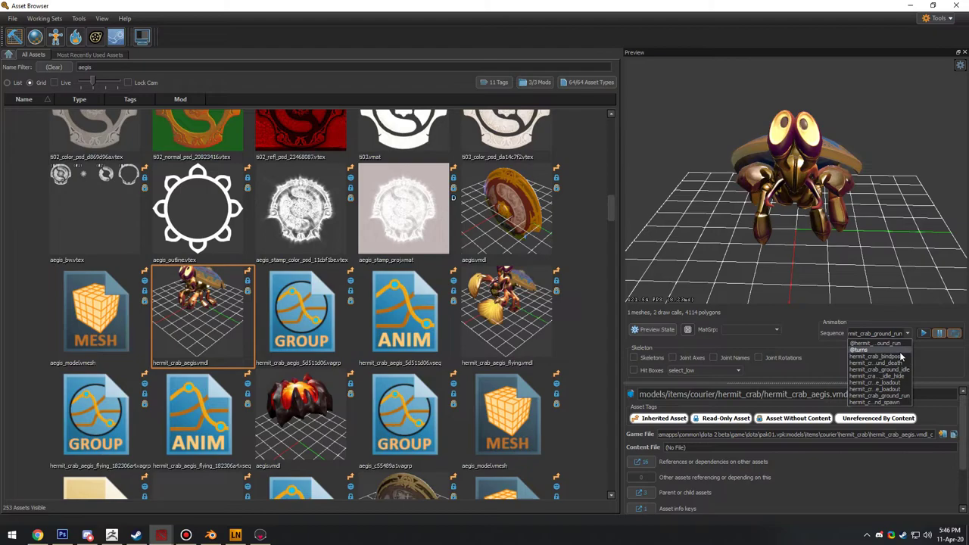
pyautogui.click(879, 375)
pyautogui.click(908, 334)
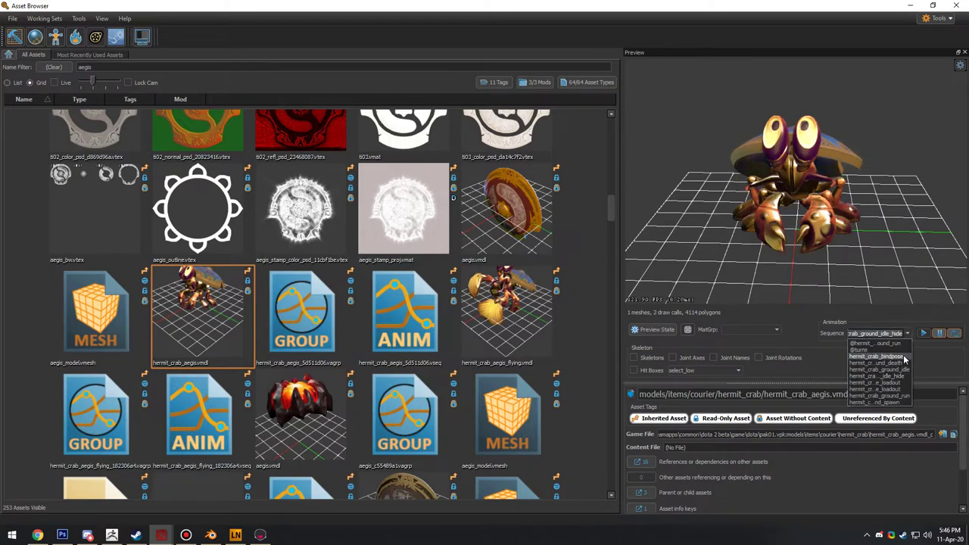
pyautogui.click(903, 356)
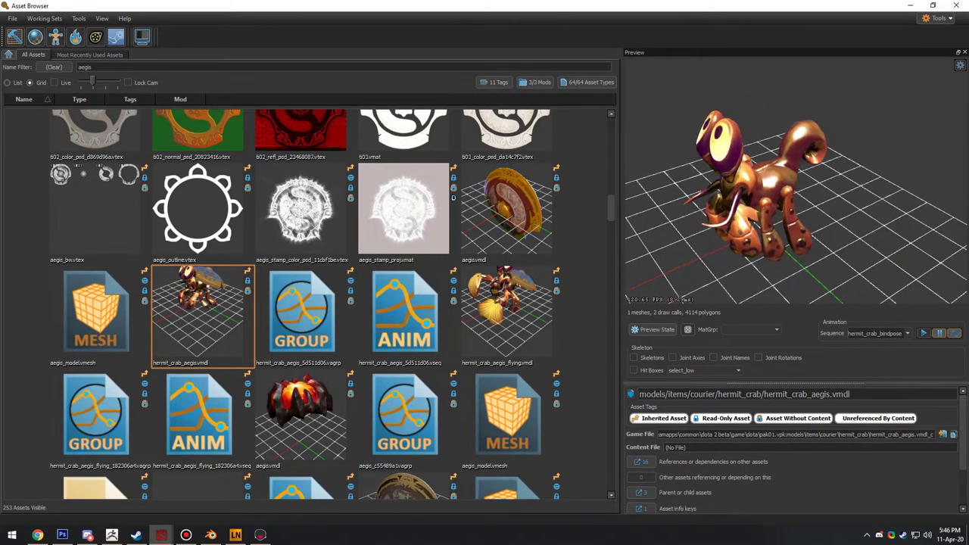
# Examine the hermit crab model in its bind pose from several angles and distances.
pyautogui.moveTo(856, 222); pyautogui.dragTo(859, 189)
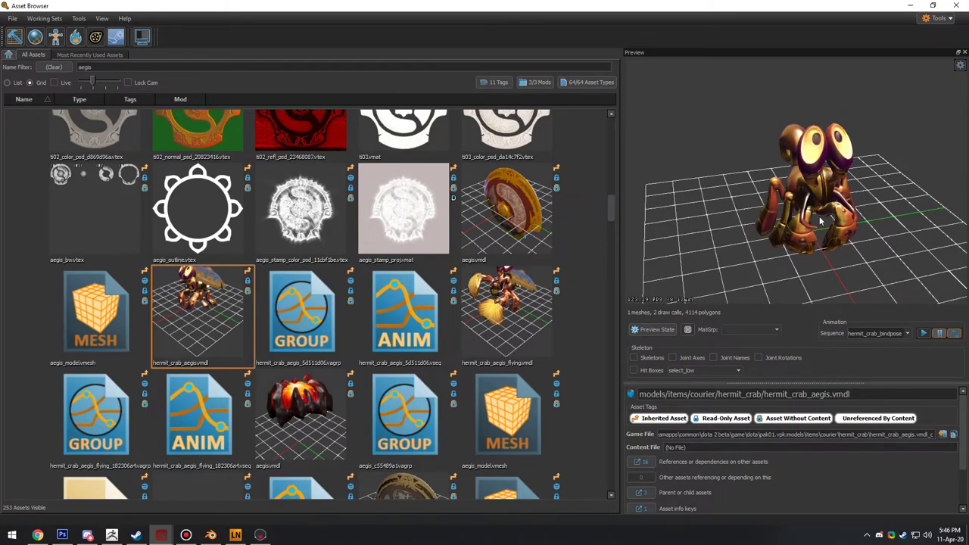
pyautogui.moveTo(821, 220); pyautogui.dragTo(846, 224)
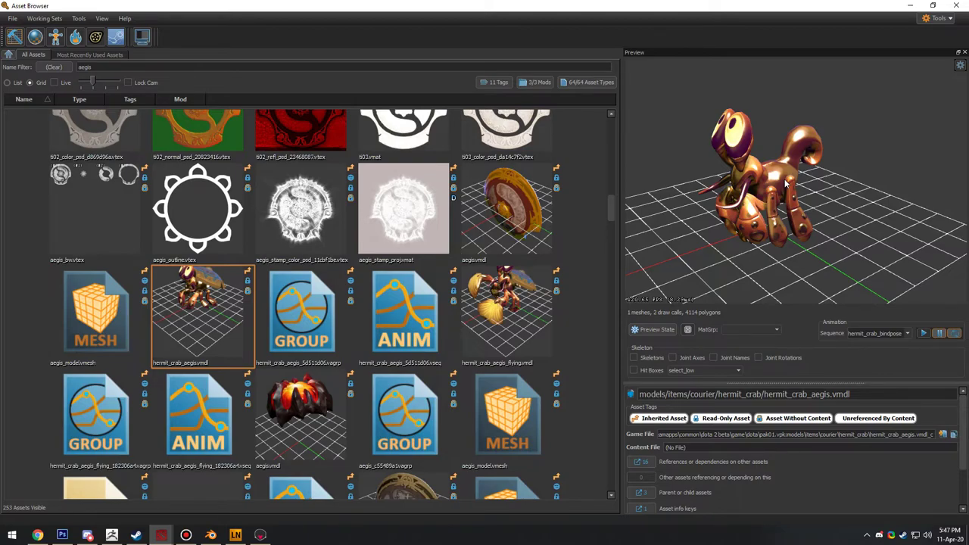
pyautogui.moveTo(806, 200); pyautogui.dragTo(914, 179)
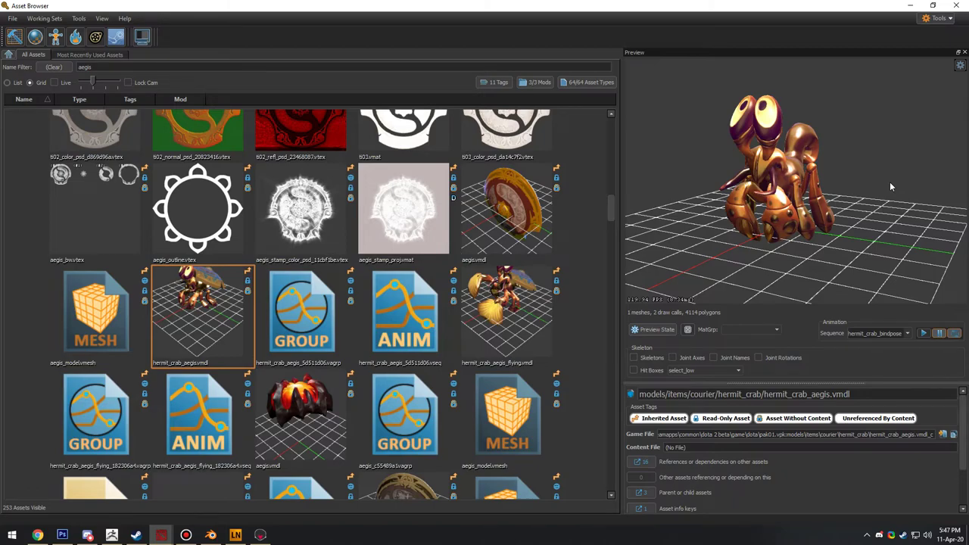
pyautogui.moveTo(889, 182); pyautogui.dragTo(700, 219)
pyautogui.scroll(4, 795, 189)
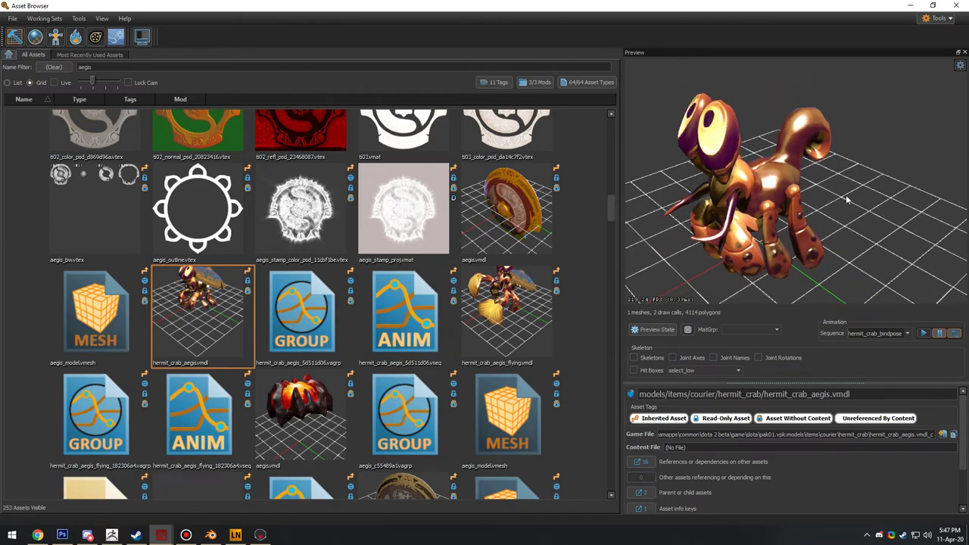
pyautogui.scroll(-3, 846, 201)
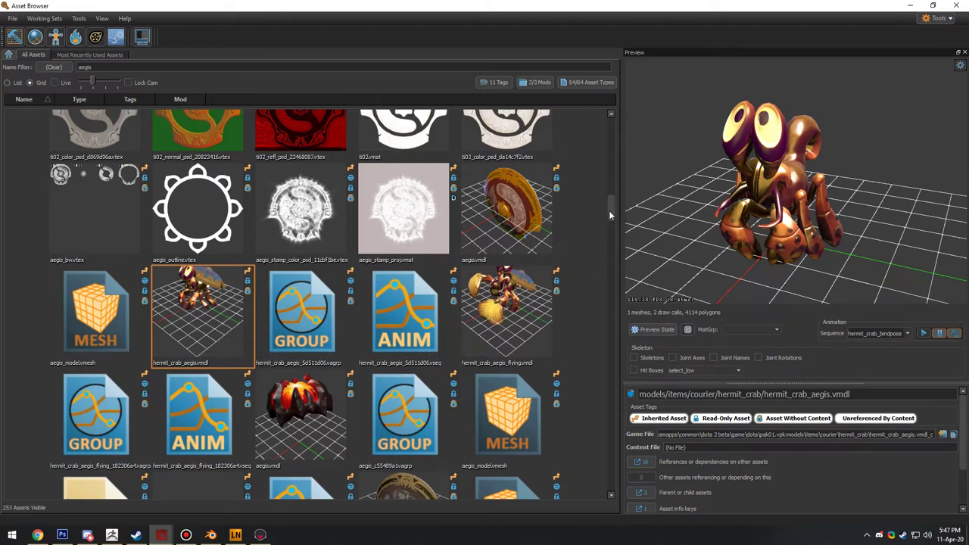
# Browse the aegis models, previewing hermit_crab_aegis_flying.vmdl and returning to aegis_shield1.vmdl.
pyautogui.moveTo(610, 215); pyautogui.dragTo(616, 130)
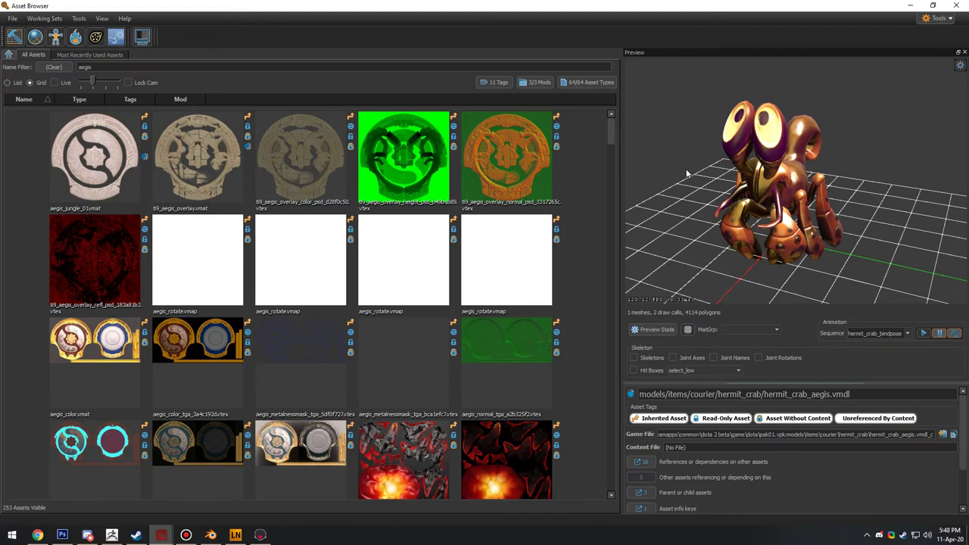
pyautogui.moveTo(610, 127); pyautogui.dragTo(613, 206)
pyautogui.click(507, 219)
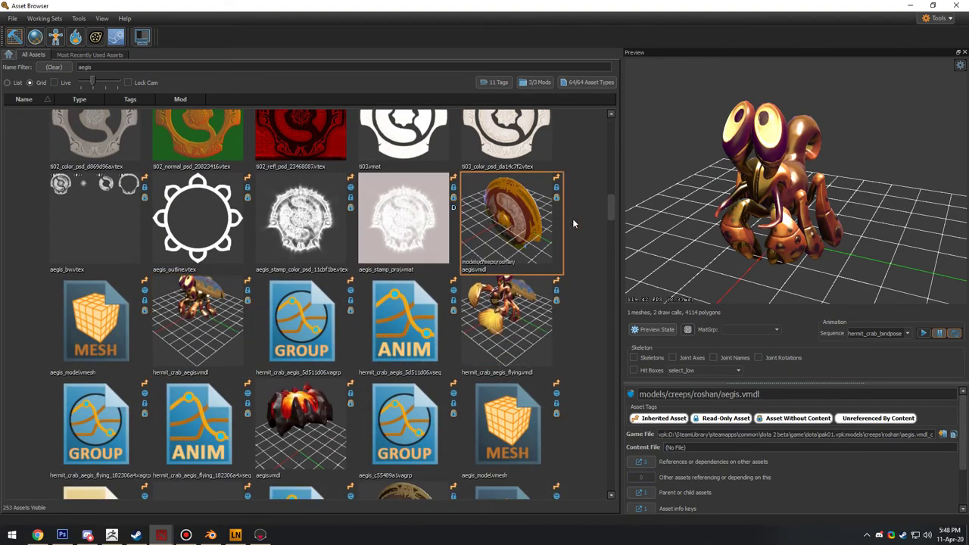
pyautogui.click(507, 322)
pyautogui.scroll(-2, 231, 307)
pyautogui.scroll(-2, 232, 307)
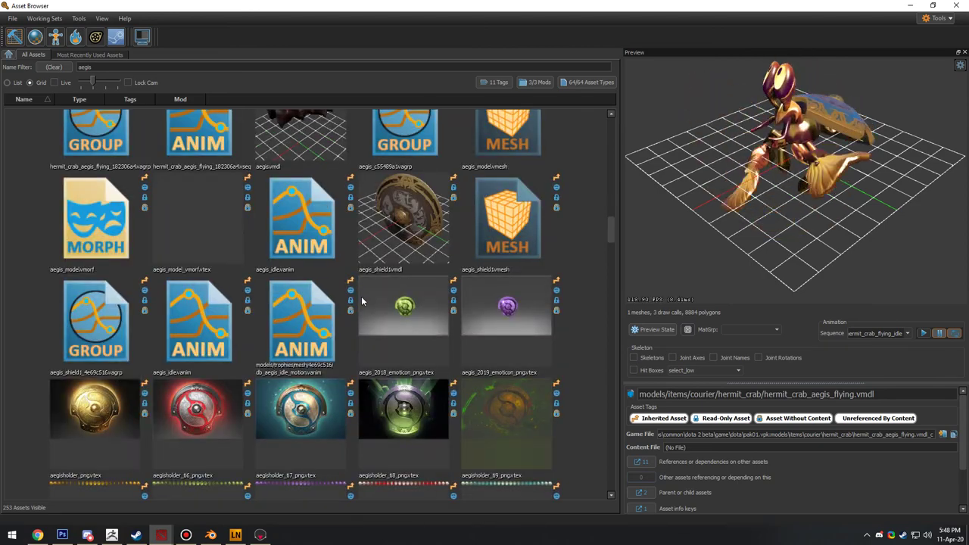
pyautogui.click(404, 220)
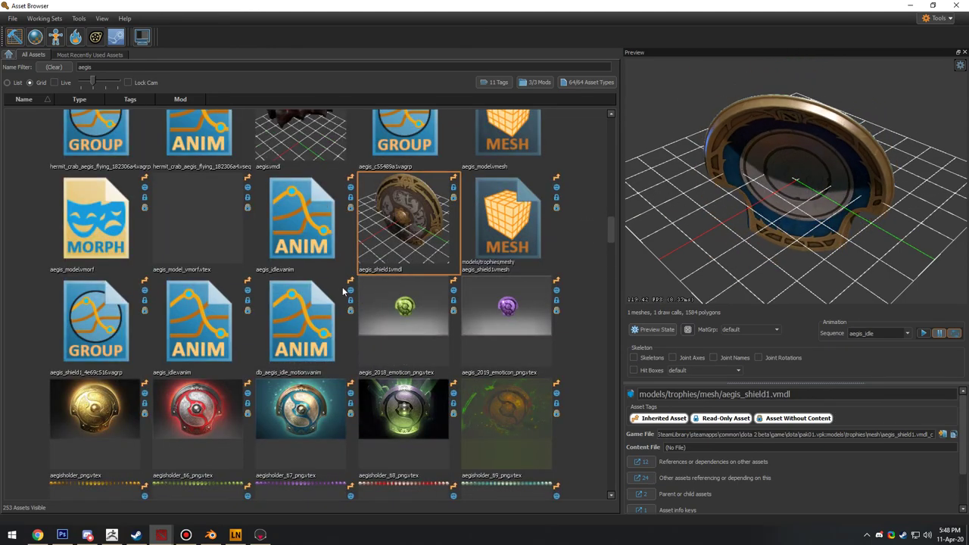
pyautogui.click(186, 534)
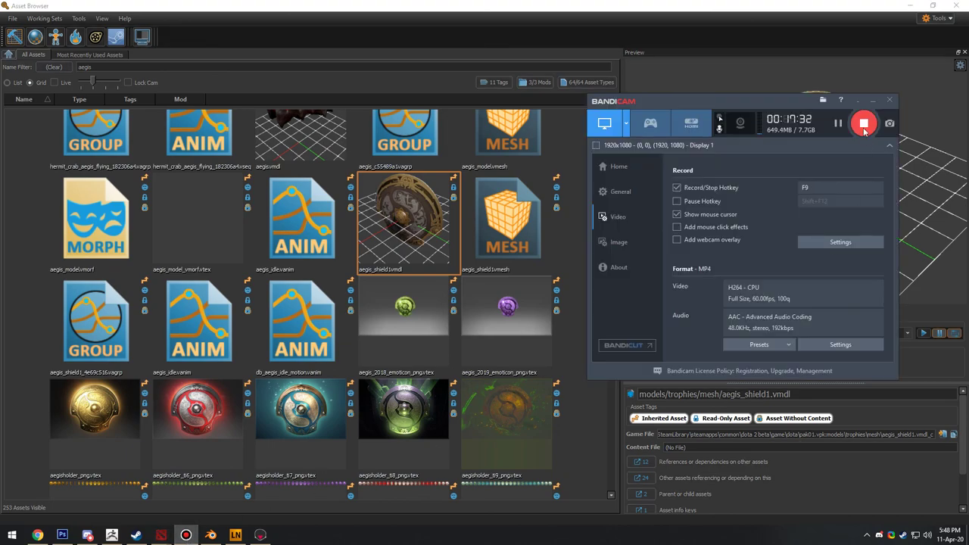